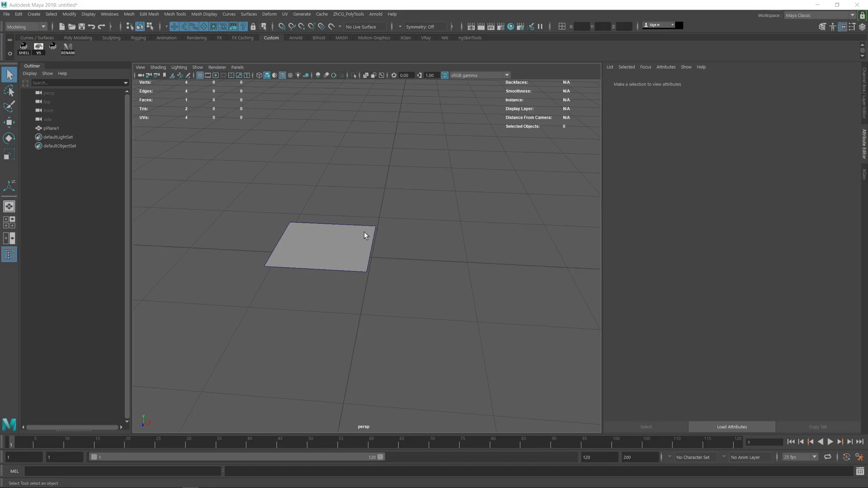
# Select the single-face plane in the perspective view
pyautogui.moveTo(365, 235)
pyautogui.keyDown('alt'); pyautogui.mouseDown()
pyautogui.moveTo(411, 215)
pyautogui.moveTo(341, 246)
pyautogui.moveTo(375, 221)
pyautogui.moveTo(357, 225)
pyautogui.moveTo(368, 229)
pyautogui.mouseUp(); pyautogui.keyUp('alt')
pyautogui.click(379, 228)
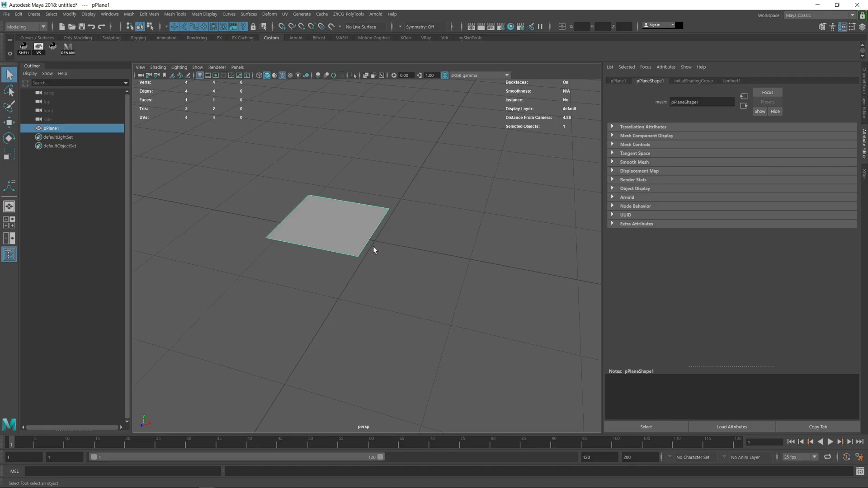
pyautogui.keyDown('alt'); pyautogui.moveTo(373, 247); pyautogui.dragTo(366, 260); pyautogui.keyUp('alt')
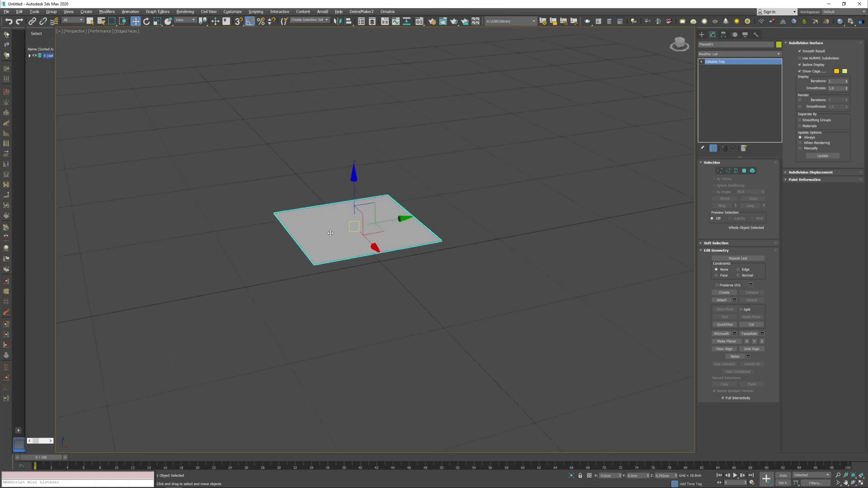
# Switch to 3ds Max and add a flipped X-axis Symmetry modifier to the plane, with its mirror at X 0
pyautogui.keyDown('alt'); pyautogui.moveTo(330, 233); pyautogui.dragTo(351, 232, button='middle'); pyautogui.keyUp('alt')
pyautogui.moveTo(478, 164); pyautogui.dragTo(494, 156, button='middle')
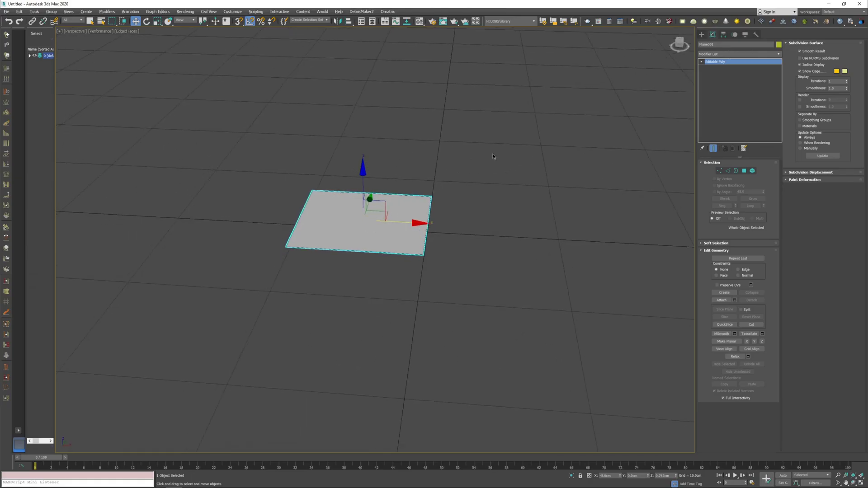
pyautogui.hotkey('alt', 's')
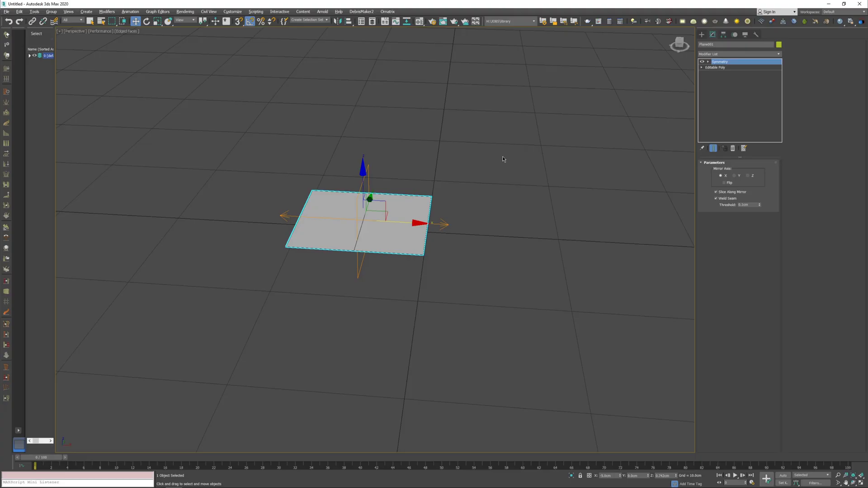
pyautogui.press('1')
pyautogui.moveTo(408, 222); pyautogui.dragTo(526, 222)
pyautogui.click(724, 183)
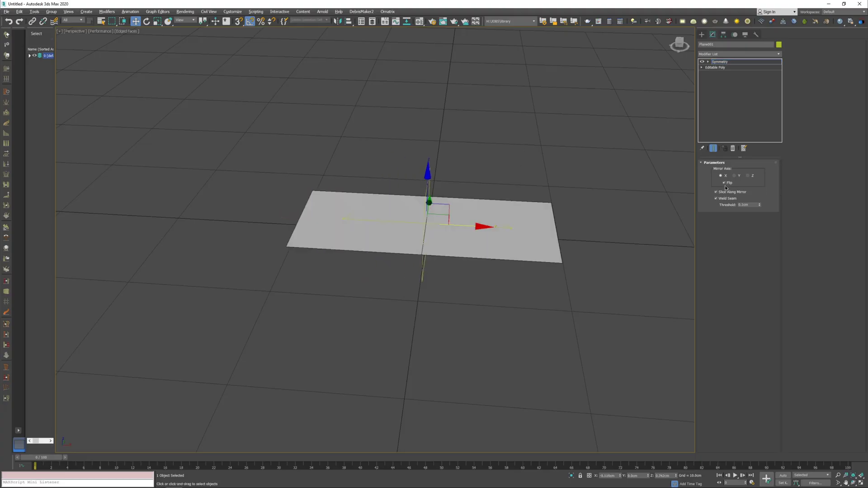
pyautogui.rightClick(620, 476)
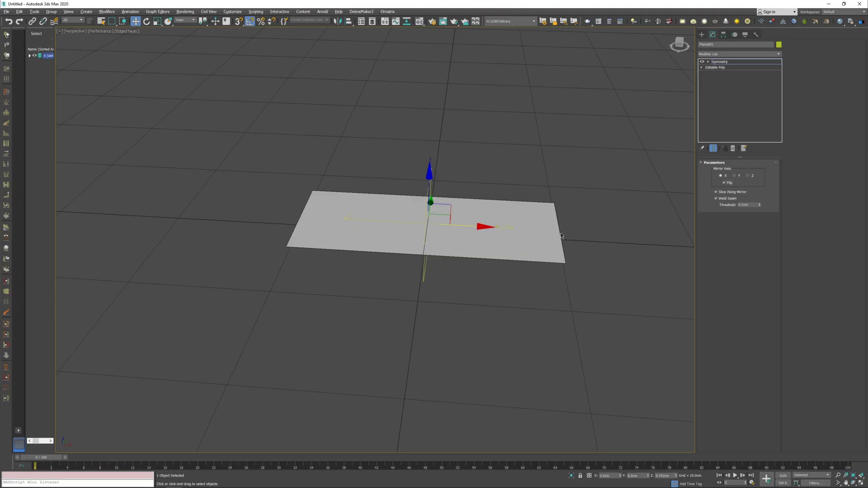
pyautogui.click(722, 61)
# Add a TurboSmooth modifier above Symmetry with 3 iterations
pyautogui.hotkey('ctrl', 't')
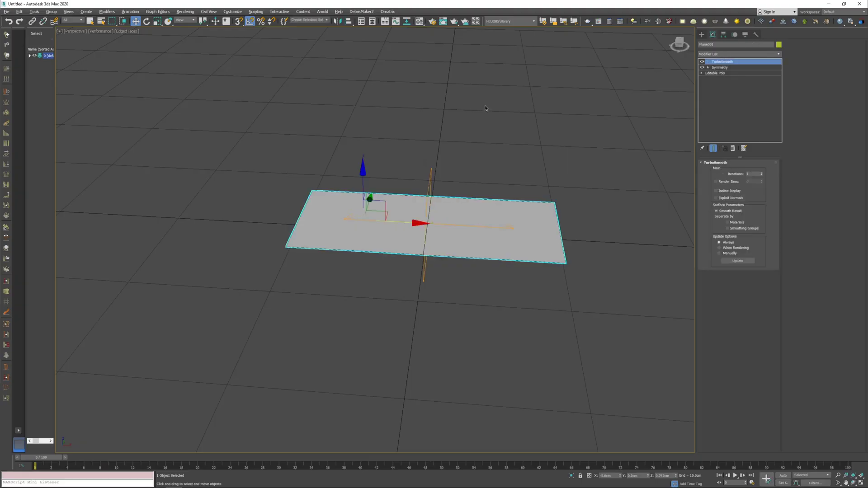
pyautogui.moveTo(543, 139); pyautogui.dragTo(552, 140, button='middle')
pyautogui.click(762, 172)
pyautogui.click(762, 173)
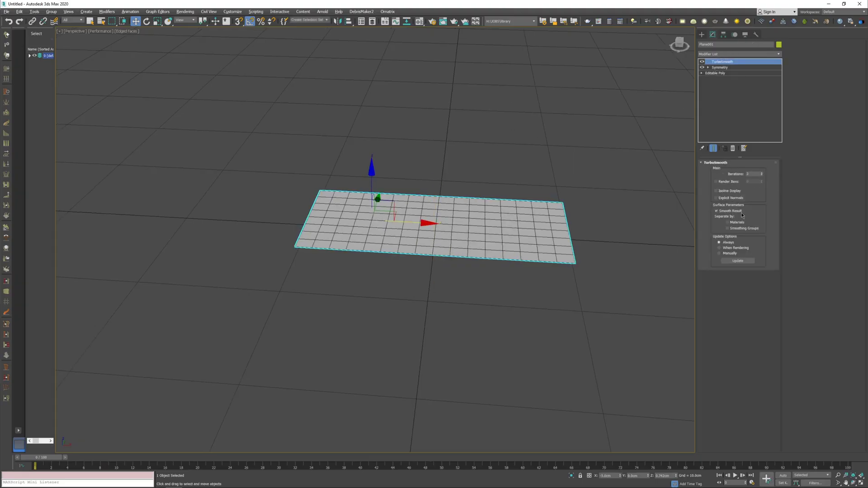
pyautogui.keyDown('alt'); pyautogui.moveTo(415, 187); pyautogui.dragTo(450, 188, button='middle'); pyautogui.keyUp('alt')
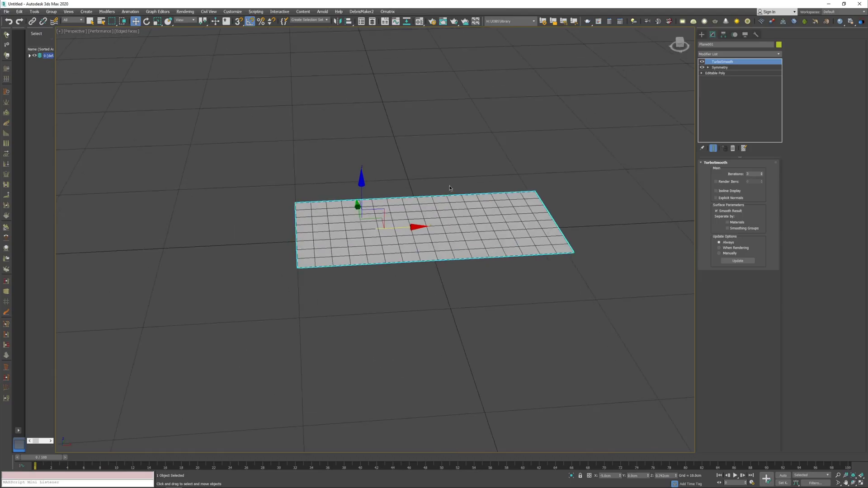
# Raise the two outer vertices of the base Editable Poly to curve the strip, with the modifiers' end result shown
pyautogui.click(709, 72)
pyautogui.press('1')
pyautogui.moveTo(243, 184); pyautogui.dragTo(321, 282)
pyautogui.hotkey('alt', 'w')
pyautogui.hotkey('alt', 'w')
pyautogui.moveTo(295, 203); pyautogui.dragTo(301, 132)
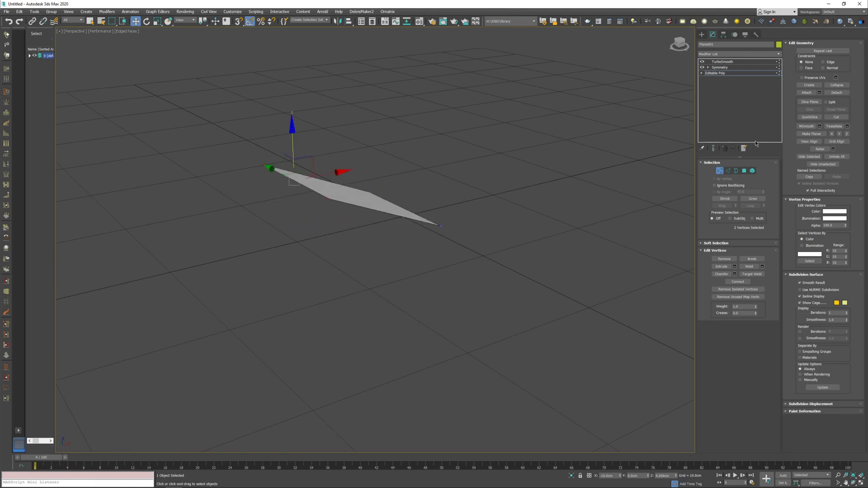
pyautogui.click(714, 149)
pyautogui.keyDown('alt'); pyautogui.moveTo(272, 138); pyautogui.dragTo(234, 159, button='middle'); pyautogui.keyUp('alt')
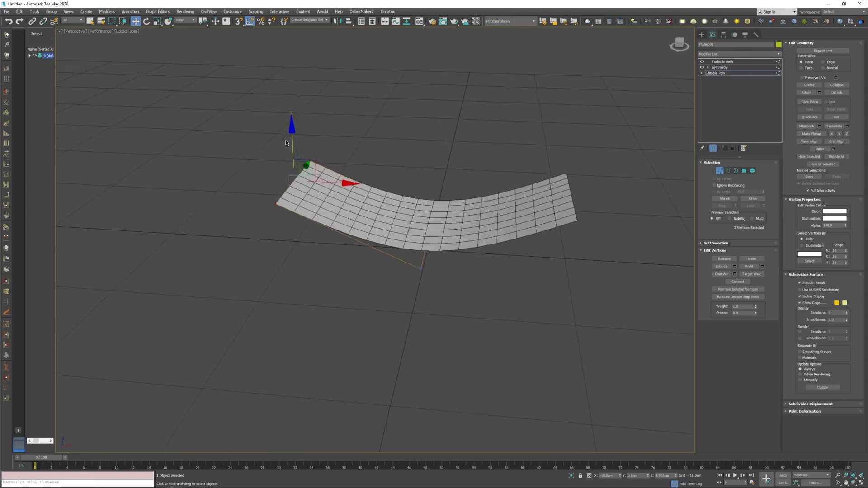
pyautogui.moveTo(294, 138); pyautogui.dragTo(313, 132)
# Extend the strip's raised outer edge outward and upward with new polygons to form a curved side wall
pyautogui.press('2')
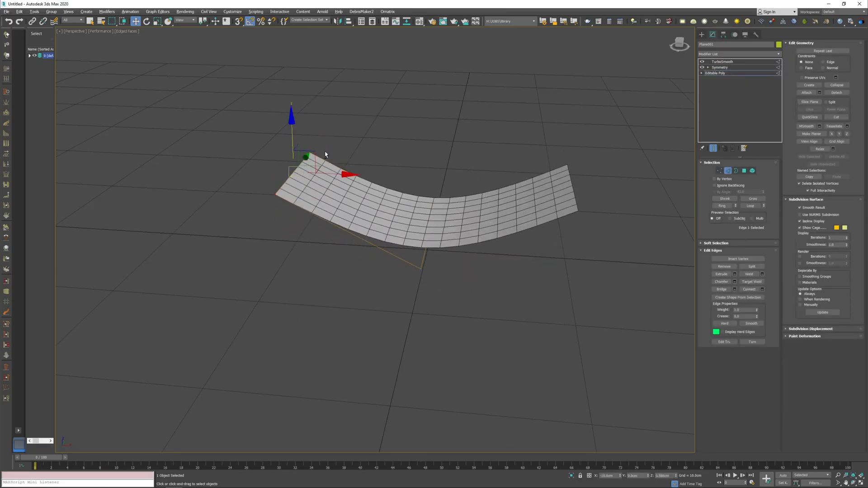
pyautogui.keyDown('alt'); pyautogui.moveTo(325, 155); pyautogui.dragTo(335, 149, button='middle'); pyautogui.keyUp('alt')
pyautogui.keyDown('shift'); pyautogui.moveTo(311, 152); pyautogui.dragTo(270, 46); pyautogui.keyUp('shift')
pyautogui.moveTo(270, 46); pyautogui.dragTo(328, 104, button='middle')
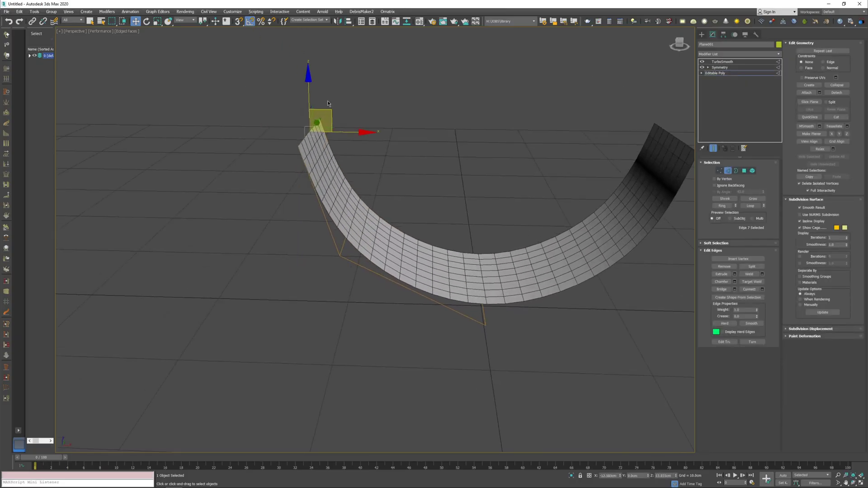
pyautogui.keyDown('shift'); pyautogui.moveTo(327, 103); pyautogui.dragTo(324, 46); pyautogui.keyUp('shift')
# Extend the wall's top edge outward into a flat ledge and straight down into a hanging flange
pyautogui.keyDown('shift'); pyautogui.moveTo(354, 71); pyautogui.dragTo(262, 73); pyautogui.keyUp('shift')
pyautogui.moveTo(259, 91); pyautogui.dragTo(388, 154, button='middle')
pyautogui.moveTo(340, 101); pyautogui.dragTo(338, 187)
pyautogui.click(353, 125)
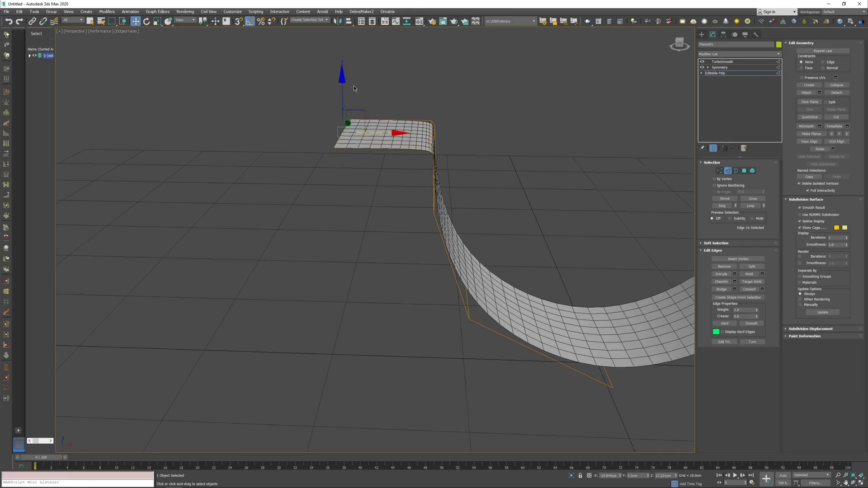
pyautogui.keyDown('shift'); pyautogui.moveTo(344, 80); pyautogui.dragTo(344, 203); pyautogui.keyUp('shift')
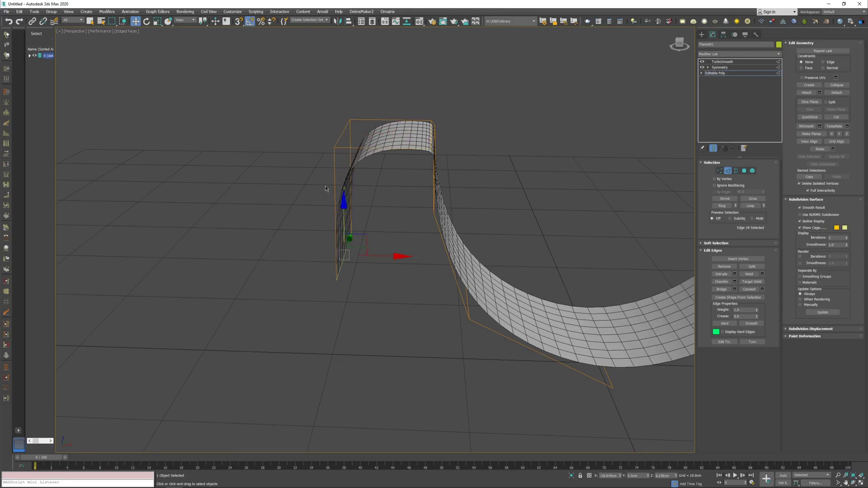
pyautogui.keyDown('alt'); pyautogui.moveTo(325, 185); pyautogui.dragTo(342, 177, button='middle'); pyautogui.keyUp('alt')
# Insert two edge loops beside the ledge's outer corner, one on the flange and one on the ledge, to sharpen it
pyautogui.hotkey('alt', 's')
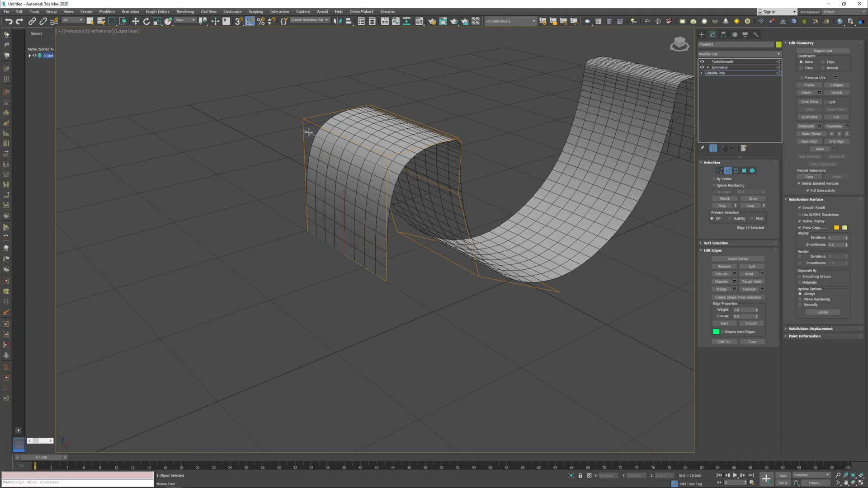
pyautogui.click(305, 131)
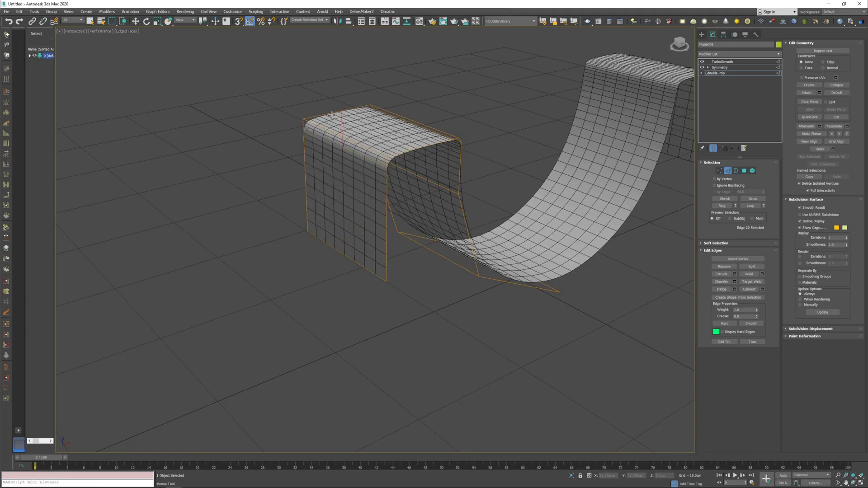
pyautogui.click(331, 115)
pyautogui.keyDown('alt'); pyautogui.moveTo(332, 116); pyautogui.dragTo(453, 156, button='middle'); pyautogui.keyUp('alt')
pyautogui.press('2')
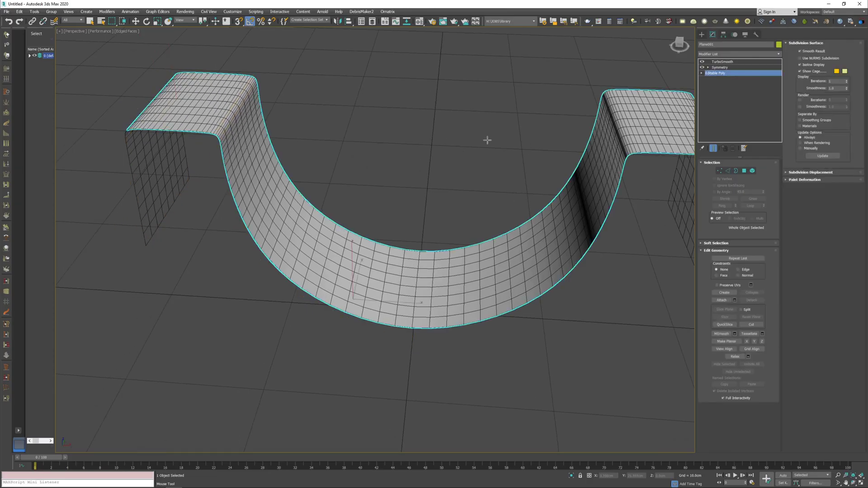
# Add a second Symmetry modifier below TurboSmooth, mirroring along Z without flip, and move its mirror plane downward
pyautogui.click(722, 68)
pyautogui.scroll(-4, 523, 181)
pyautogui.hotkey('alt', 's')
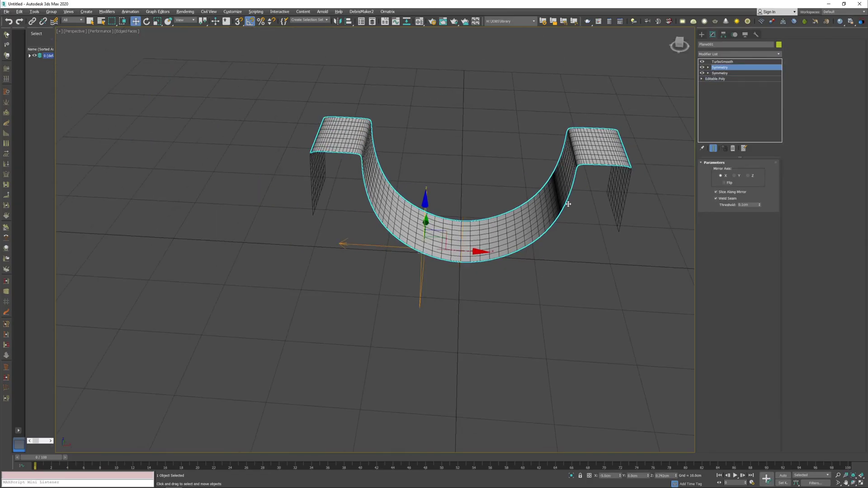
pyautogui.click(480, 387)
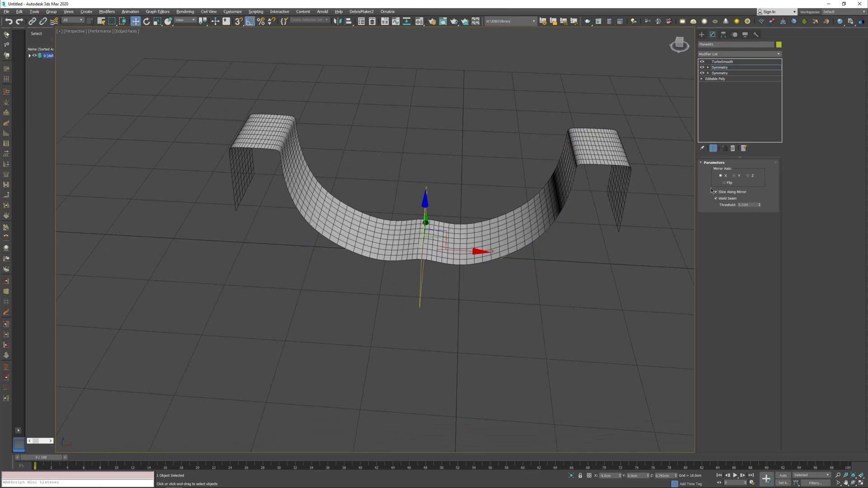
pyautogui.click(727, 183)
pyautogui.click(738, 176)
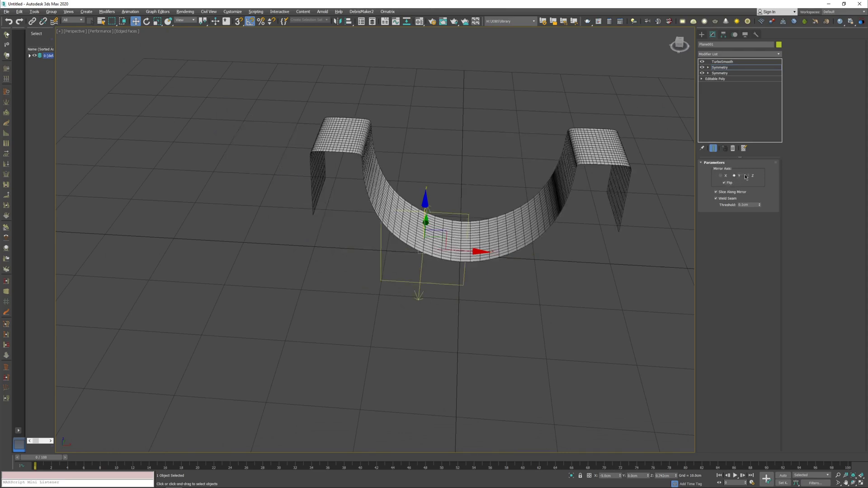
pyautogui.click(748, 176)
pyautogui.click(724, 183)
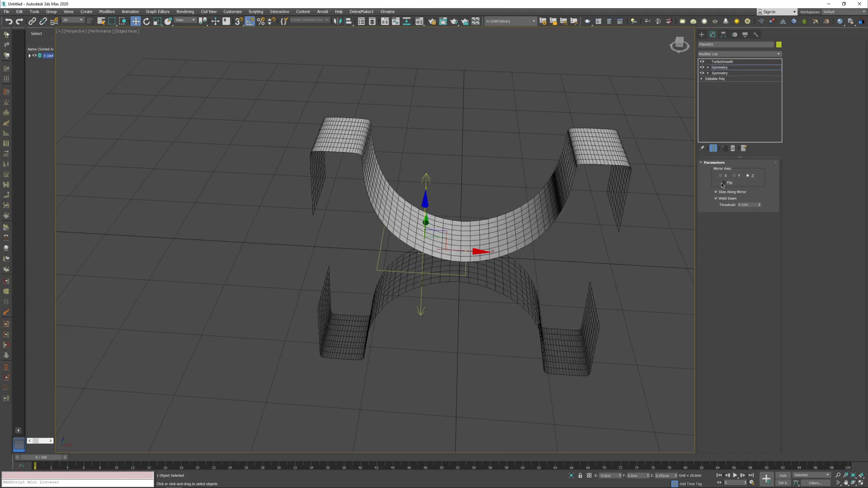
pyautogui.keyDown('alt'); pyautogui.moveTo(422, 259); pyautogui.dragTo(447, 214, button='middle'); pyautogui.keyUp('alt')
pyautogui.moveTo(425, 195); pyautogui.dragTo(424, 215)
pyautogui.press('1')
# Extend the flange's free lower edge outward and downward with new polygons on the base Editable Poly
pyautogui.click(714, 79)
pyautogui.keyDown('alt'); pyautogui.moveTo(404, 207); pyautogui.dragTo(432, 248, button='middle'); pyautogui.keyUp('alt')
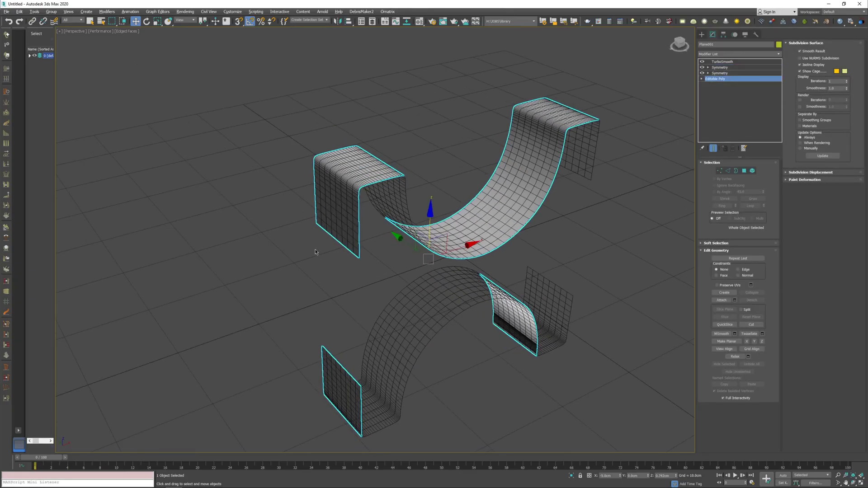
pyautogui.press('2')
pyautogui.moveTo(319, 252); pyautogui.dragTo(339, 233)
pyautogui.keyDown('alt'); pyautogui.moveTo(328, 251); pyautogui.dragTo(337, 219, button='middle'); pyautogui.keyUp('alt')
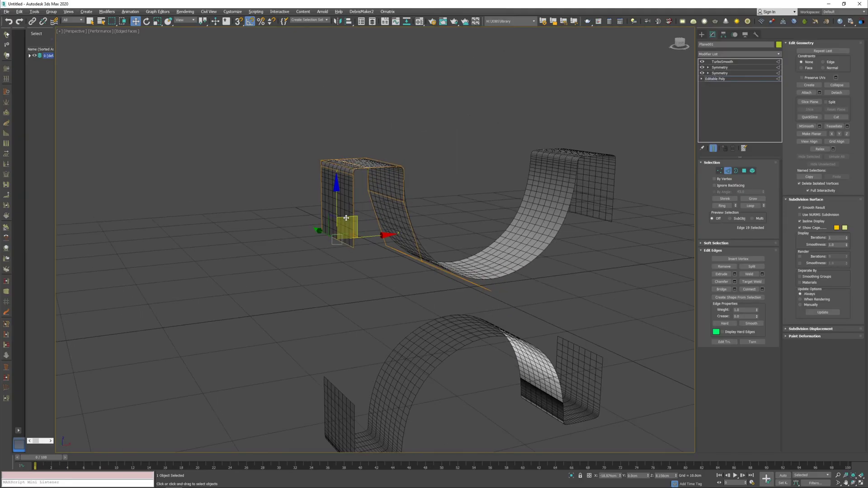
pyautogui.keyDown('shift'); pyautogui.moveTo(354, 218); pyautogui.dragTo(245, 308); pyautogui.keyUp('shift')
pyautogui.keyDown('shift'); pyautogui.moveTo(223, 274); pyautogui.dragTo(226, 283); pyautogui.keyUp('shift')
pyautogui.moveTo(324, 282); pyautogui.dragTo(308, 267, button='middle')
pyautogui.press('2')
pyautogui.click(378, 247)
pyautogui.keyDown('alt'); pyautogui.moveTo(377, 246); pyautogui.dragTo(379, 244, button='middle'); pyautogui.keyUp('alt')
pyautogui.scroll(-3, 362, 248)
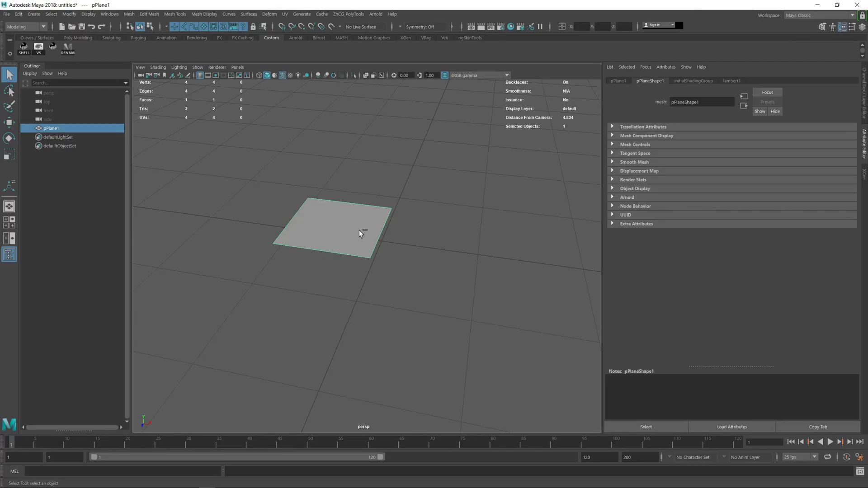
# Switch back to Maya and mirror the plane across the world X axis in the positive direction
pyautogui.hotkey('ctrl', 'a')
pyautogui.keyDown('alt'); pyautogui.moveTo(473, 227); pyautogui.dragTo(401, 221, button='middle'); pyautogui.keyUp('alt')
pyautogui.keyDown('shift'); pyautogui.moveTo(393, 217); pyautogui.dragTo(369, 315, button='right'); pyautogui.keyUp('shift')
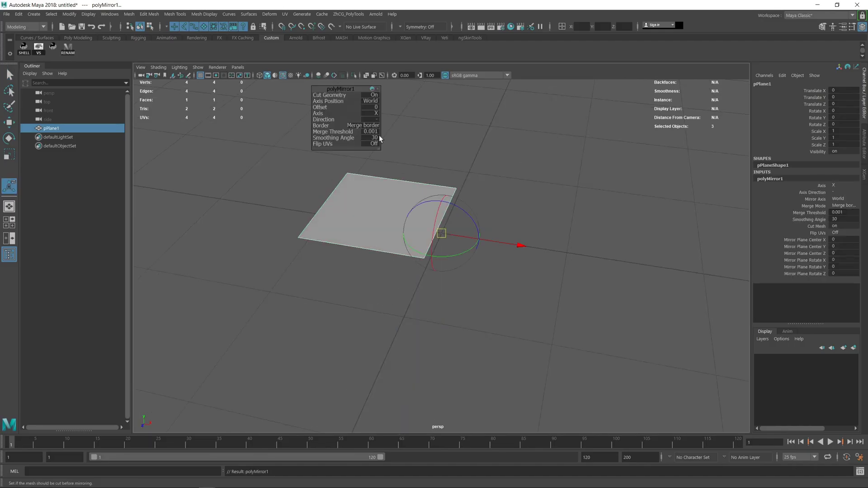
pyautogui.click(371, 121)
pyautogui.click(380, 131)
pyautogui.keyDown('alt'); pyautogui.moveTo(445, 250); pyautogui.dragTo(459, 250, button='middle'); pyautogui.keyUp('alt')
pyautogui.click(374, 206)
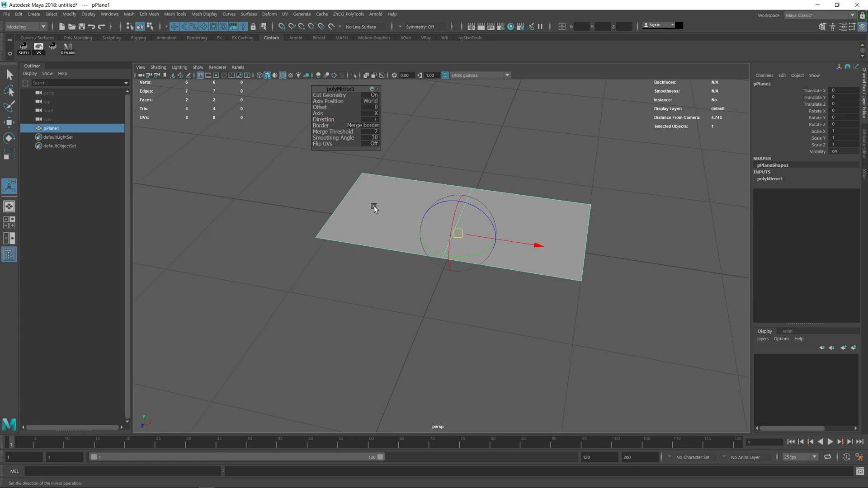
# Smooth the mirrored plane with 3 divisions and briefly preview it in smooth display
pyautogui.keyDown('shift'); pyautogui.moveTo(378, 208); pyautogui.dragTo(360, 258, button='right'); pyautogui.keyUp('shift')
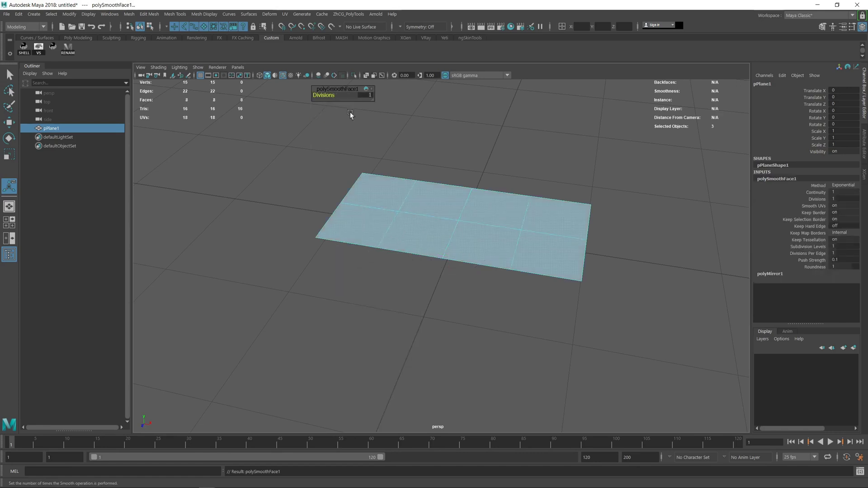
pyautogui.moveTo(321, 95); pyautogui.dragTo(334, 95)
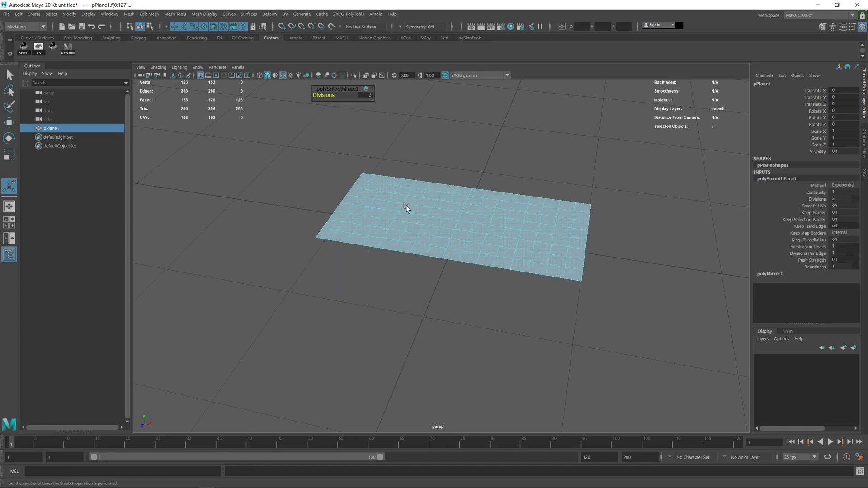
pyautogui.keyDown('alt'); pyautogui.moveTo(407, 204); pyautogui.dragTo(444, 240, button='middle'); pyautogui.keyUp('alt')
pyautogui.press('q')
pyautogui.press('3')
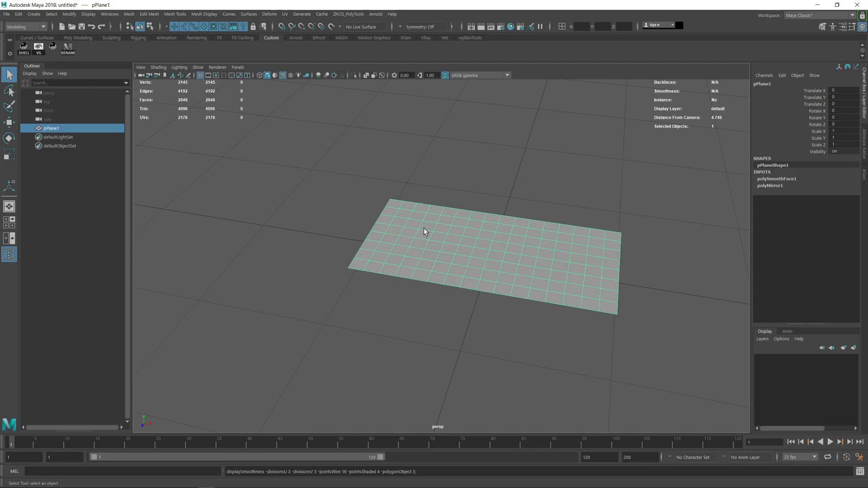
pyautogui.press('1')
# Examine the smoothed plane's mesh from several angles
pyautogui.keyDown('alt'); pyautogui.moveTo(539, 216); pyautogui.dragTo(525, 204); pyautogui.keyUp('alt')
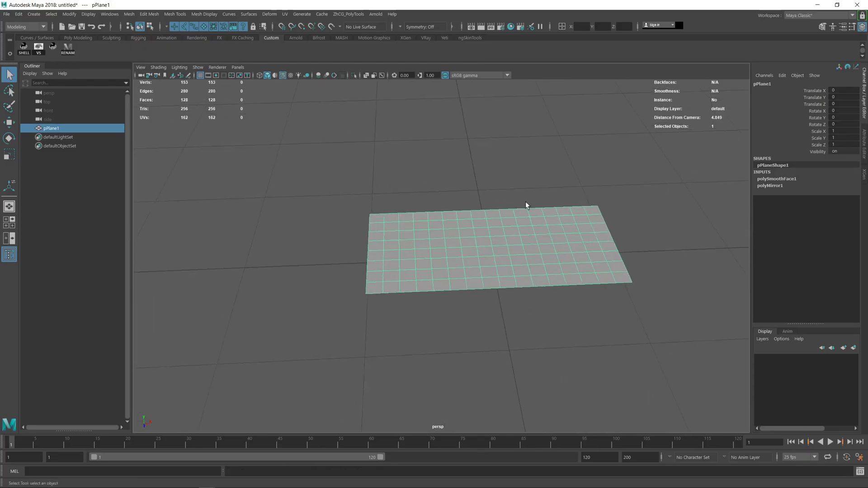
pyautogui.keyDown('alt'); pyautogui.moveTo(429, 222); pyautogui.dragTo(474, 259, button='right'); pyautogui.keyUp('alt')
pyautogui.keyDown('alt'); pyautogui.moveTo(473, 260); pyautogui.dragTo(448, 252, button='middle'); pyautogui.keyUp('alt')
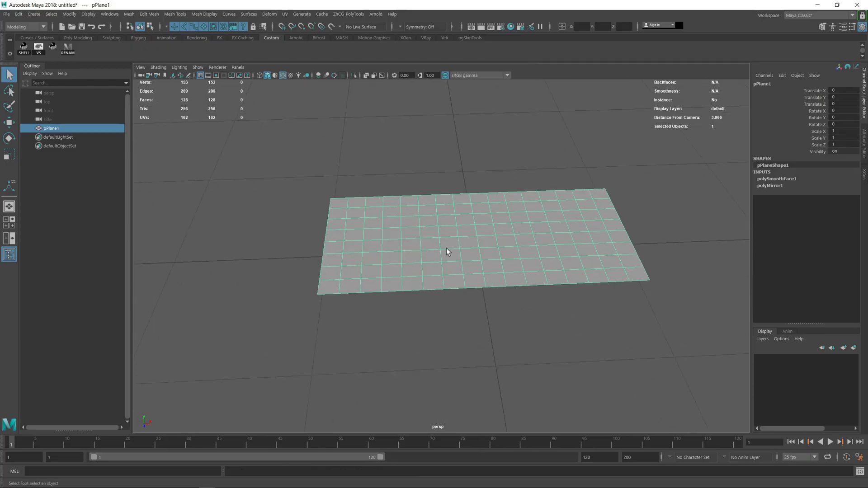
pyautogui.keyDown('alt'); pyautogui.moveTo(448, 252); pyautogui.dragTo(443, 250); pyautogui.keyUp('alt')
pyautogui.keyDown('alt'); pyautogui.moveTo(568, 206); pyautogui.dragTo(527, 200, button='middle'); pyautogui.keyUp('alt')
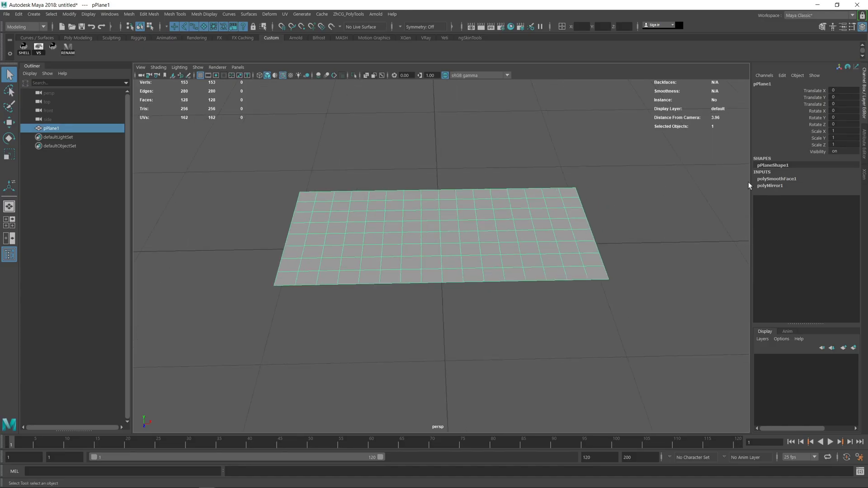
pyautogui.keyDown('alt'); pyautogui.moveTo(425, 196); pyautogui.dragTo(459, 182, button='middle'); pyautogui.keyUp('alt')
pyautogui.keyDown('alt'); pyautogui.moveTo(388, 227); pyautogui.dragTo(416, 203); pyautogui.keyUp('alt')
pyautogui.keyDown('alt'); pyautogui.moveTo(424, 192); pyautogui.dragTo(421, 189, button='middle'); pyautogui.keyUp('alt')
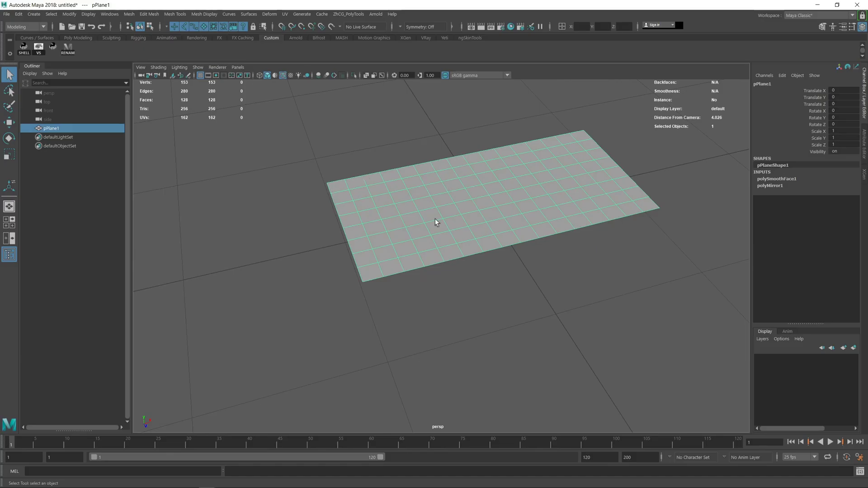
pyautogui.keyDown('alt'); pyautogui.moveTo(436, 221); pyautogui.dragTo(416, 221); pyautogui.keyUp('alt')
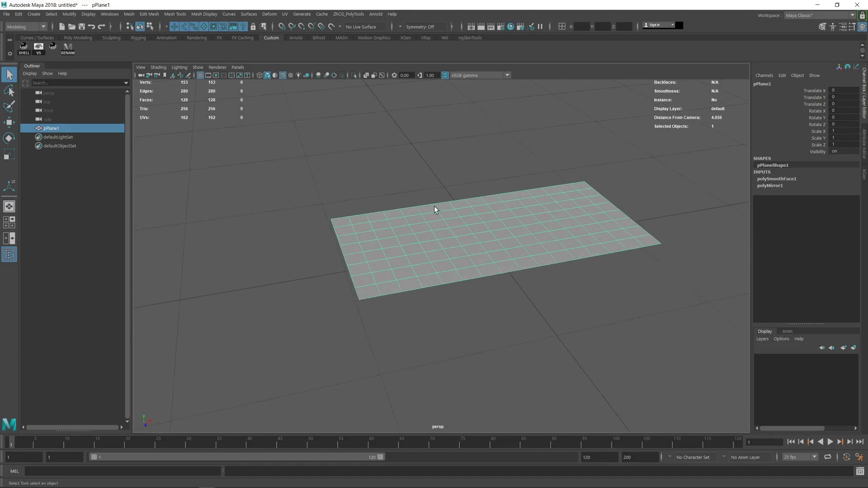
# Examine the smoothed plane's dense mesh by selecting various groups of faces, and return to object selection
pyautogui.keyDown('alt'); pyautogui.moveTo(434, 206); pyautogui.dragTo(412, 196, button='middle'); pyautogui.keyUp('alt')
pyautogui.keyDown('alt'); pyautogui.moveTo(389, 233); pyautogui.dragTo(367, 227); pyautogui.keyUp('alt')
pyautogui.click(374, 297)
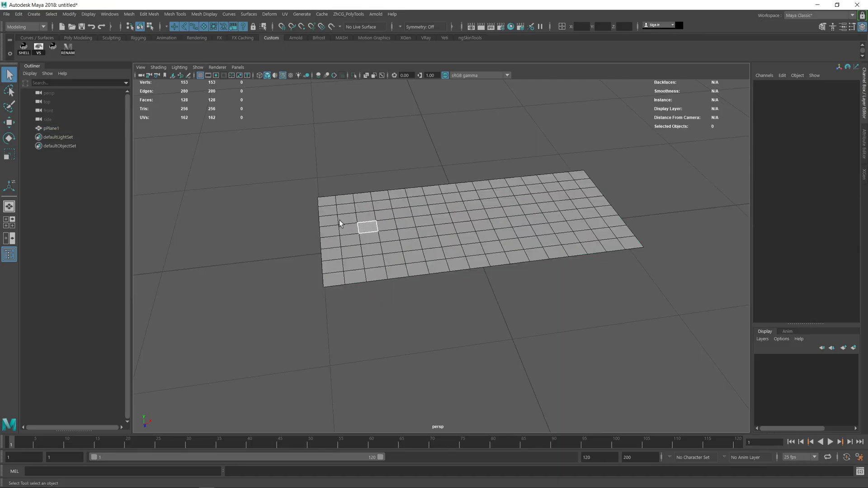
pyautogui.moveTo(308, 186); pyautogui.dragTo(418, 283)
pyautogui.moveTo(404, 186); pyautogui.dragTo(472, 253)
pyautogui.moveTo(421, 272); pyautogui.dragTo(405, 260)
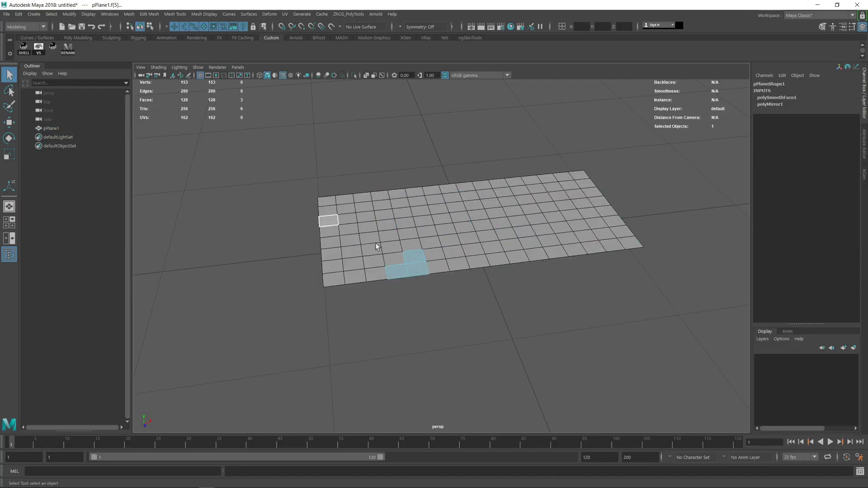
pyautogui.moveTo(329, 220); pyautogui.dragTo(377, 246)
pyautogui.moveTo(310, 175); pyautogui.dragTo(426, 253)
pyautogui.keyDown('alt'); pyautogui.moveTo(463, 221); pyautogui.dragTo(434, 222); pyautogui.keyUp('alt')
pyautogui.moveTo(457, 246); pyautogui.dragTo(486, 227, button='right')
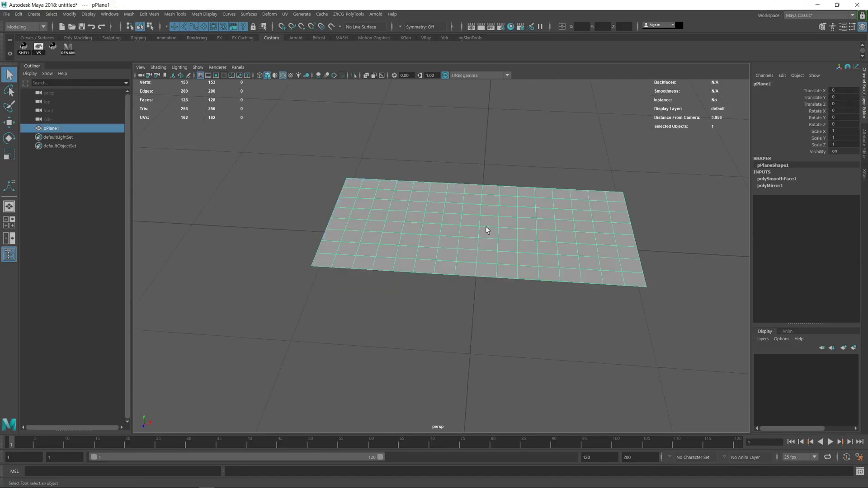
pyautogui.keyDown('alt'); pyautogui.moveTo(412, 176); pyautogui.dragTo(354, 283); pyautogui.keyUp('alt')
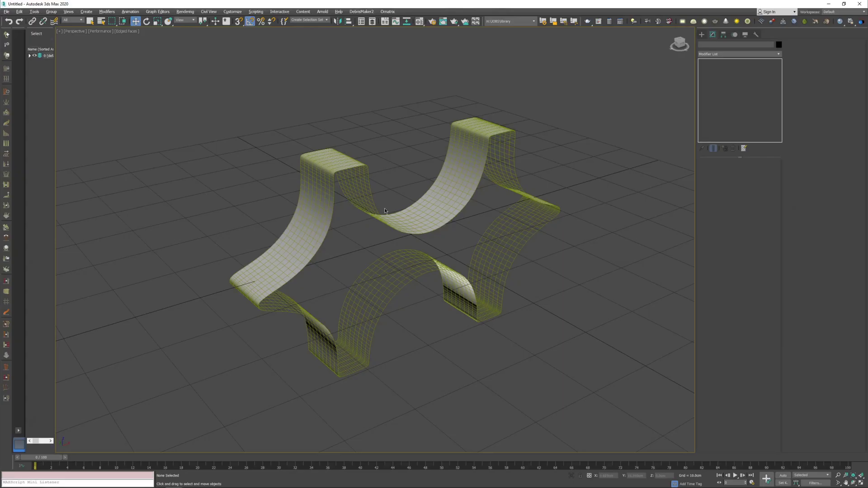
# Switch to 3ds Max and examine the mirrored mesh at its base Editable Poly level with the end-result display toggled
pyautogui.click(315, 176)
pyautogui.click(717, 79)
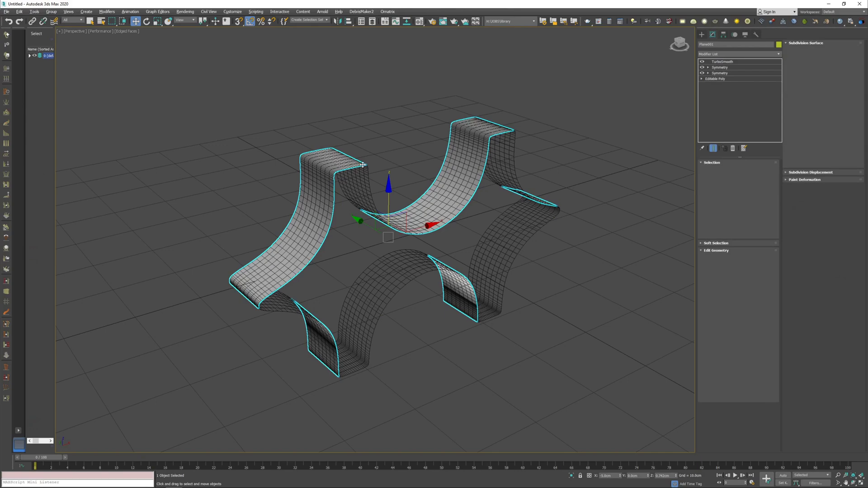
pyautogui.click(713, 149)
pyautogui.keyDown('alt'); pyautogui.moveTo(310, 199); pyautogui.dragTo(365, 199, button='middle'); pyautogui.keyUp('alt')
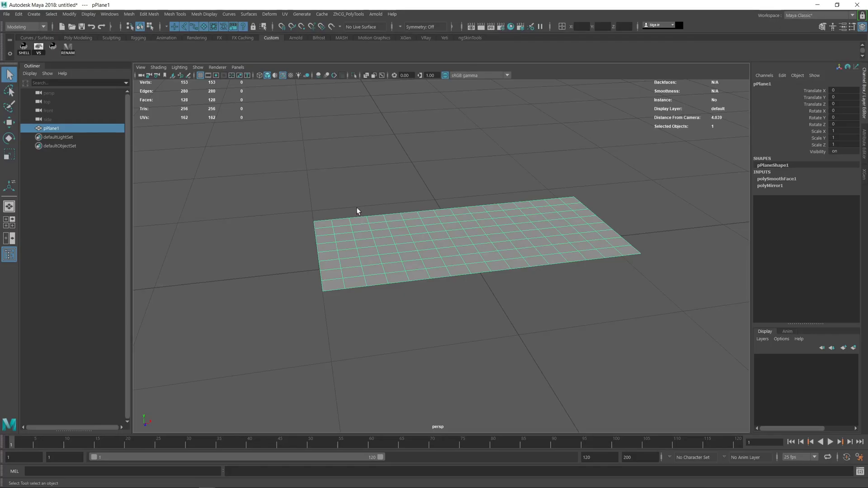
# Switch back to Maya and delete the polySmoothFace1 node from the plane's construction history
pyautogui.click(778, 179)
pyautogui.rightClick(772, 178)
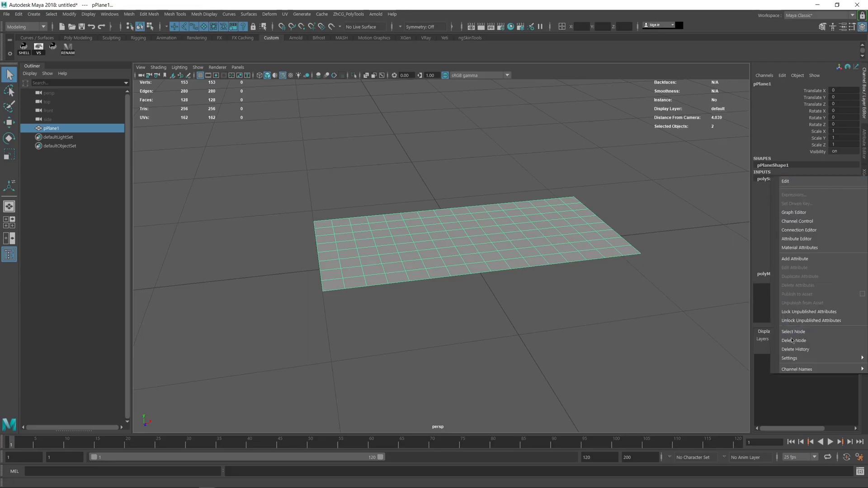
pyautogui.click(796, 340)
pyautogui.click(769, 179)
pyautogui.rightClick(771, 179)
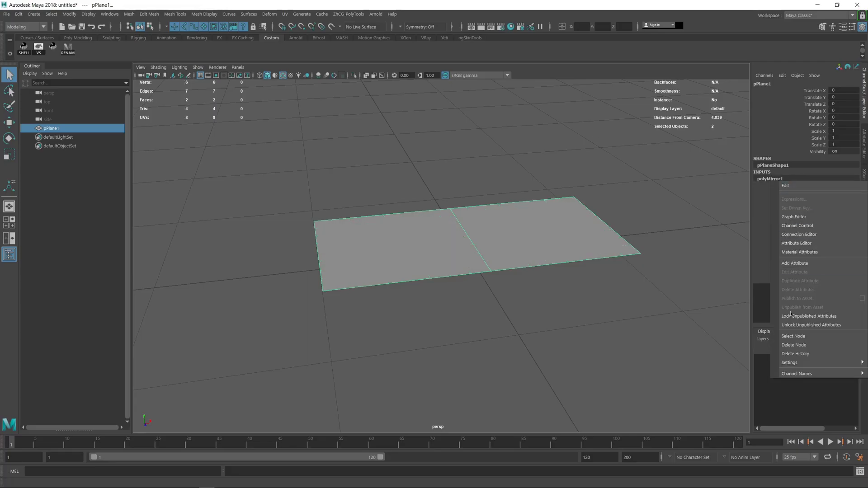
pyautogui.click(798, 354)
pyautogui.keyDown('alt'); pyautogui.moveTo(481, 223); pyautogui.dragTo(480, 204); pyautogui.keyUp('alt')
pyautogui.hotkey('ctrl', 'z')
# Delete the polyMirror1 node to restore the single unmirrored plane
pyautogui.rightClick(771, 179)
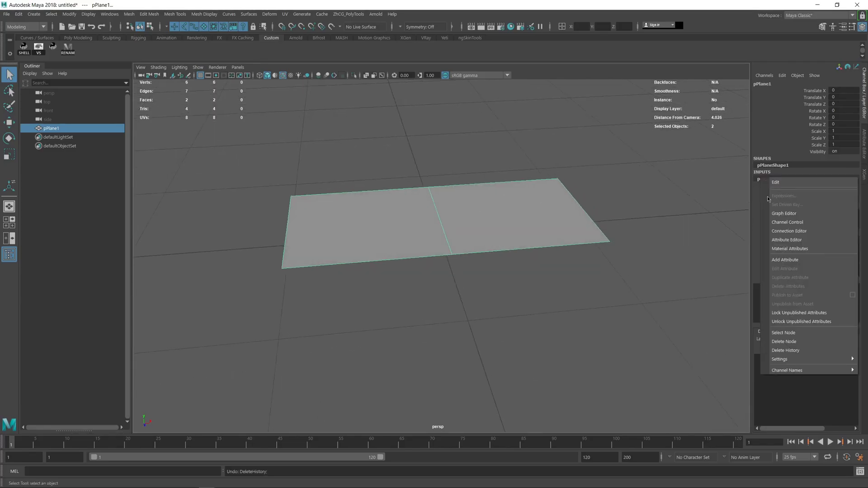
pyautogui.click(789, 349)
pyautogui.keyDown('alt'); pyautogui.moveTo(535, 217); pyautogui.dragTo(547, 211); pyautogui.keyUp('alt')
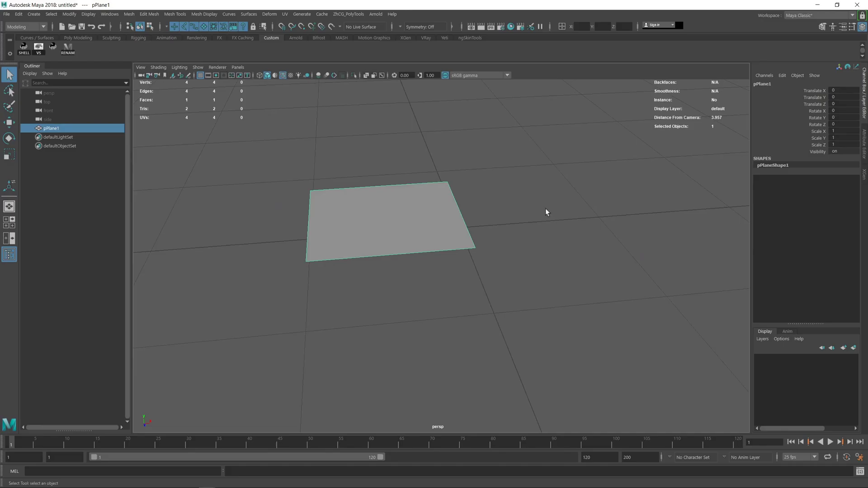
# Create a polygon cube with nothing else selected
pyautogui.click(388, 136)
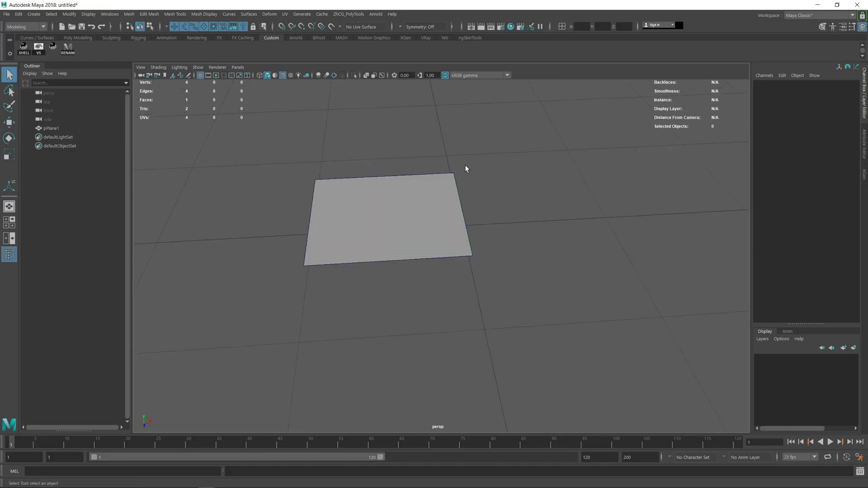
pyautogui.keyDown('shift'); pyautogui.rightClick(565, 177); pyautogui.keyUp('shift')
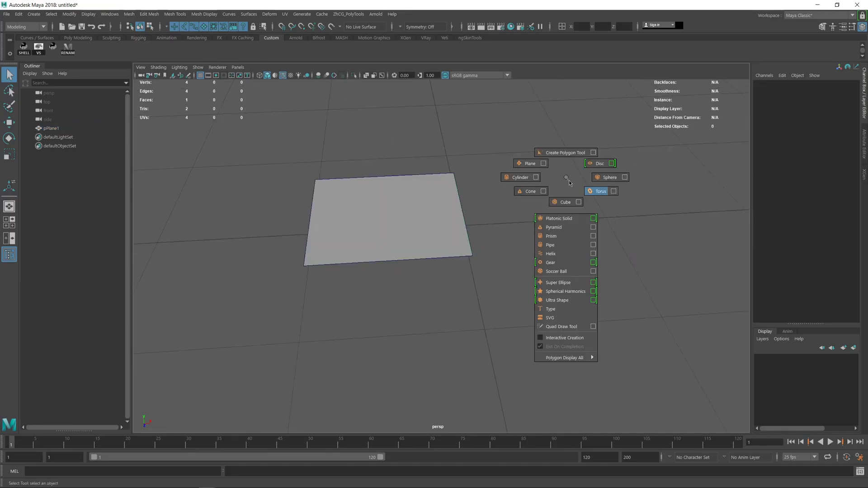
pyautogui.keyDown('shift'); pyautogui.moveTo(568, 181); pyautogui.dragTo(564, 202, button='right'); pyautogui.keyUp('shift')
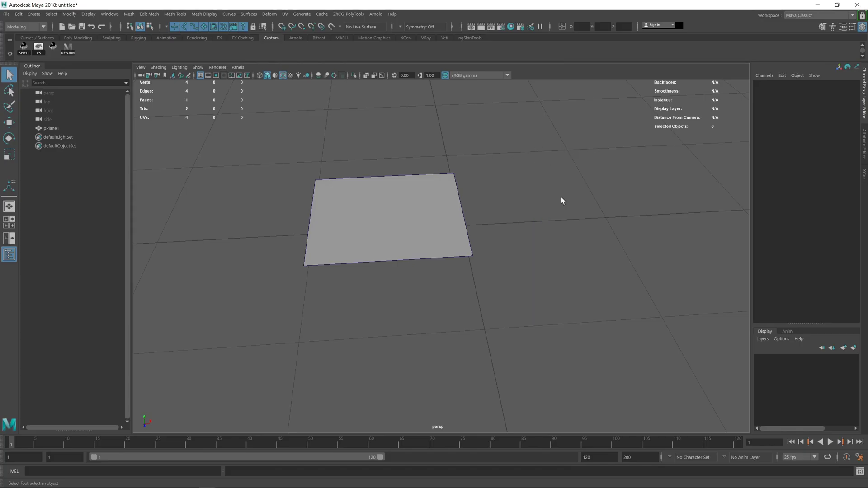
# Examine the plane and the cube as separate objects by selecting them together, and clear the selection
pyautogui.click(324, 202)
pyautogui.keyDown('alt'); pyautogui.moveTo(324, 201); pyautogui.dragTo(319, 202); pyautogui.keyUp('alt')
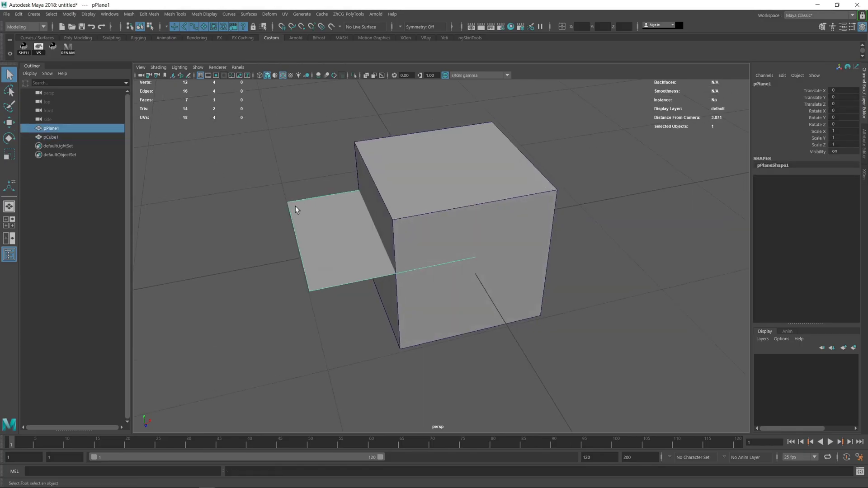
pyautogui.keyDown('shift'); pyautogui.click(379, 234); pyautogui.keyUp('shift')
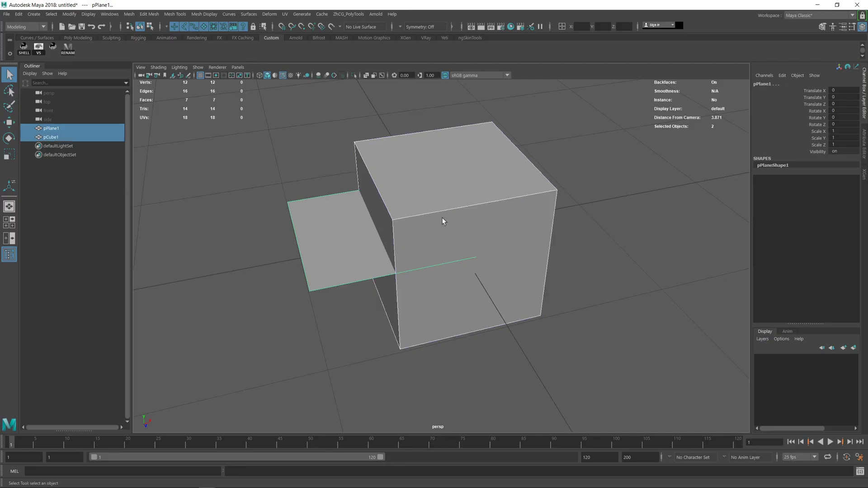
pyautogui.keyDown('alt'); pyautogui.moveTo(443, 218); pyautogui.dragTo(458, 217, button='middle'); pyautogui.keyUp('alt')
pyautogui.click(306, 175)
pyautogui.moveTo(306, 174); pyautogui.dragTo(440, 261)
pyautogui.click(261, 154)
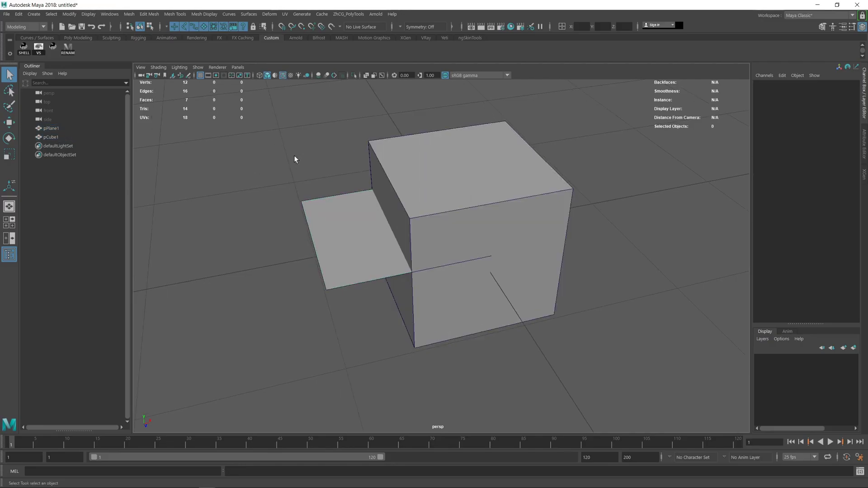
pyautogui.moveTo(279, 153); pyautogui.dragTo(222, 120)
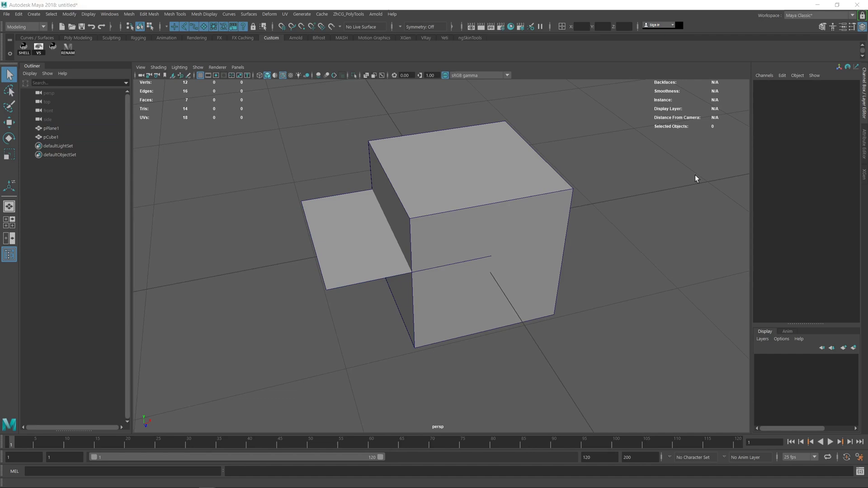
# Open the Node Editor and graph the input and output connections of pPlane1 and pCube1
pyautogui.moveTo(582, 89); pyautogui.dragTo(558, 79)
pyautogui.moveTo(515, 130); pyautogui.dragTo(560, 193)
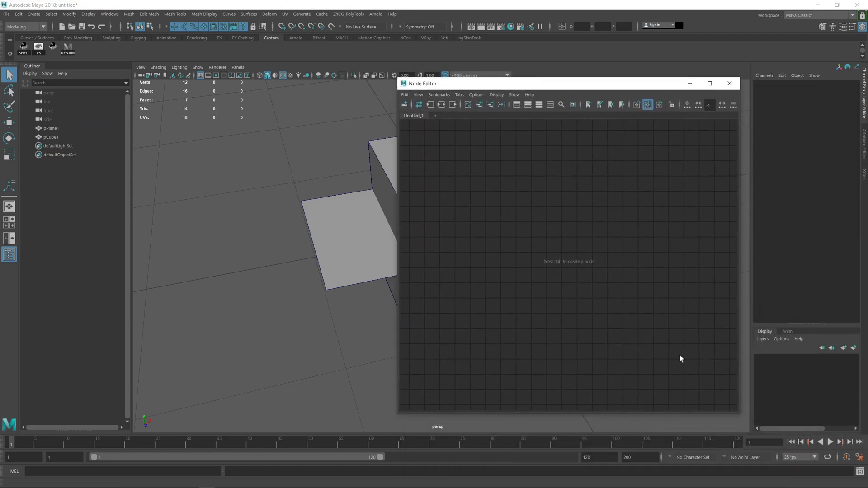
pyautogui.moveTo(737, 412); pyautogui.dragTo(738, 436)
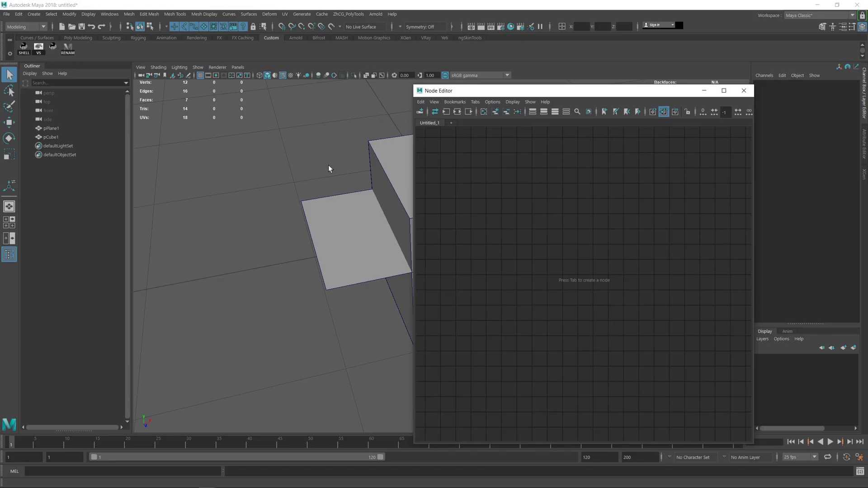
pyautogui.keyDown('alt'); pyautogui.moveTo(328, 165); pyautogui.dragTo(252, 179); pyautogui.keyUp('alt')
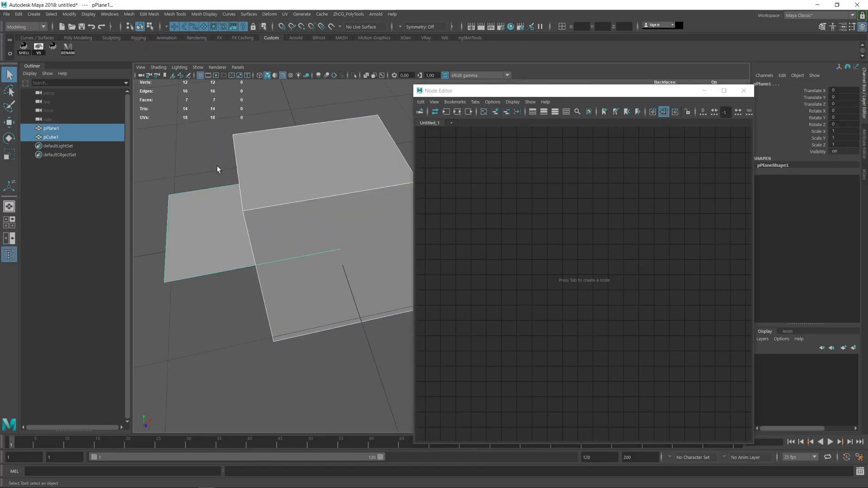
pyautogui.click(457, 111)
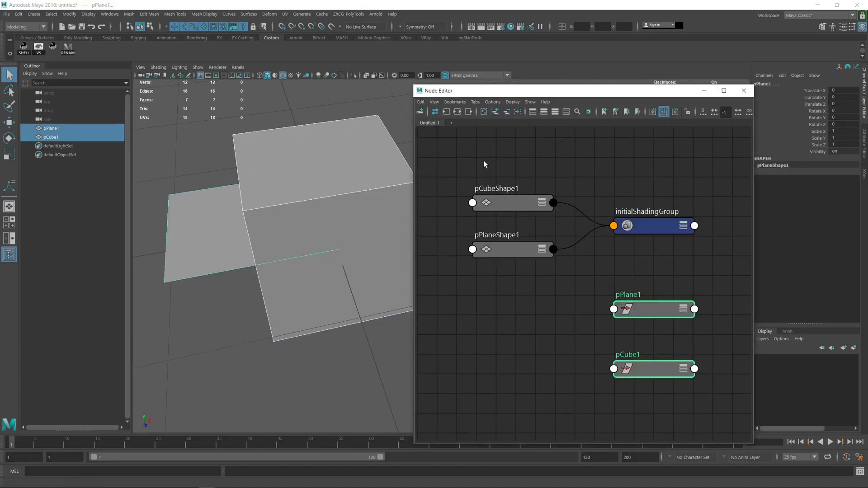
# Remove initialShadingGroup, pPlane1 and pCube1 from the node graph, keeping only the two shape nodes
pyautogui.moveTo(439, 151); pyautogui.dragTo(711, 293)
pyautogui.moveTo(601, 286); pyautogui.dragTo(707, 440)
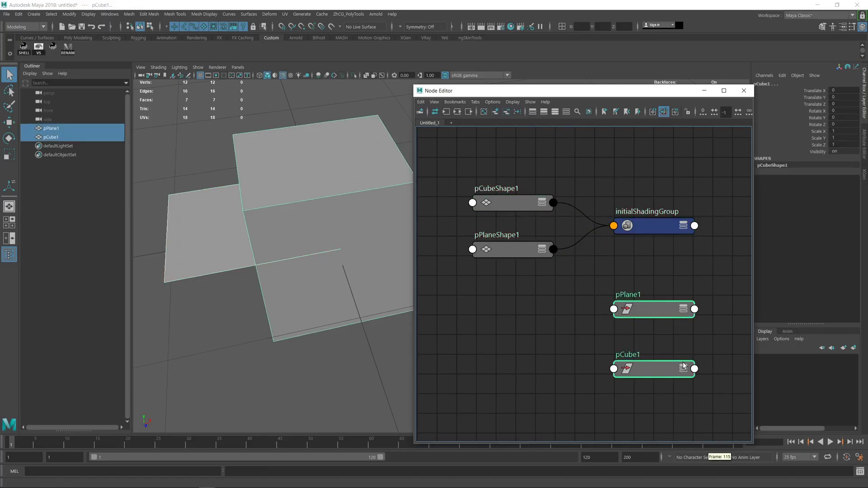
pyautogui.moveTo(678, 361); pyautogui.dragTo(677, 330, button='right')
pyautogui.moveTo(678, 226); pyautogui.dragTo(674, 199, button='right')
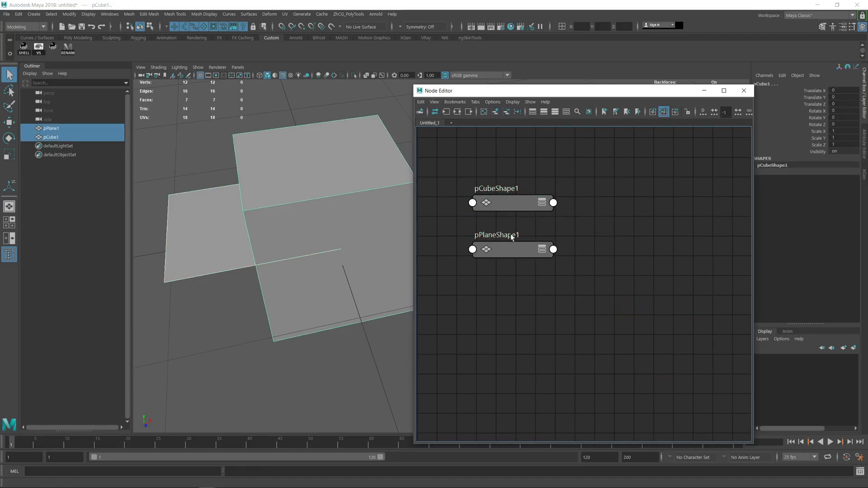
# Place pPlaneShape1 and pCubeShape1 side by side in the graph and expand both to show all their attributes
pyautogui.moveTo(501, 199); pyautogui.dragTo(611, 233)
pyautogui.moveTo(510, 248); pyautogui.dragTo(499, 243)
pyautogui.moveTo(447, 202); pyautogui.dragTo(650, 299)
pyautogui.press('3')
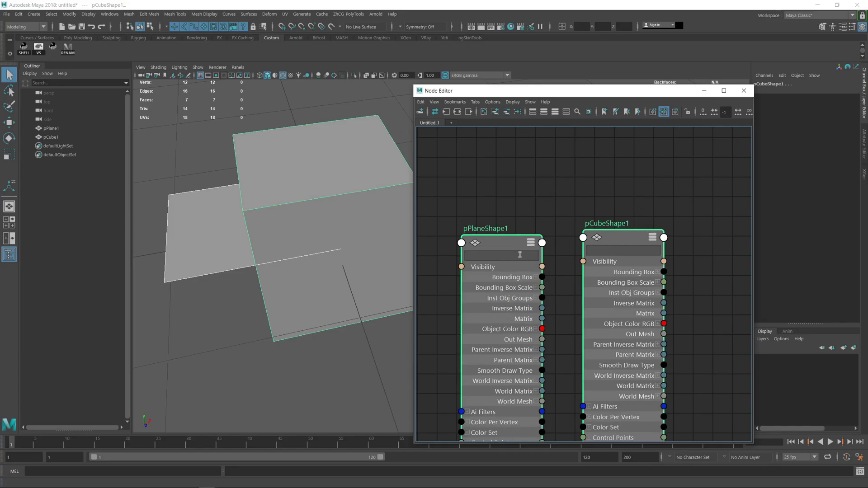
pyautogui.click(505, 207)
pyautogui.moveTo(495, 241); pyautogui.dragTo(487, 232)
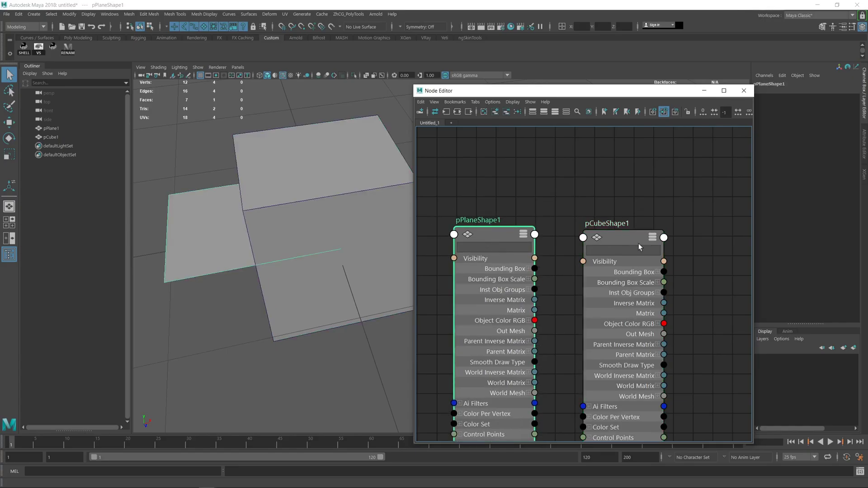
pyautogui.moveTo(639, 247); pyautogui.dragTo(616, 239)
pyautogui.press('a')
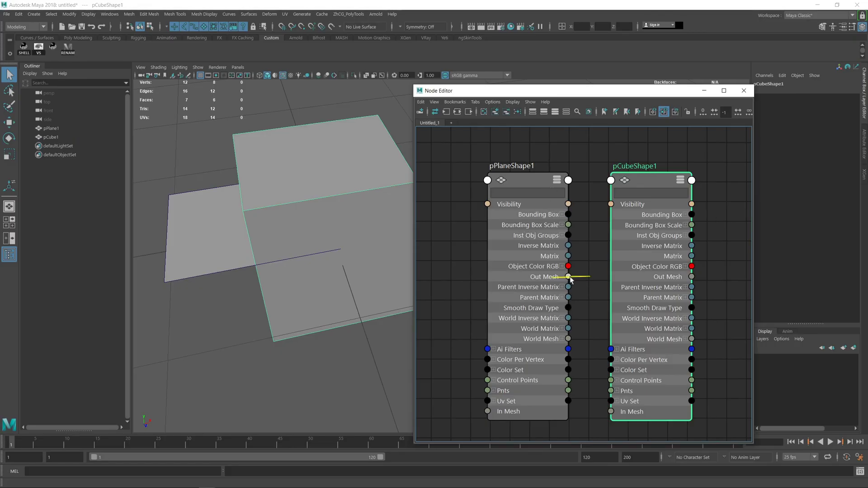
# Connect pPlaneShape1's Out Mesh to pCubeShape1's In Mesh and space the two nodes apart
pyautogui.moveTo(571, 279); pyautogui.dragTo(611, 412)
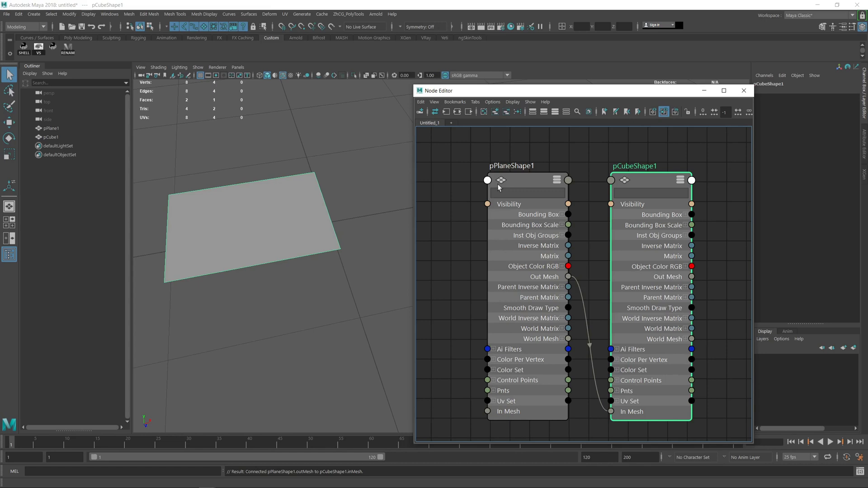
pyautogui.moveTo(500, 187); pyautogui.dragTo(446, 186)
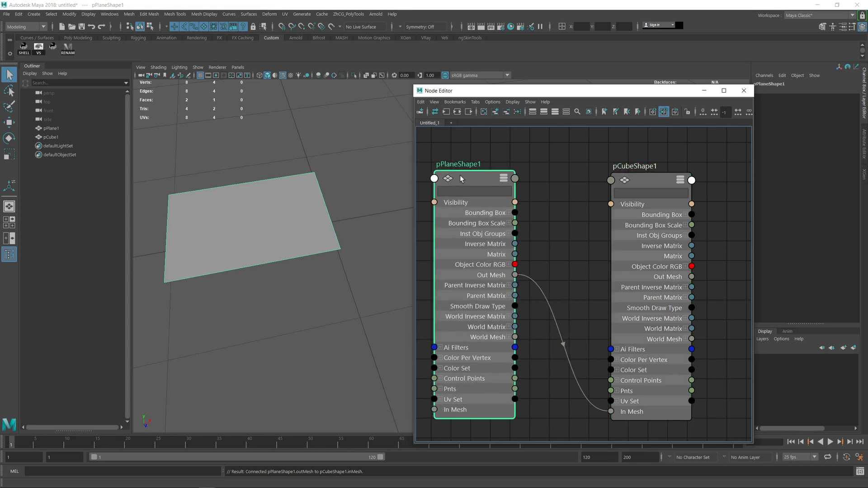
pyautogui.moveTo(659, 188); pyautogui.dragTo(668, 184)
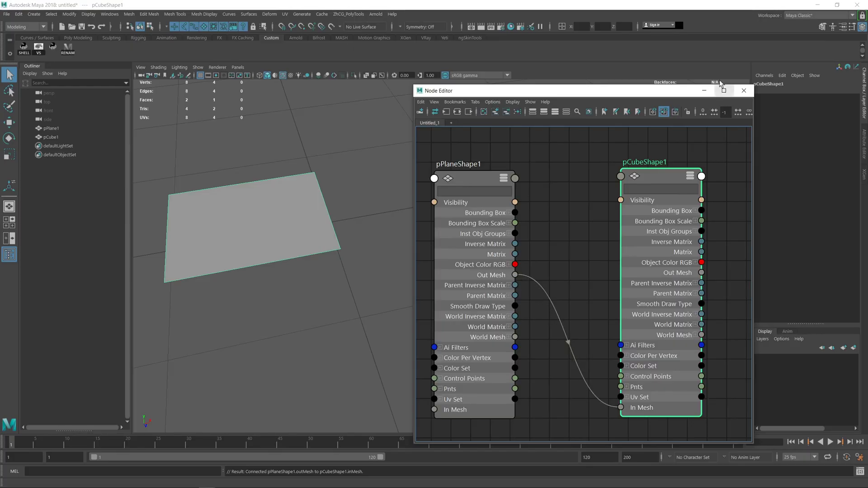
# Close the Node Editor and raise pCube1 above the plane to a Translate Y of about 0.466
pyautogui.click(744, 91)
pyautogui.click(50, 137)
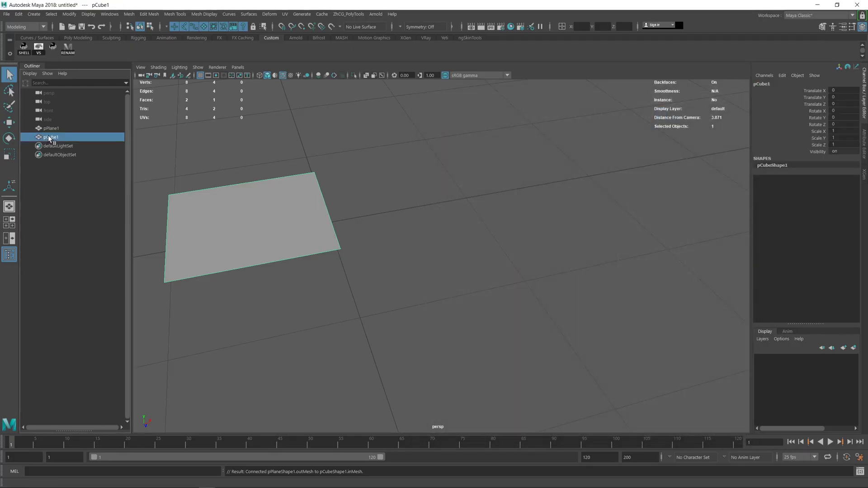
pyautogui.press('w')
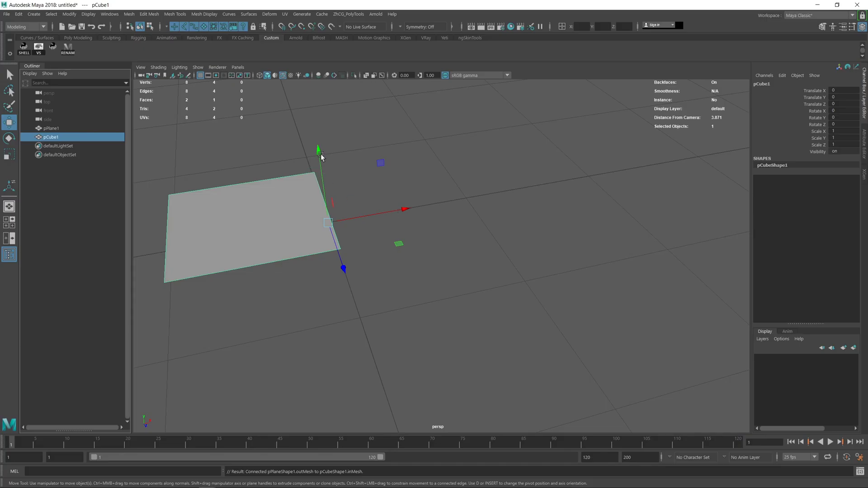
pyautogui.moveTo(321, 155); pyautogui.dragTo(310, 84)
pyautogui.keyDown('alt'); pyautogui.moveTo(416, 178); pyautogui.dragTo(416, 198); pyautogui.keyUp('alt')
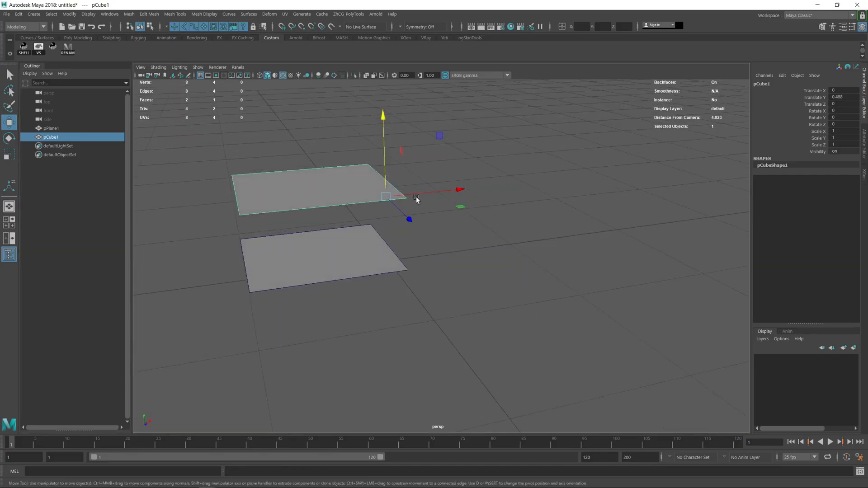
# Select the original lower plane's front corner vertex on the centre line and snap the move pivot onto it
pyautogui.press('q')
pyautogui.click(359, 252)
pyautogui.keyDown('alt'); pyautogui.moveTo(365, 252); pyautogui.dragTo(433, 219, button='middle'); pyautogui.keyUp('alt')
pyautogui.press('F9')
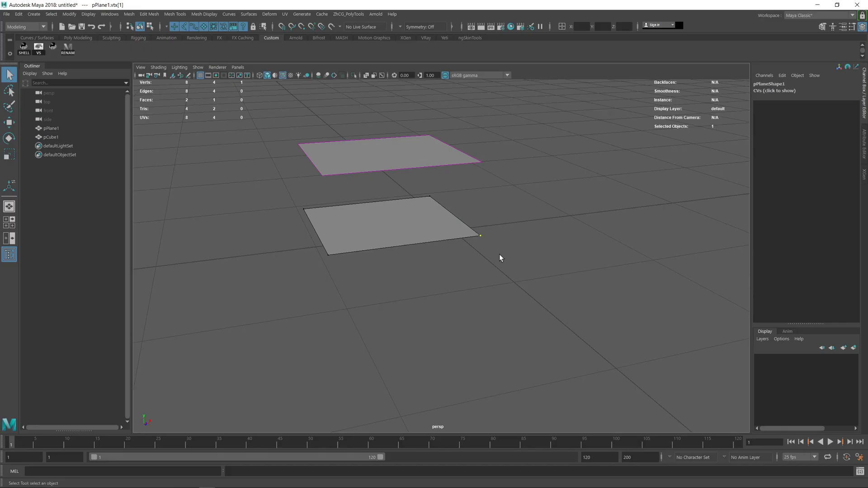
pyautogui.click(481, 234)
pyautogui.press('w')
pyautogui.press('q')
pyautogui.press('w')
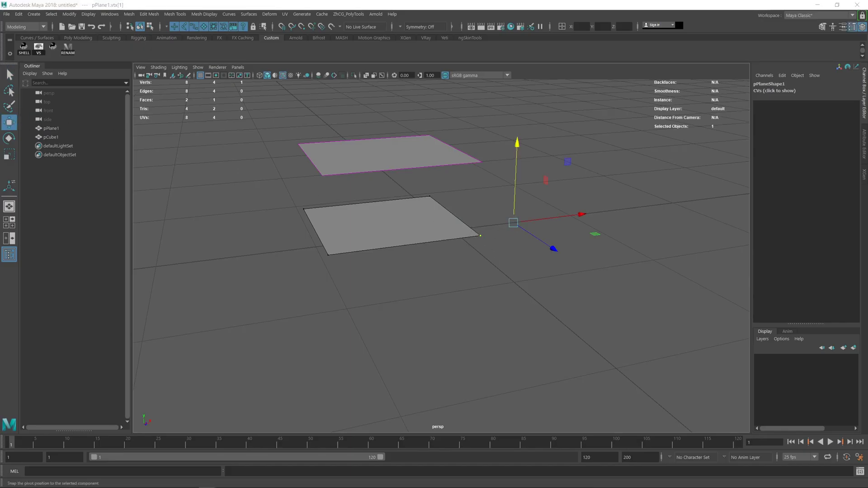
pyautogui.click(513, 223)
pyautogui.click(481, 235)
# Undo the last move of the corner vertices
pyautogui.keyDown('alt'); pyautogui.moveTo(492, 252); pyautogui.dragTo(466, 236); pyautogui.keyUp('alt')
pyautogui.hotkey('ctrl', 'z')
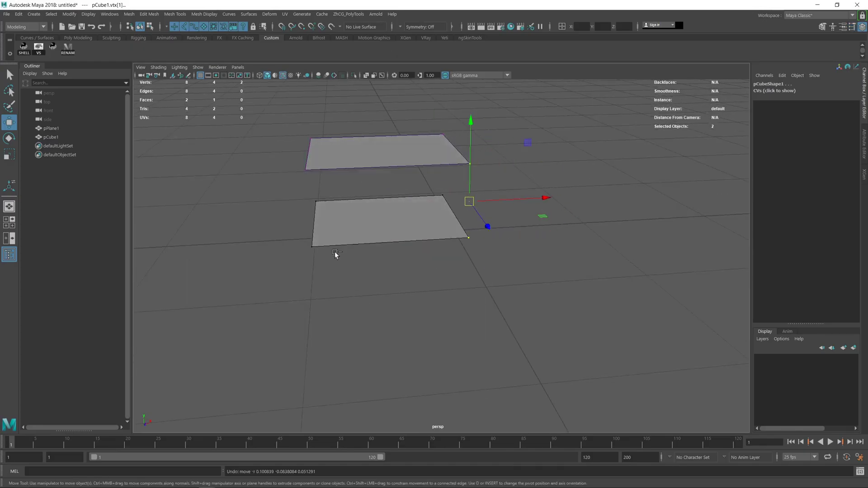
# Try moving the lower plane's back corner vertex on the centre line, and undo the move
pyautogui.moveTo(310, 248); pyautogui.dragTo(501, 183)
pyautogui.click(481, 198)
pyautogui.hotkey('ctrl', 'z')
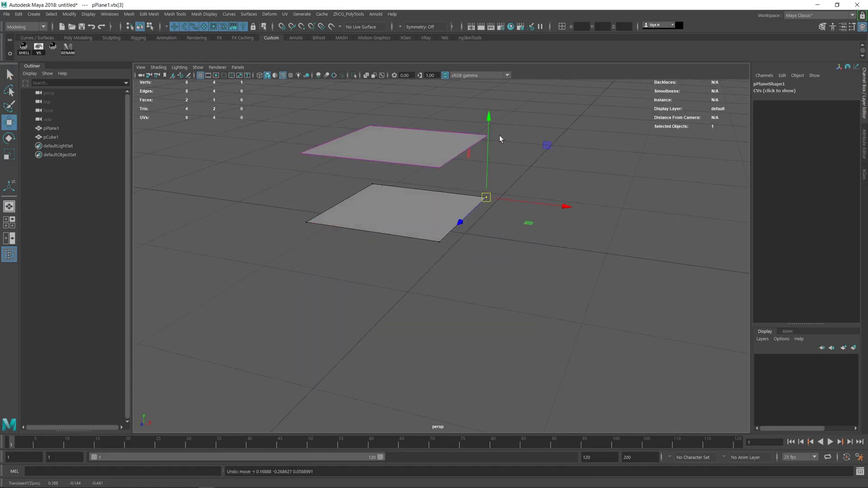
# Raise the upper mesh's back corner vertex on the centre line above the rest of the mesh
pyautogui.press('q')
pyautogui.click(473, 146)
pyautogui.press('F9')
pyautogui.click(487, 135)
pyautogui.press('w')
pyautogui.moveTo(487, 135)
pyautogui.mouseDown()
pyautogui.moveTo(522, 126)
pyautogui.moveTo(489, 137)
pyautogui.mouseUp()
pyautogui.press('q')
# Try moving the matching corner vertex of the lower plane, and undo the corner moves on both meshes
pyautogui.click(449, 209)
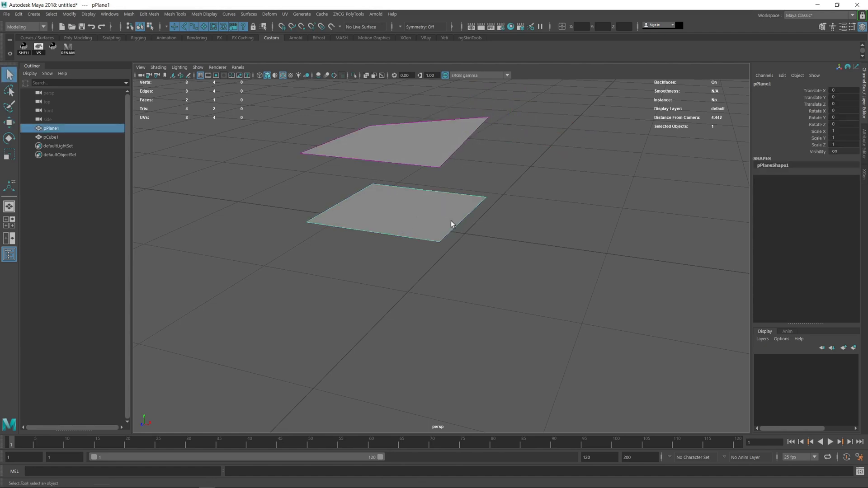
pyautogui.press('F9')
pyautogui.click(485, 198)
pyautogui.press('w')
pyautogui.hotkey('ctrl', 'z')
pyautogui.hotkey('ctrl', 'z')
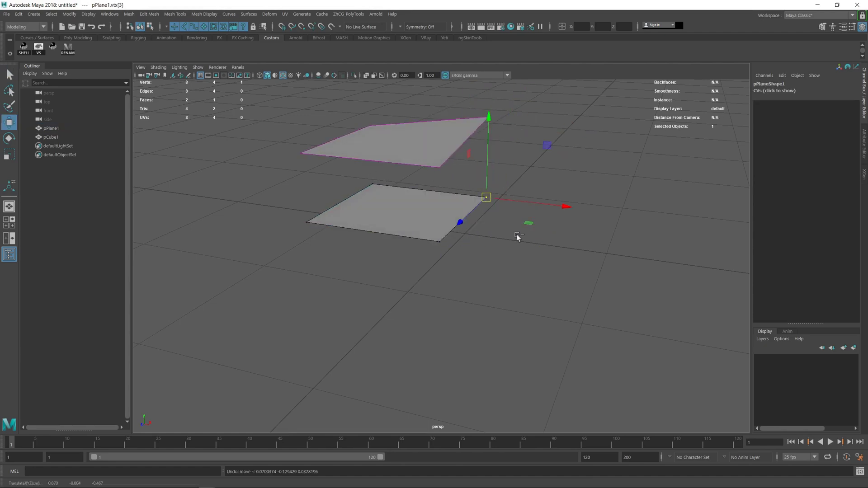
pyautogui.hotkey('ctrl', 'z')
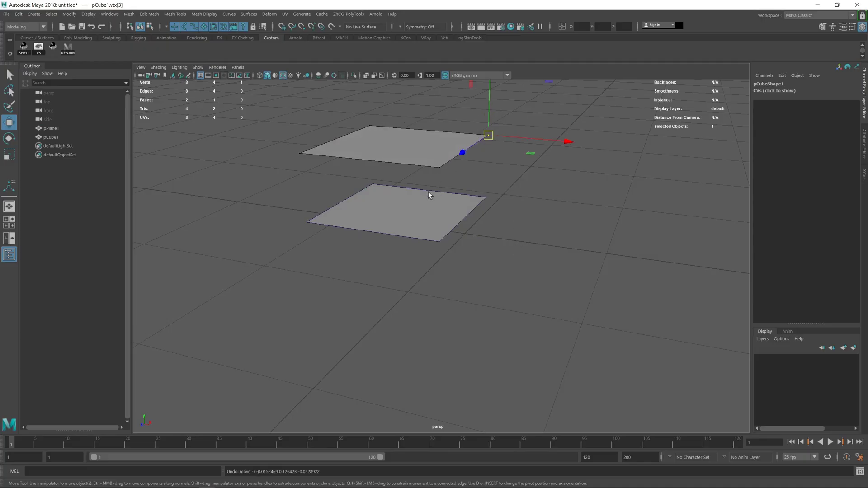
# Return to object mode and add pCube1 to a new display layer, layer1
pyautogui.press('q')
pyautogui.keyDown('alt'); pyautogui.moveTo(419, 198); pyautogui.dragTo(418, 242, button='middle'); pyautogui.keyUp('alt')
pyautogui.keyDown('alt'); pyautogui.moveTo(418, 242); pyautogui.dragTo(424, 241); pyautogui.keyUp('alt')
pyautogui.press('F8')
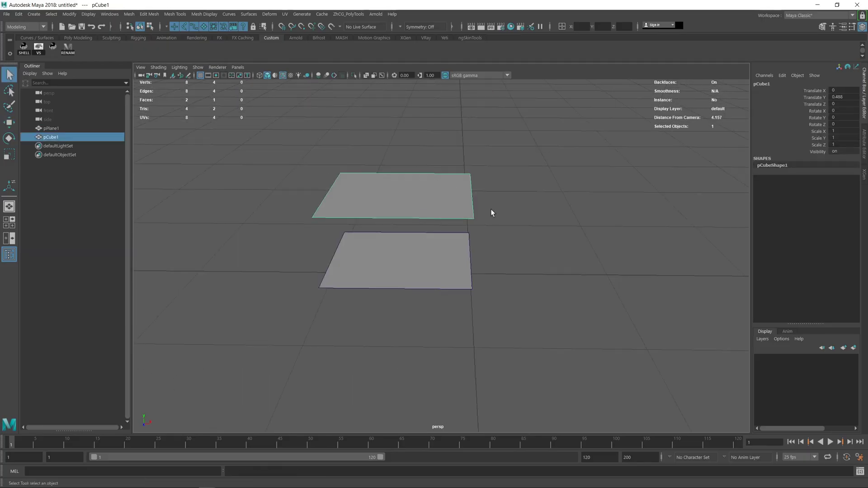
pyautogui.rightClick(796, 360)
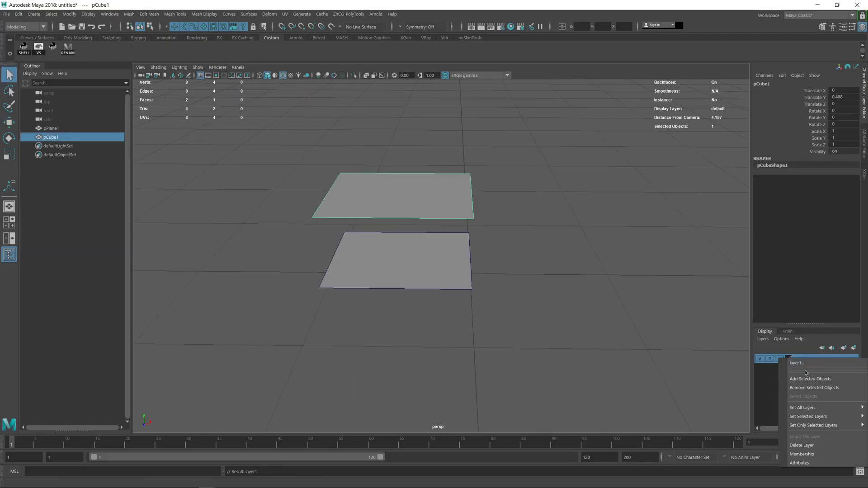
pyautogui.click(805, 380)
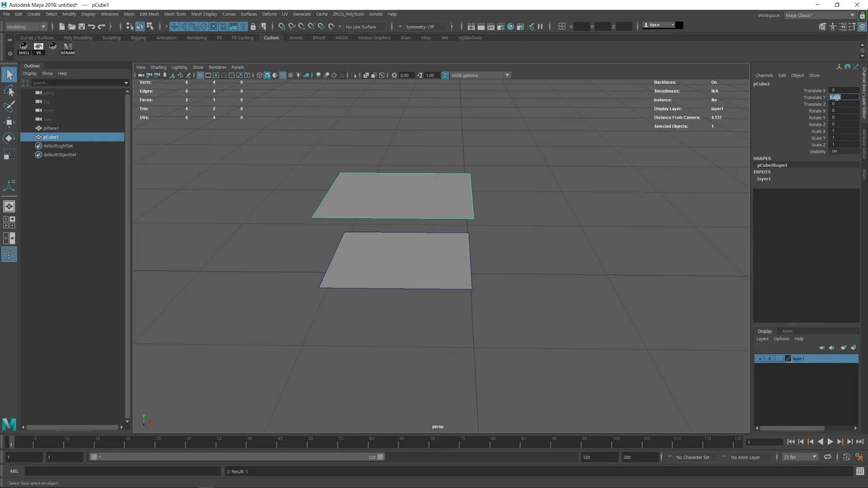
# Set pCube1's Translate Y to 0 and switch layer1 to Reference display
pyautogui.press('Return')
pyautogui.keyDown('alt'); pyautogui.moveTo(651, 312); pyautogui.dragTo(638, 297, button='middle'); pyautogui.keyUp('alt')
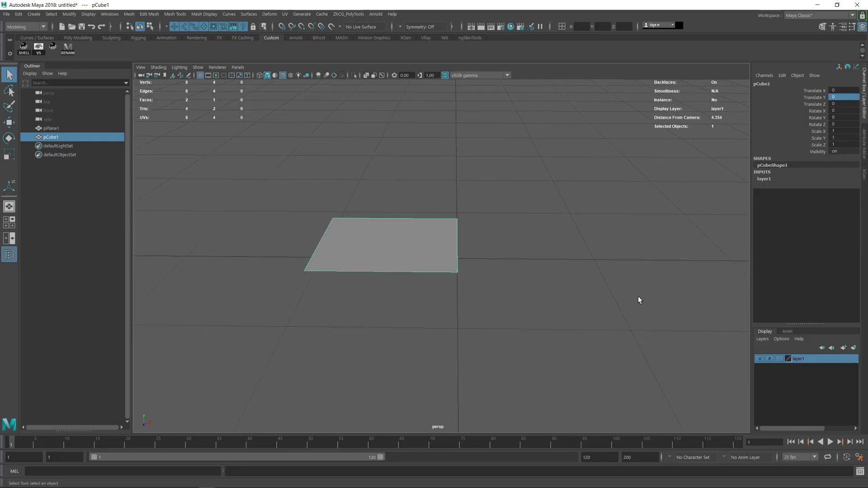
pyautogui.click(510, 230)
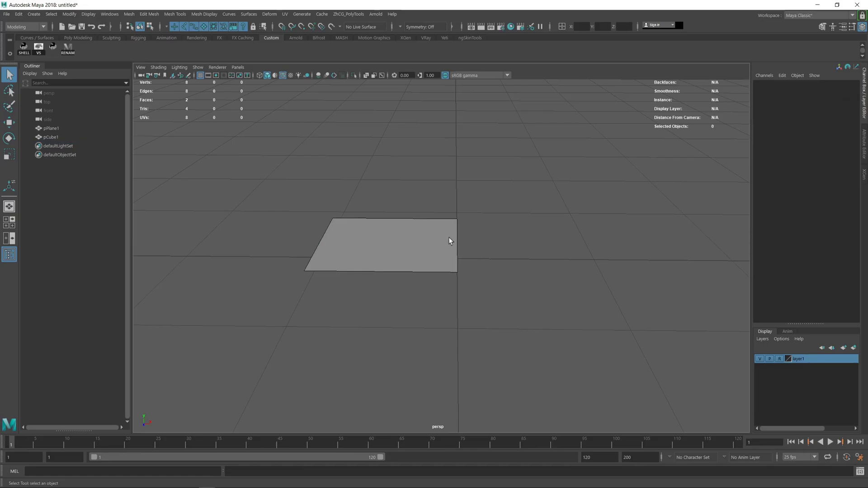
pyautogui.click(430, 241)
pyautogui.moveTo(360, 185); pyautogui.dragTo(462, 293)
# Mirror pCube1 across the world X axis in the + direction with a merge threshold of 0.1
pyautogui.click(55, 135)
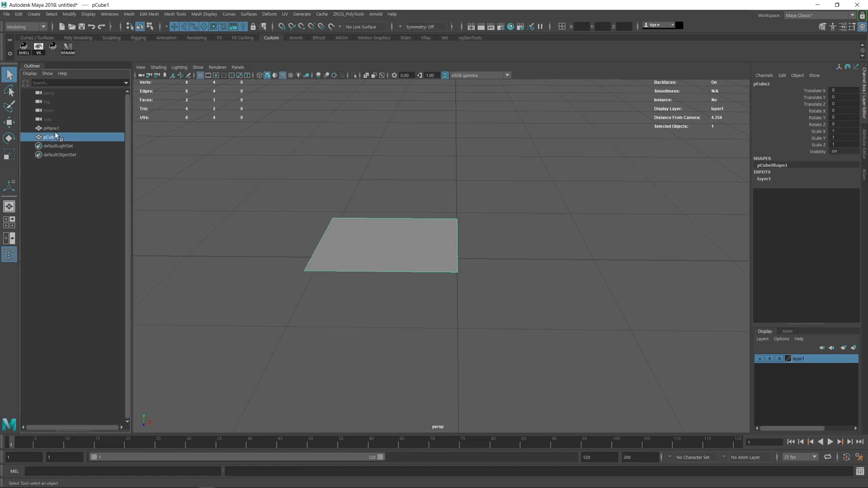
pyautogui.keyDown('alt'); pyautogui.moveTo(489, 162); pyautogui.dragTo(473, 167); pyautogui.keyUp('alt')
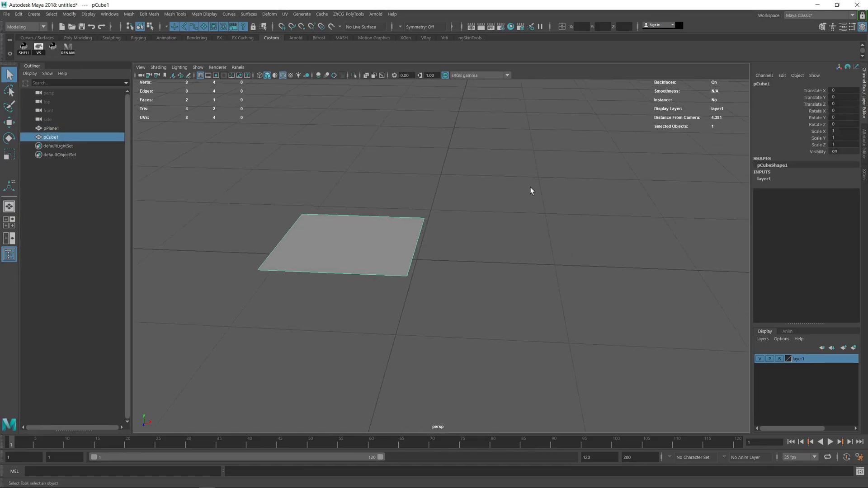
pyautogui.keyDown('shift'); pyautogui.moveTo(541, 193); pyautogui.dragTo(528, 293, button='right'); pyautogui.keyUp('shift')
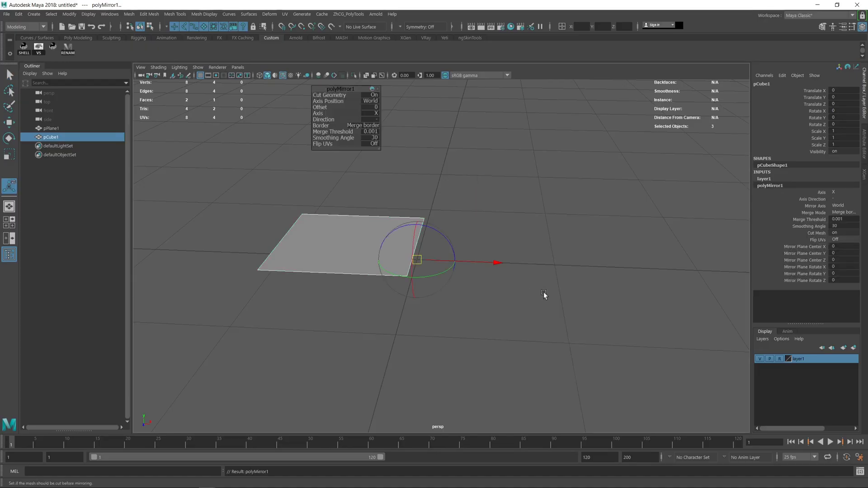
pyautogui.click(374, 120)
pyautogui.click(386, 127)
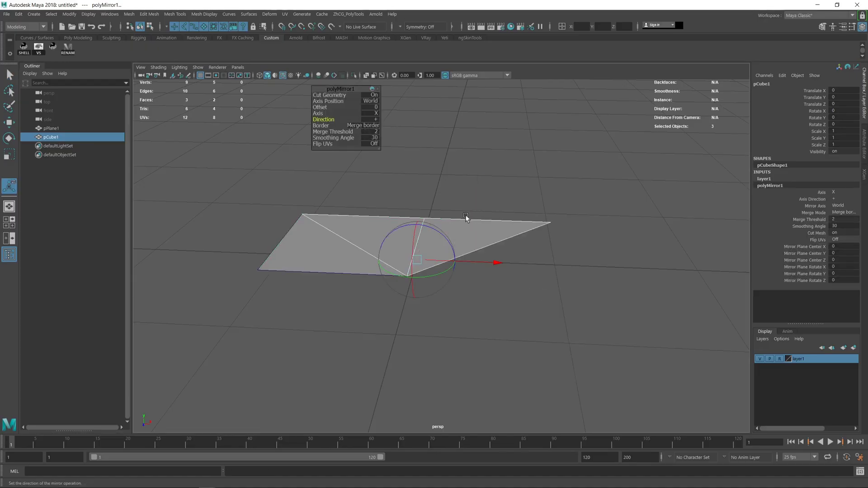
pyautogui.write('.1')
pyautogui.press('Return')
pyautogui.keyDown('alt'); pyautogui.moveTo(505, 201); pyautogui.dragTo(509, 204, button='middle'); pyautogui.keyUp('alt')
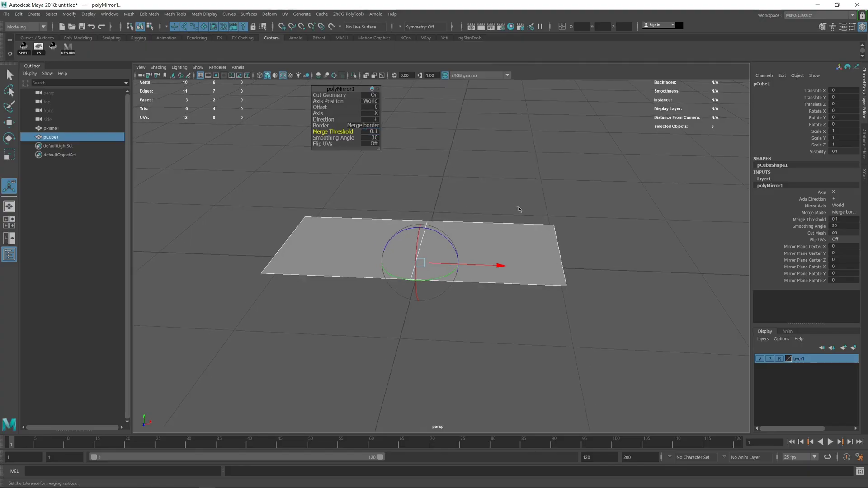
pyautogui.keyDown('shift'); pyautogui.moveTo(519, 208); pyautogui.dragTo(523, 205, button='right'); pyautogui.keyUp('shift')
pyautogui.hotkey('ctrl', 'z')
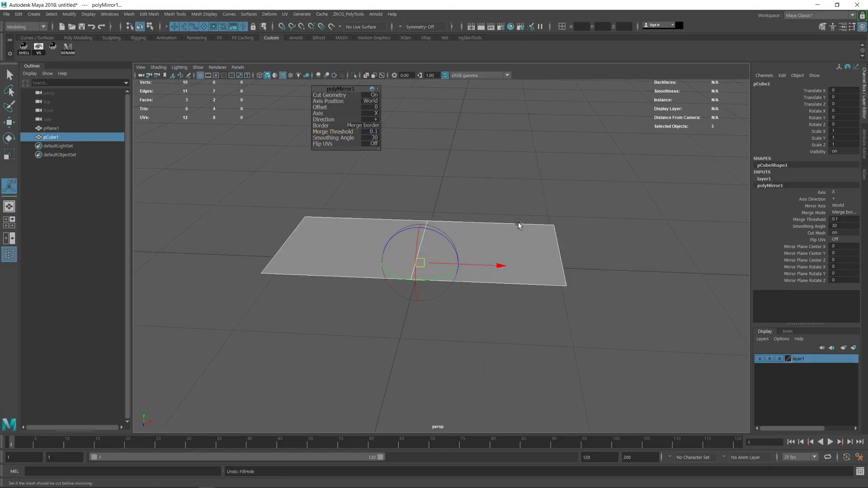
# Apply Smooth to pCube1 with 4 divisions
pyautogui.press('q')
pyautogui.click(519, 218)
pyautogui.click(51, 137)
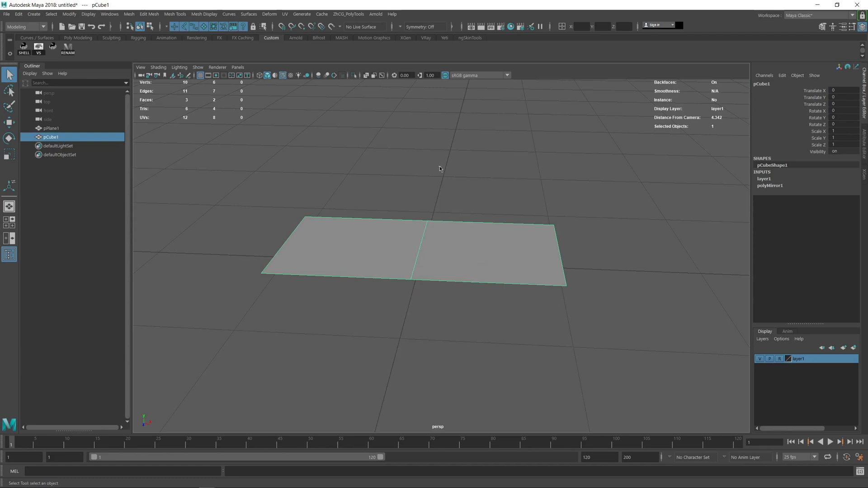
pyautogui.keyDown('shift'); pyautogui.moveTo(440, 167); pyautogui.dragTo(423, 217, button='right'); pyautogui.keyUp('shift')
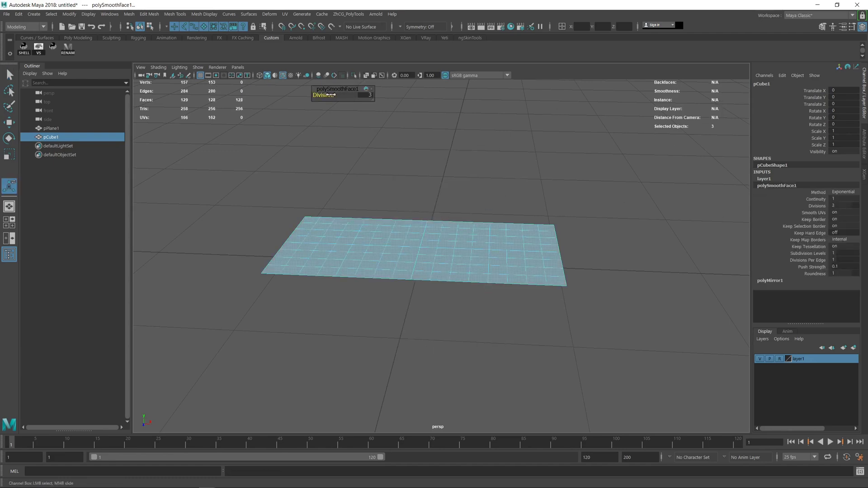
pyautogui.moveTo(328, 95); pyautogui.dragTo(572, 172)
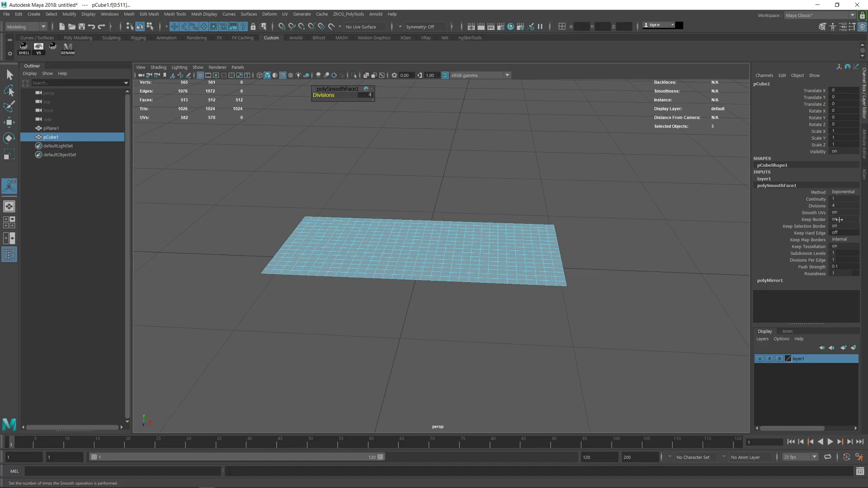
# Select the base plane pPlane1 underneath the smoothed mesh
pyautogui.keyDown('alt'); pyautogui.moveTo(432, 179); pyautogui.dragTo(465, 185); pyautogui.keyUp('alt')
pyautogui.press('q')
pyautogui.click(435, 172)
pyautogui.moveTo(387, 199); pyautogui.dragTo(422, 264)
pyautogui.keyDown('alt'); pyautogui.moveTo(466, 236); pyautogui.dragTo(477, 253, button='middle'); pyautogui.keyUp('alt')
pyautogui.keyDown('alt'); pyautogui.moveTo(477, 253); pyautogui.dragTo(517, 282, button='right'); pyautogui.keyUp('alt')
pyautogui.keyDown('alt'); pyautogui.moveTo(517, 282); pyautogui.dragTo(566, 238, button='middle'); pyautogui.keyUp('alt')
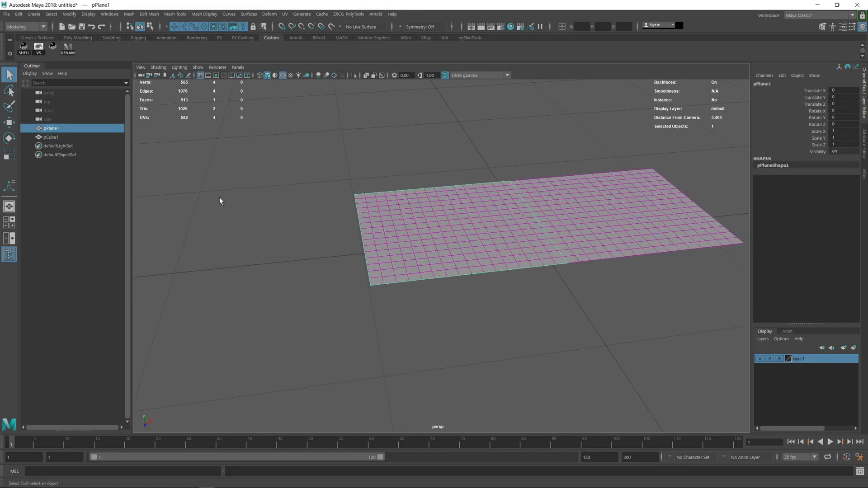
# Extrude pPlane1's outer edge opposite the centre line three times, outward and upward
pyautogui.press('F10')
pyautogui.click(368, 236)
pyautogui.press('w')
pyautogui.keyDown('alt'); pyautogui.moveTo(333, 215); pyautogui.dragTo(331, 207); pyautogui.keyUp('alt')
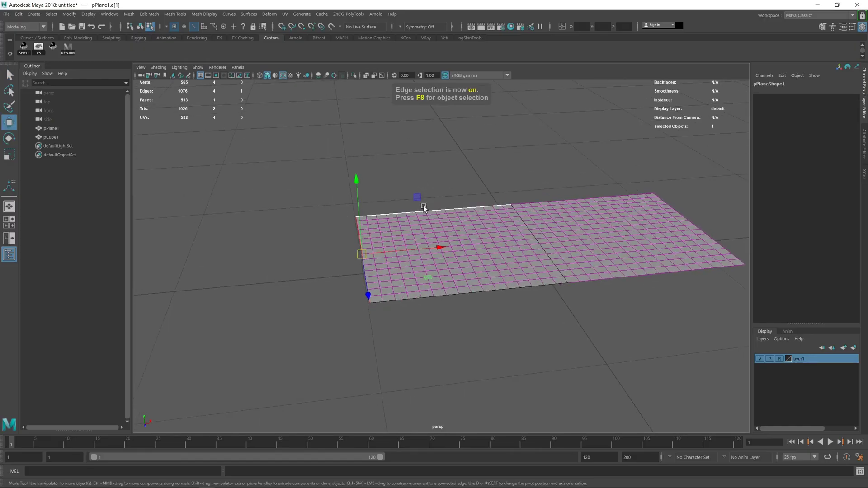
pyautogui.keyDown('shift'); pyautogui.moveTo(417, 197); pyautogui.dragTo(374, 134); pyautogui.keyUp('shift')
pyautogui.keyDown('alt'); pyautogui.moveTo(398, 171); pyautogui.dragTo(433, 282); pyautogui.keyUp('alt')
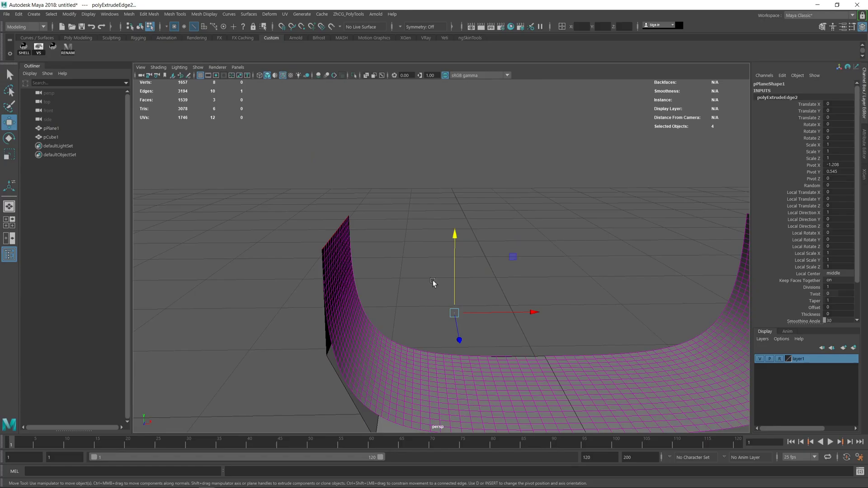
pyautogui.keyDown('shift'); pyautogui.moveTo(511, 257); pyautogui.dragTo(372, 188); pyautogui.keyUp('shift')
pyautogui.press('q')
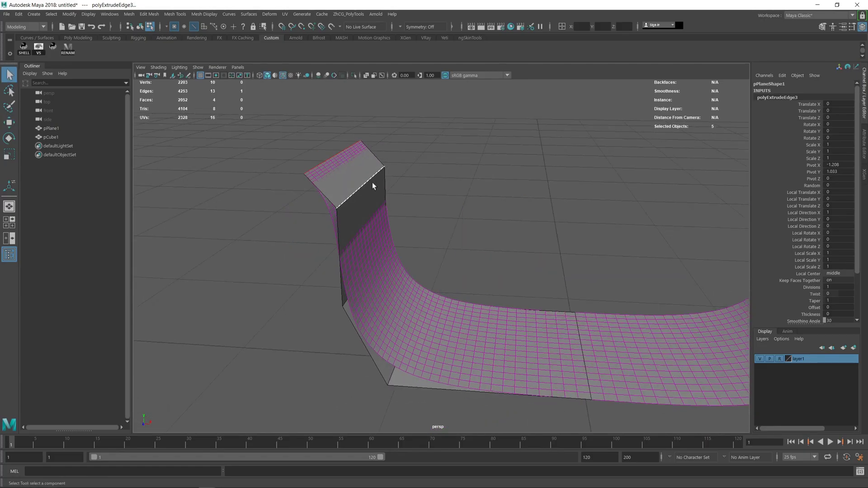
# Extrude the end edge of pPlane1 four more times to form a flat top and a downward wall
pyautogui.click(366, 186)
pyautogui.press('F8')
pyautogui.keyDown('alt'); pyautogui.moveTo(502, 194); pyautogui.dragTo(493, 165); pyautogui.keyUp('alt')
pyautogui.press('F8')
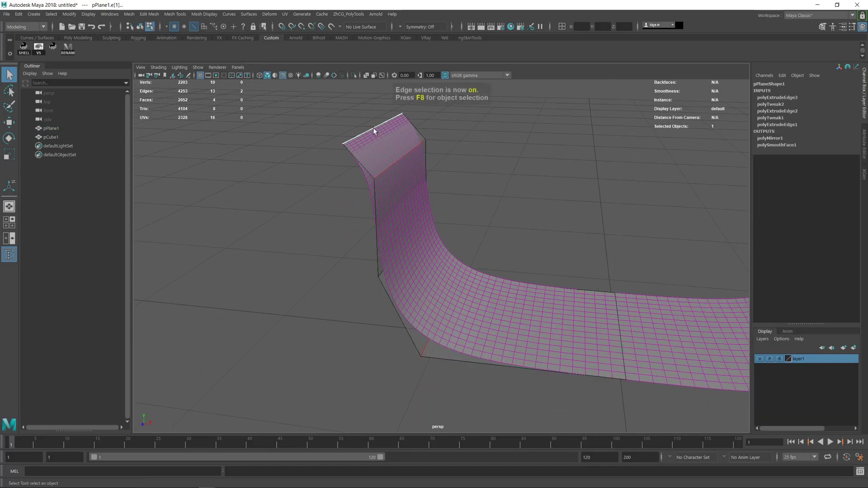
pyautogui.click(370, 131)
pyautogui.press('w')
pyautogui.keyDown('alt'); pyautogui.moveTo(438, 179); pyautogui.dragTo(451, 210, button='middle'); pyautogui.keyUp('alt')
pyautogui.keyDown('shift'); pyautogui.moveTo(442, 103); pyautogui.dragTo(347, 216); pyautogui.keyUp('shift')
# Insert an edge loop along each long border of pPlane1 with the Multi-Cut tool
pyautogui.keyDown('shift'); pyautogui.moveTo(388, 163); pyautogui.dragTo(362, 155, button='right'); pyautogui.keyUp('shift')
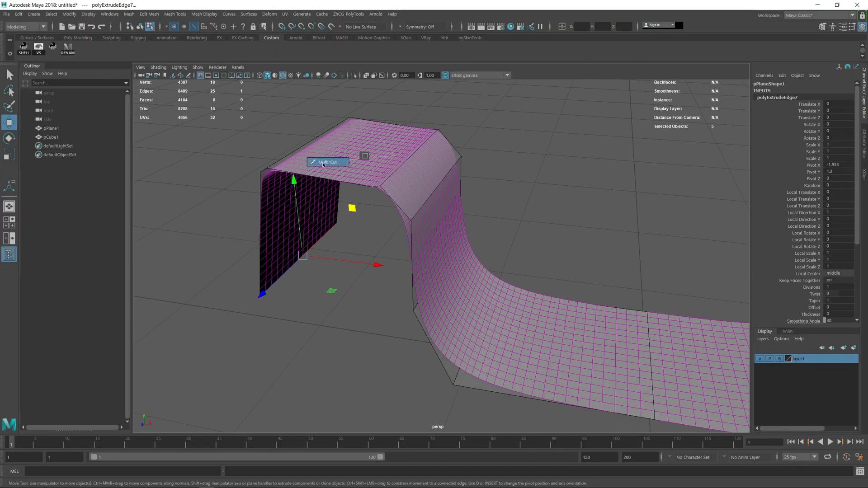
pyautogui.keyDown('ctrl'); pyautogui.click(386, 180); pyautogui.keyUp('ctrl')
pyautogui.keyDown('ctrl'); pyautogui.click(435, 134); pyautogui.keyUp('ctrl')
pyautogui.keyDown('alt'); pyautogui.moveTo(483, 148); pyautogui.dragTo(417, 223); pyautogui.keyUp('alt')
# Select pPlane1 in object mode and delete its construction history
pyautogui.press('q')
pyautogui.click(417, 224)
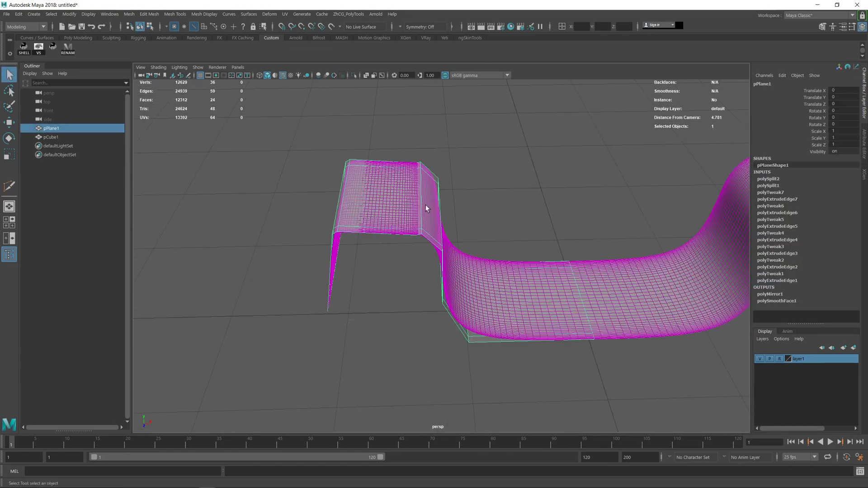
pyautogui.keyDown('alt'); pyautogui.moveTo(697, 315); pyautogui.dragTo(527, 234); pyautogui.keyUp('alt')
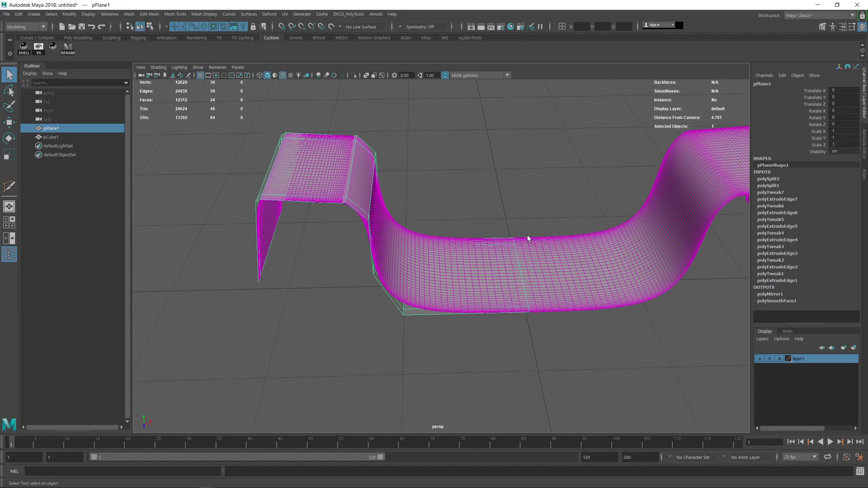
pyautogui.hotkey('alt', 'shift', 'd')
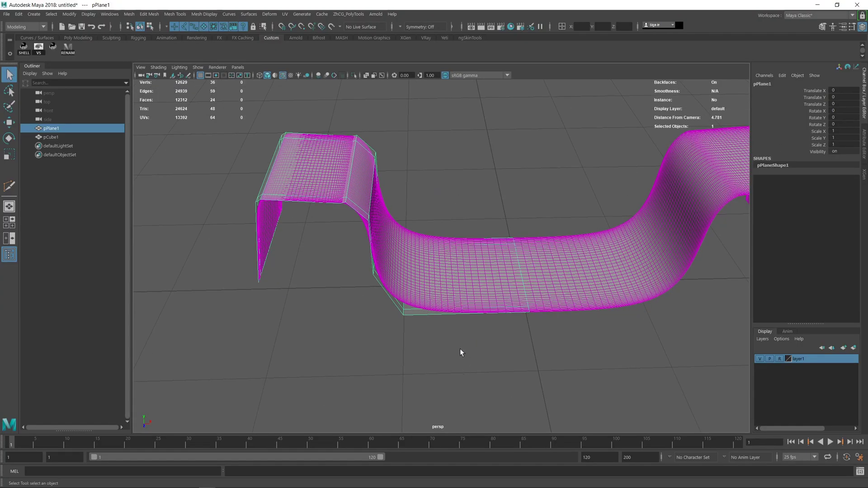
# Extrude the large flat top face of pPlane1 inward and delete the inner face to open a hole
pyautogui.press('F11')
pyautogui.keyDown('alt'); pyautogui.moveTo(223, 194); pyautogui.dragTo(224, 209); pyautogui.keyUp('alt')
pyautogui.click(309, 193)
pyautogui.hotkey('ctrl', 'e')
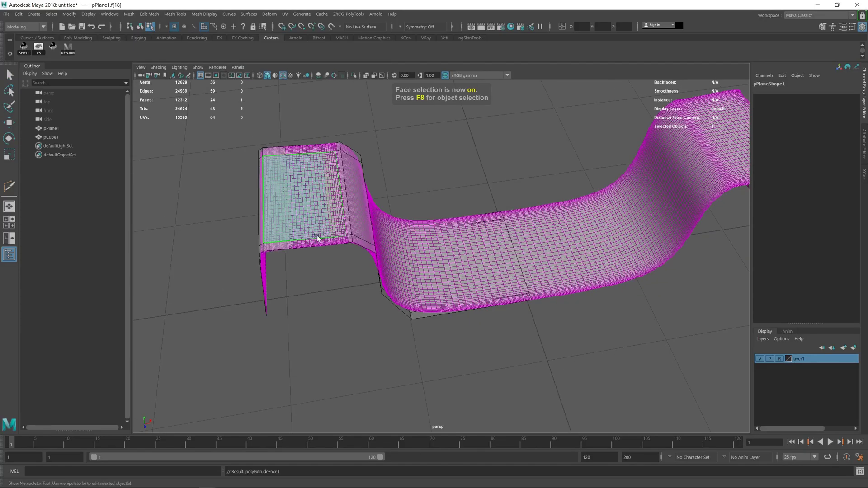
pyautogui.moveTo(319, 107); pyautogui.dragTo(273, 127)
pyautogui.press('Delete')
pyautogui.keyDown('alt'); pyautogui.moveTo(277, 175); pyautogui.dragTo(337, 165); pyautogui.keyUp('alt')
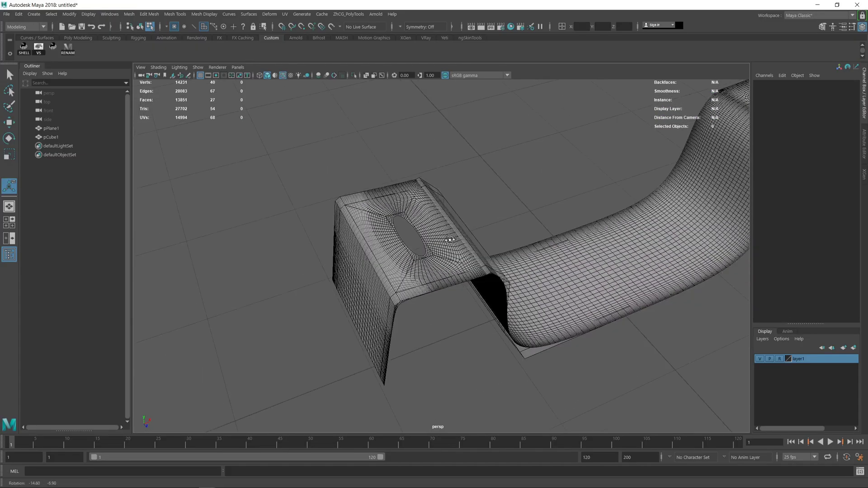
# Return pPlane1 to object mode, examine the hole in the smoothed mesh, and delete pPlane1's construction history
pyautogui.press('q')
pyautogui.moveTo(368, 227); pyautogui.dragTo(392, 209, button='right')
pyautogui.click(347, 162)
pyautogui.keyDown('alt'); pyautogui.moveTo(347, 162); pyautogui.dragTo(310, 165); pyautogui.keyUp('alt')
pyautogui.click(441, 203)
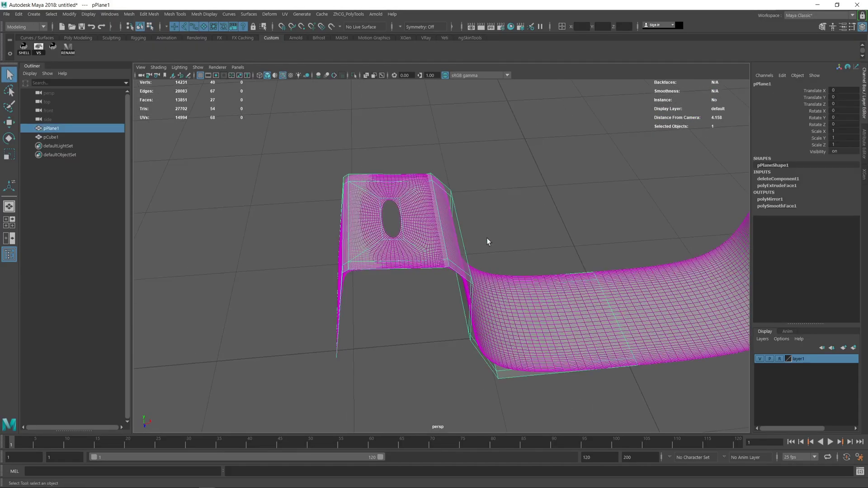
pyautogui.keyDown('alt'); pyautogui.moveTo(500, 240); pyautogui.dragTo(471, 235); pyautogui.keyUp('alt')
pyautogui.keyDown('alt'); pyautogui.moveTo(377, 241); pyautogui.dragTo(394, 266); pyautogui.keyUp('alt')
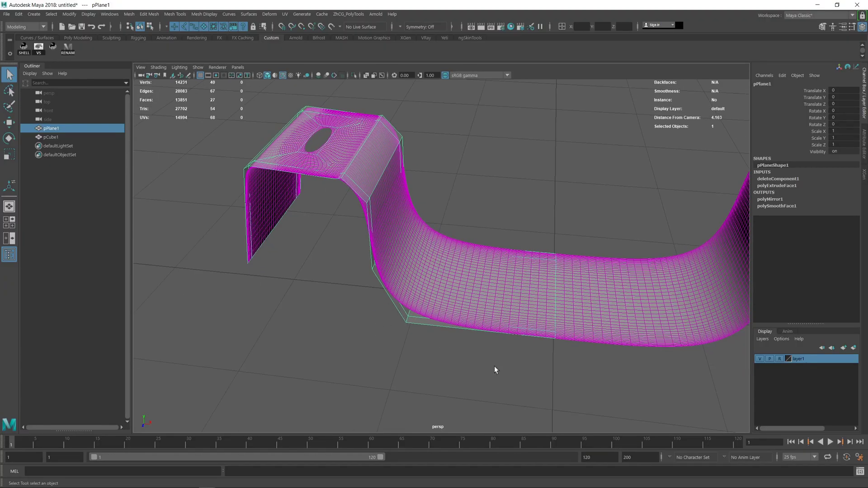
pyautogui.click(470, 368)
pyautogui.click(437, 314)
pyautogui.keyDown('alt'); pyautogui.moveTo(484, 291); pyautogui.dragTo(409, 251); pyautogui.keyUp('alt')
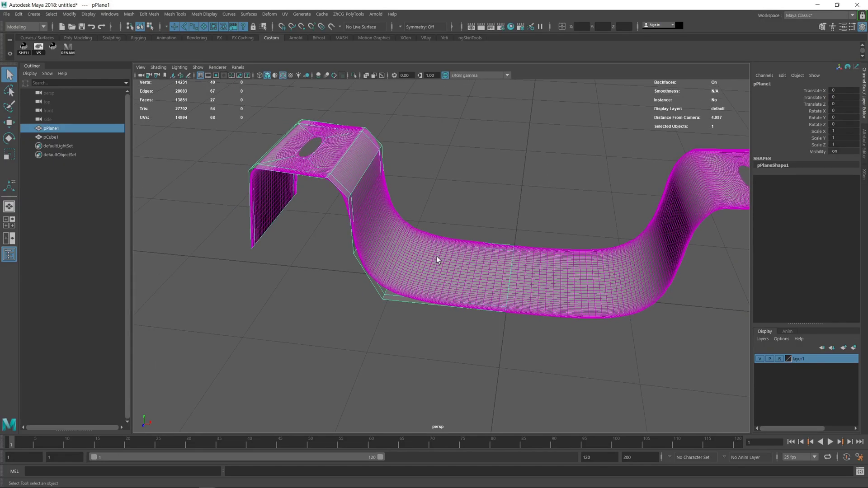
pyautogui.keyDown('alt'); pyautogui.moveTo(224, 183); pyautogui.dragTo(227, 180); pyautogui.keyUp('alt')
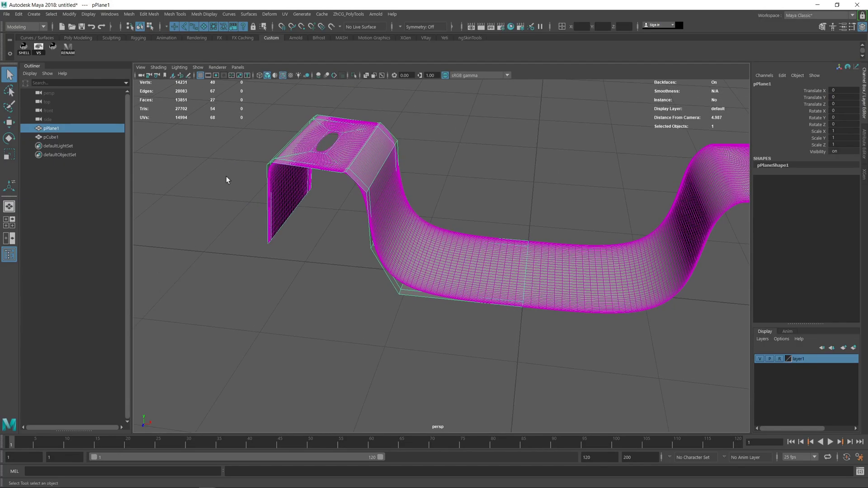
# Import the bust model february_A_0007.OBJ into the scene
pyautogui.click(7, 15)
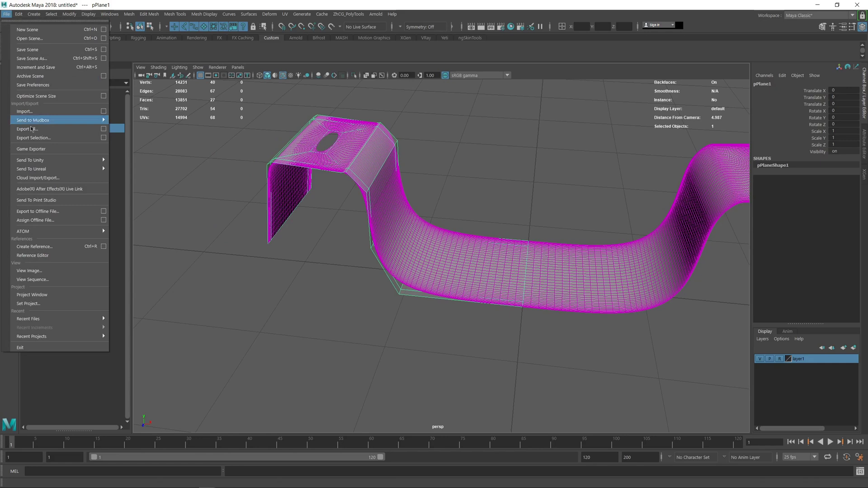
pyautogui.click(34, 111)
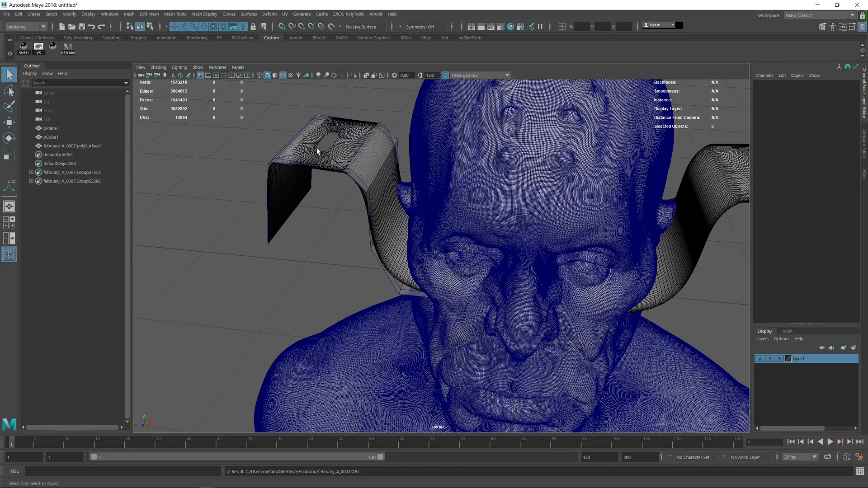
# Delete pPlane1 and pCube1 from the scene
pyautogui.click(317, 149)
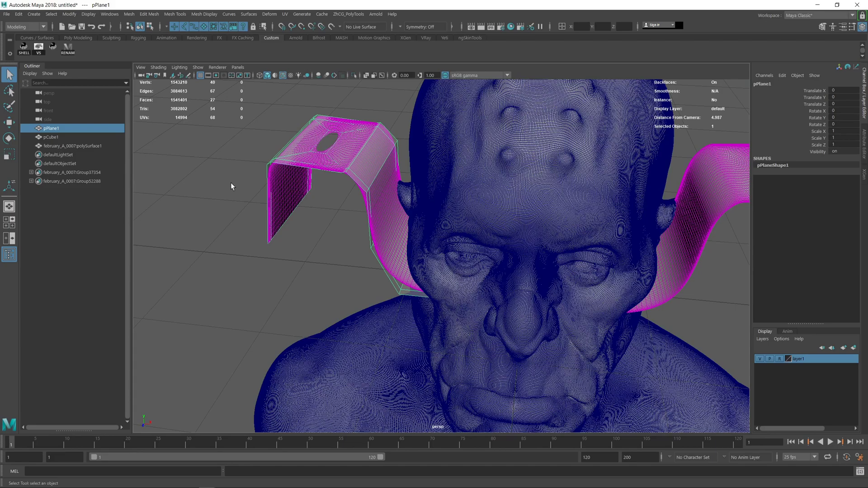
pyautogui.keyDown('shift'); pyautogui.click(50, 137); pyautogui.keyUp('shift')
pyautogui.press('Delete')
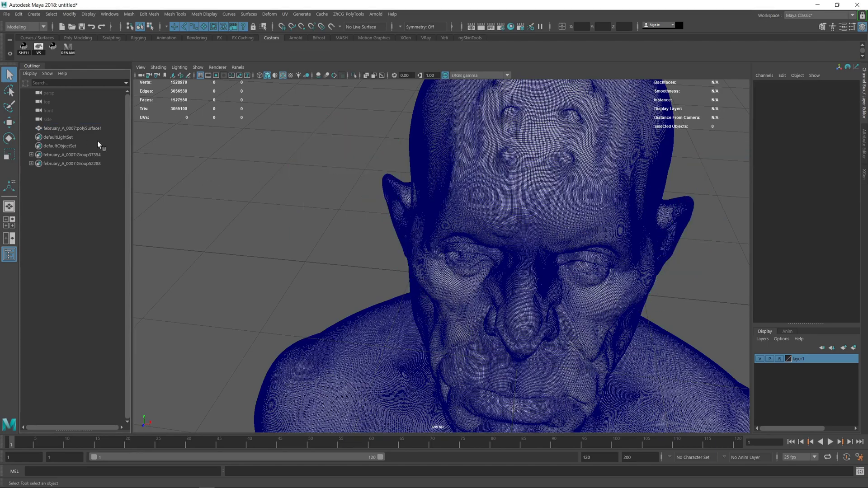
# Assign a new Blinn material to the february_A_0007:polySurface1 bust and select blinn1 for editing
pyautogui.click(86, 128)
pyautogui.rightClick(427, 165)
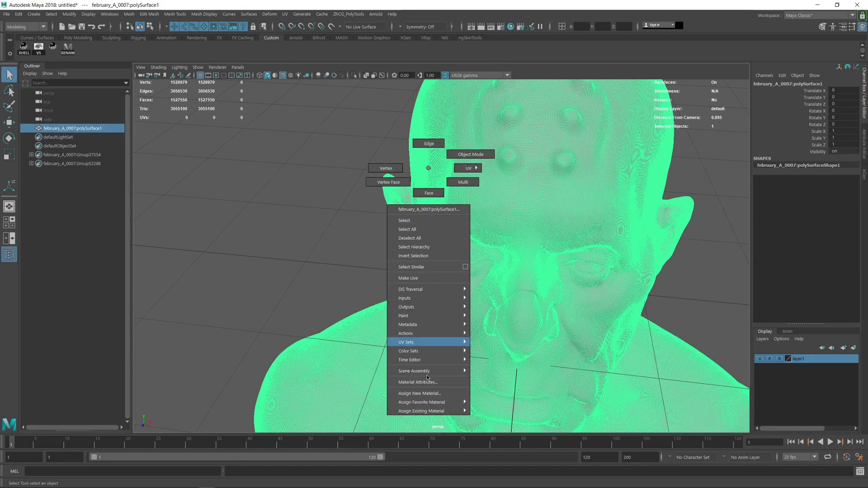
pyautogui.click(485, 403)
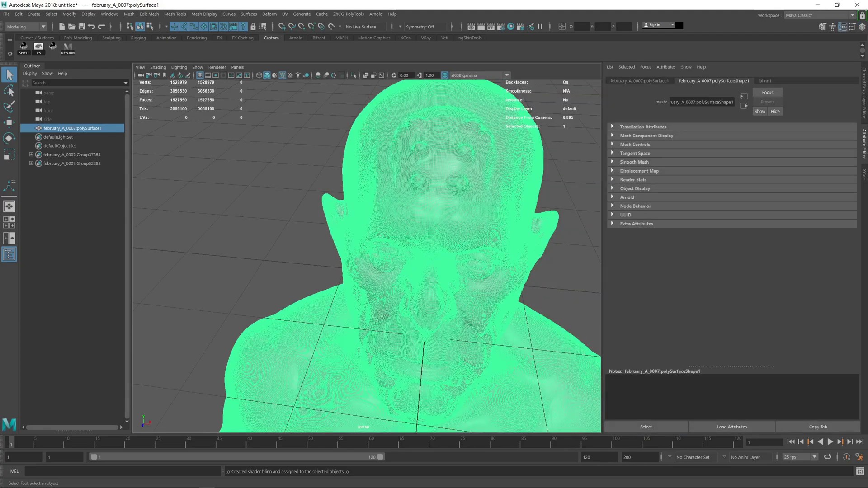
pyautogui.click(765, 80)
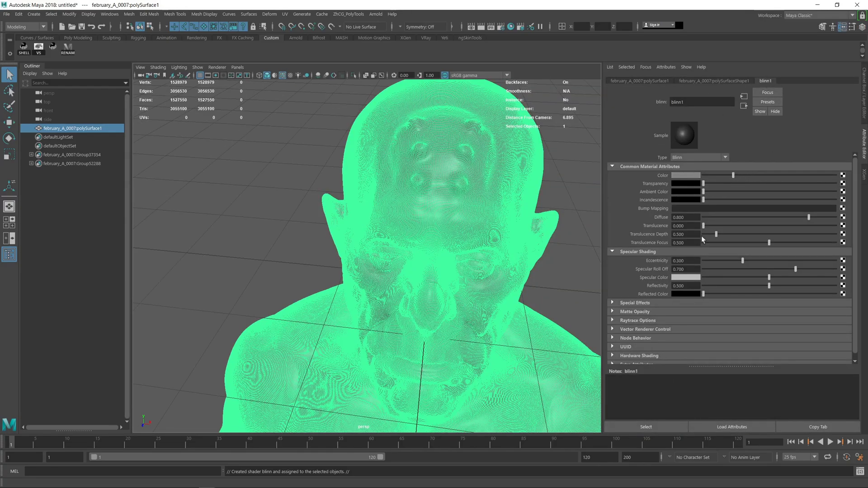
pyautogui.click(628, 427)
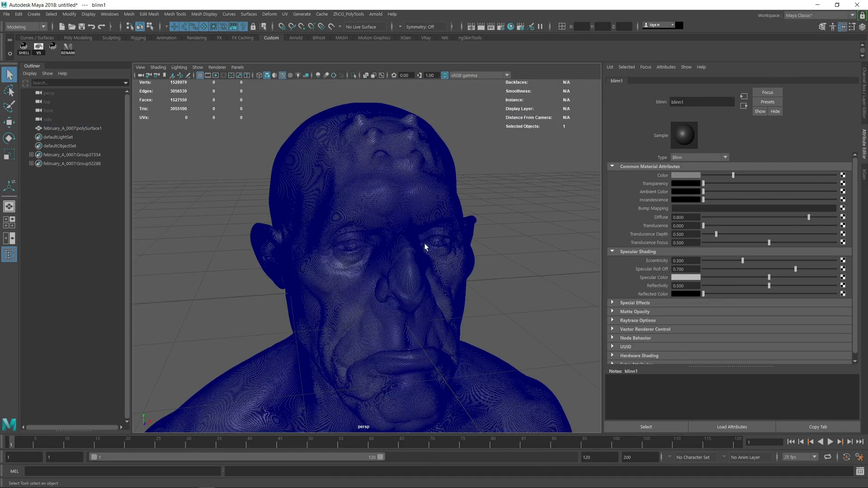
# Darken the blinn1 color slightly and raise its specular eccentricity to 0.573
pyautogui.moveTo(731, 175); pyautogui.dragTo(722, 178)
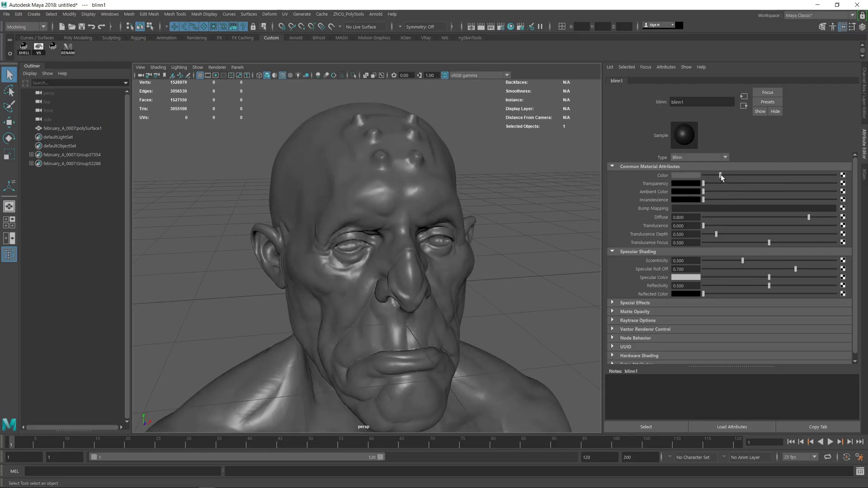
pyautogui.moveTo(743, 261); pyautogui.dragTo(777, 259)
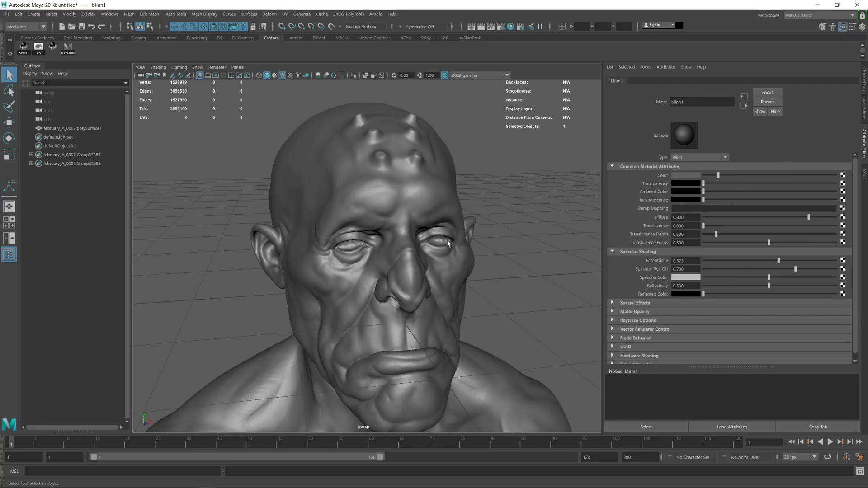
pyautogui.keyDown('alt'); pyautogui.moveTo(448, 244); pyautogui.dragTo(425, 180, button='right'); pyautogui.keyUp('alt')
pyautogui.keyDown('alt'); pyautogui.moveTo(425, 181); pyautogui.dragTo(399, 182); pyautogui.keyUp('alt')
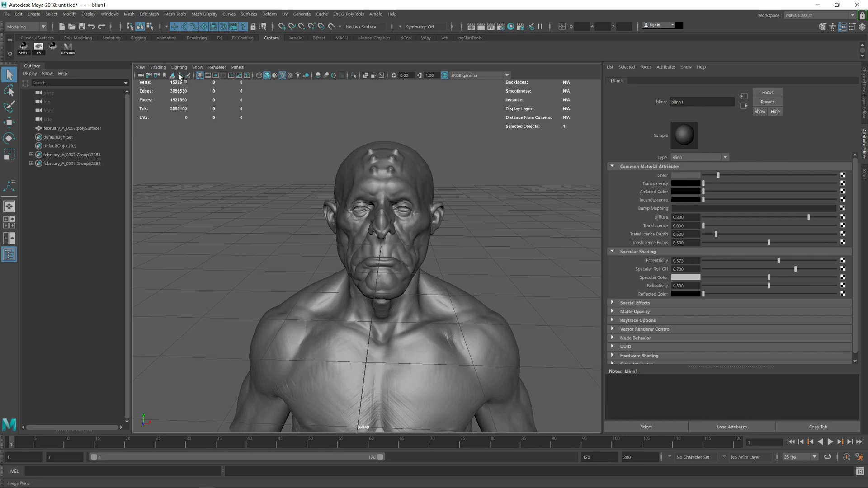
# Hide the grid in the perspective view and inspect the shaded bust from a three-quarter angle
pyautogui.click(200, 76)
pyautogui.keyDown('alt'); pyautogui.moveTo(280, 145); pyautogui.dragTo(240, 151); pyautogui.keyUp('alt')
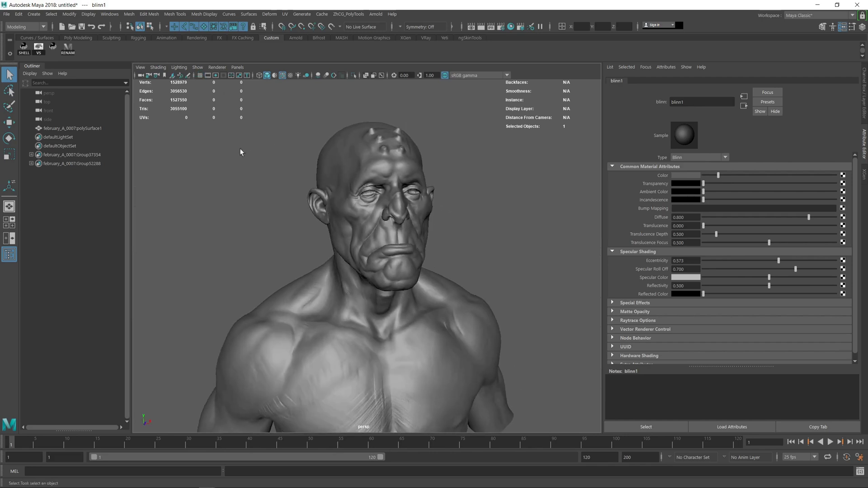
pyautogui.keyDown('alt'); pyautogui.moveTo(283, 185); pyautogui.dragTo(281, 188); pyautogui.keyUp('alt')
pyautogui.click(281, 188)
pyautogui.keyDown('alt'); pyautogui.moveTo(280, 188); pyautogui.dragTo(279, 159, button='middle'); pyautogui.keyUp('alt')
pyautogui.keyDown('alt'); pyautogui.moveTo(279, 158); pyautogui.dragTo(303, 218, button='right'); pyautogui.keyUp('alt')
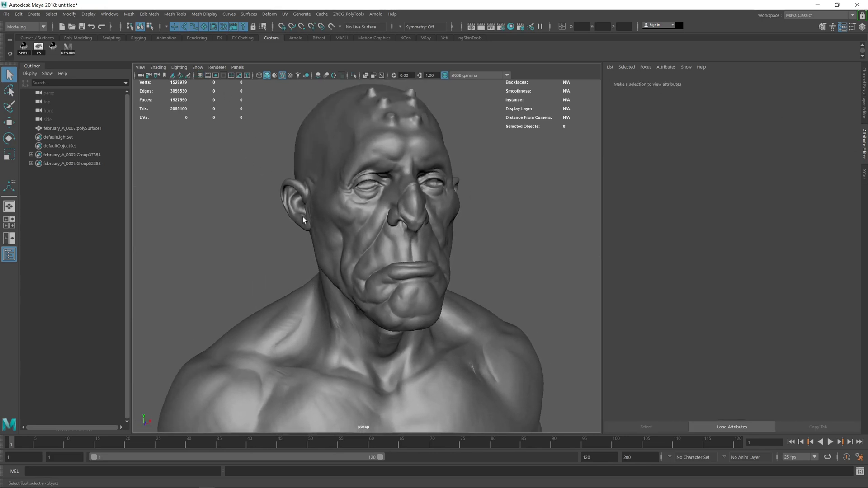
# Make the bust mesh a live surface and set up two side-by-side perspective views
pyautogui.click(335, 204)
pyautogui.click(331, 26)
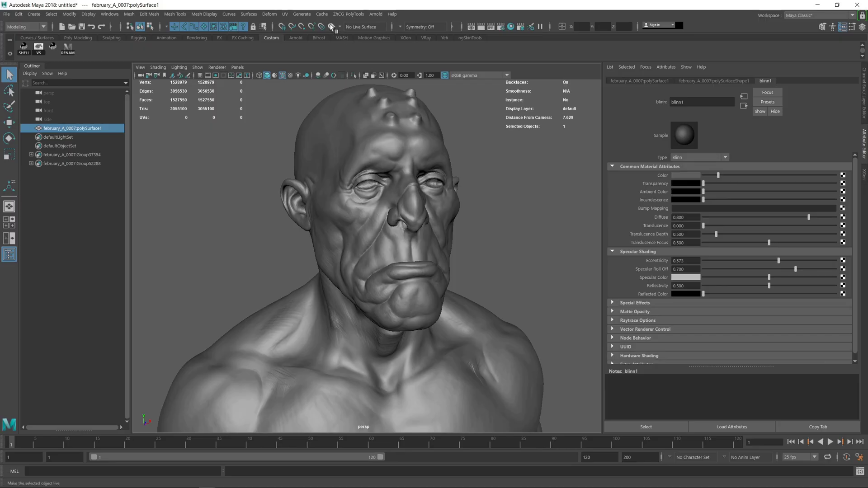
pyautogui.click(11, 240)
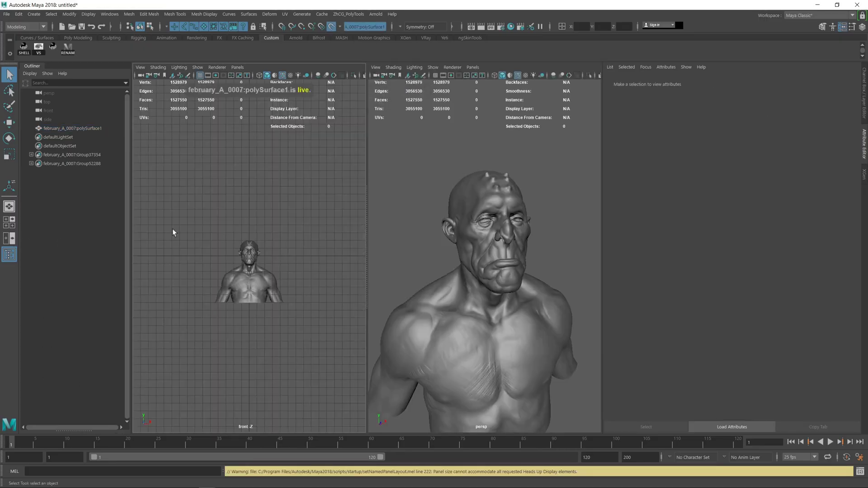
pyautogui.press('space')
pyautogui.moveTo(321, 221); pyautogui.dragTo(315, 174)
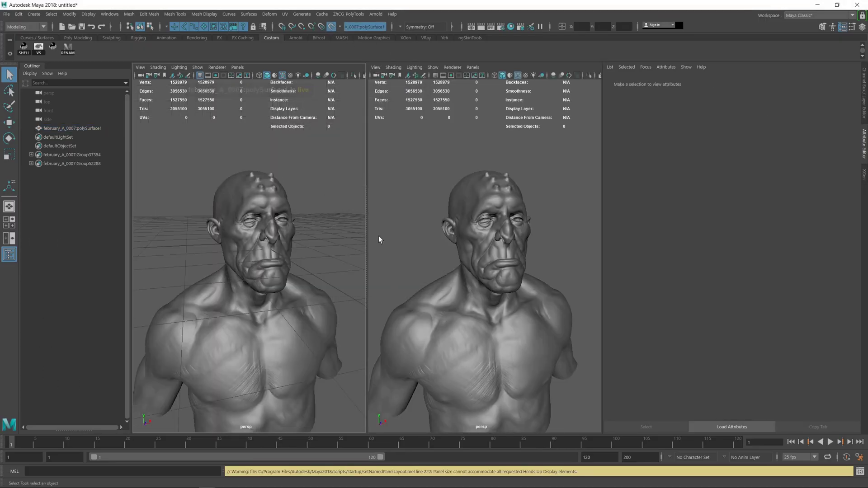
# Switch the two views to full-screen mode with the Outliner and Channel Box shown
pyautogui.hotkey('ctrl', 'space')
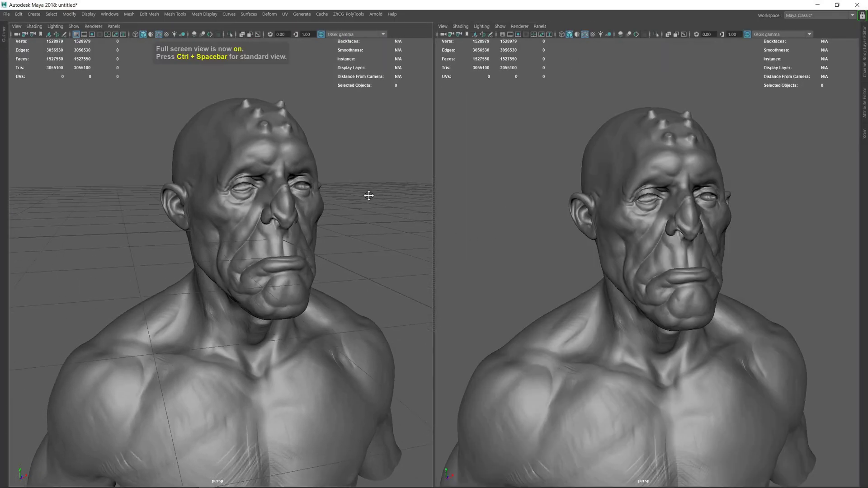
pyautogui.moveTo(346, 178); pyautogui.dragTo(344, 154)
pyautogui.keyDown('alt'); pyautogui.moveTo(282, 212); pyautogui.dragTo(264, 195, button='middle'); pyautogui.keyUp('alt')
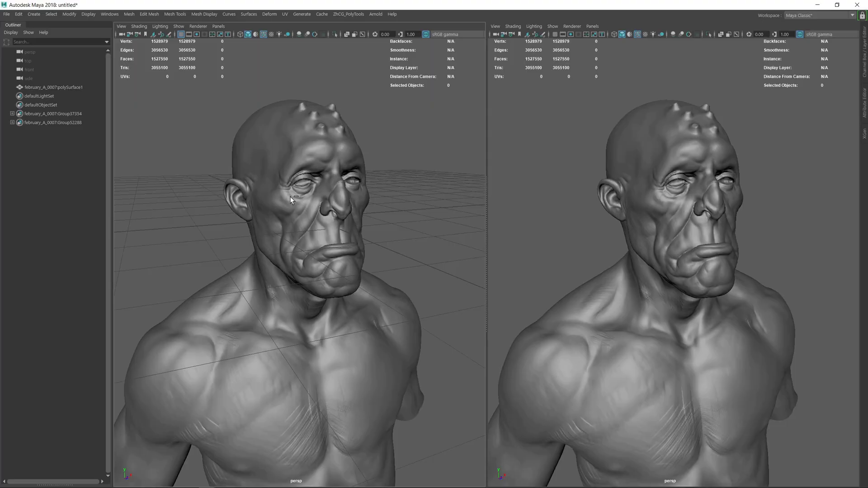
pyautogui.hotkey('ctrl', 'a')
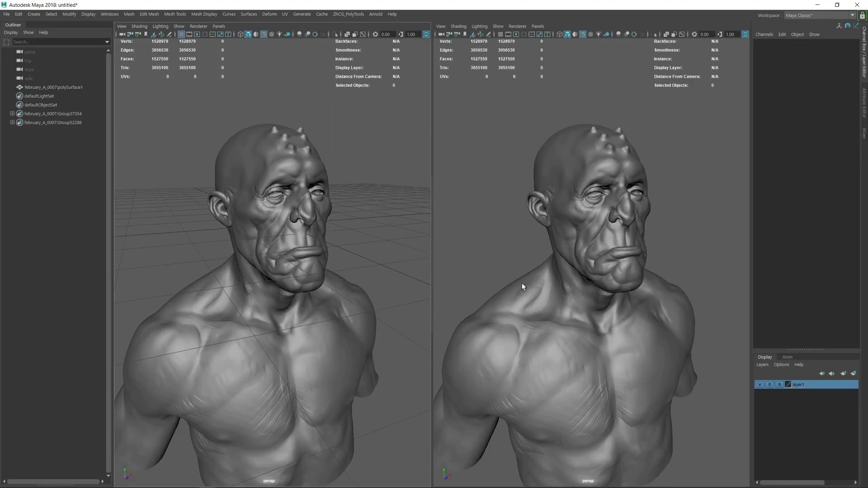
# Draw one quad with Quad Draw on the bust's cheek, just below the outer corner of the eye
pyautogui.keyDown('alt'); pyautogui.moveTo(275, 148); pyautogui.dragTo(337, 223, button='right'); pyautogui.keyUp('alt')
pyautogui.keyDown('alt'); pyautogui.moveTo(347, 162); pyautogui.dragTo(329, 172, button='middle'); pyautogui.keyUp('alt')
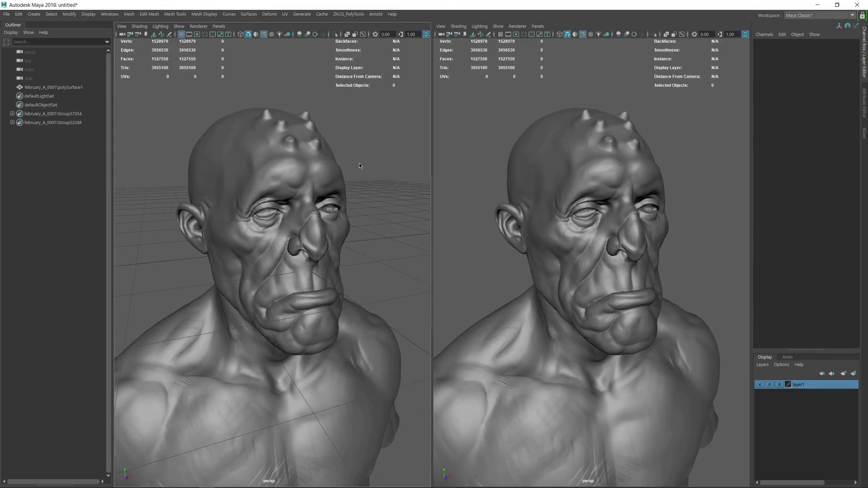
pyautogui.keyDown('shift'); pyautogui.moveTo(359, 163); pyautogui.dragTo(399, 182, button='right'); pyautogui.keyUp('shift')
pyautogui.keyDown('alt'); pyautogui.moveTo(262, 186); pyautogui.dragTo(288, 198, button='middle'); pyautogui.keyUp('alt')
pyautogui.keyDown('alt'); pyautogui.moveTo(288, 198); pyautogui.dragTo(340, 216, button='right'); pyautogui.keyUp('alt')
pyautogui.keyDown('alt'); pyautogui.moveTo(355, 194); pyautogui.dragTo(340, 195, button='middle'); pyautogui.keyUp('alt')
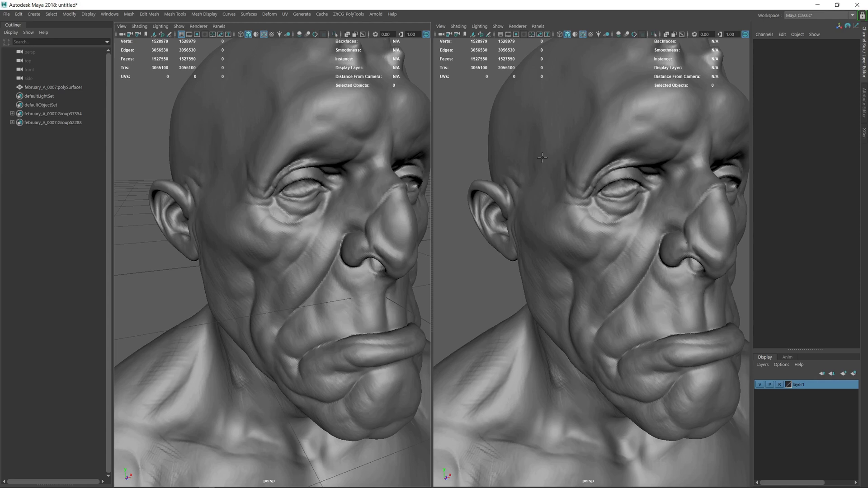
pyautogui.keyDown('alt'); pyautogui.moveTo(303, 243); pyautogui.dragTo(308, 225); pyautogui.keyUp('alt')
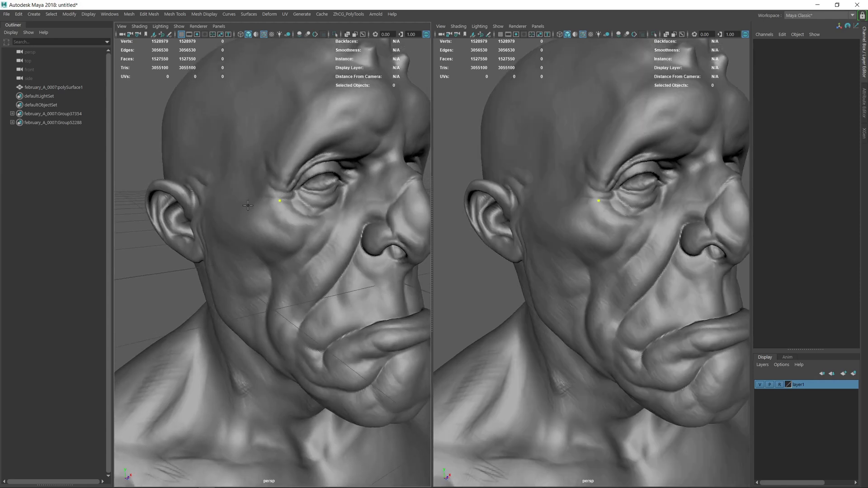
pyautogui.keyDown('shift'); pyautogui.click(302, 231); pyautogui.keyUp('shift')
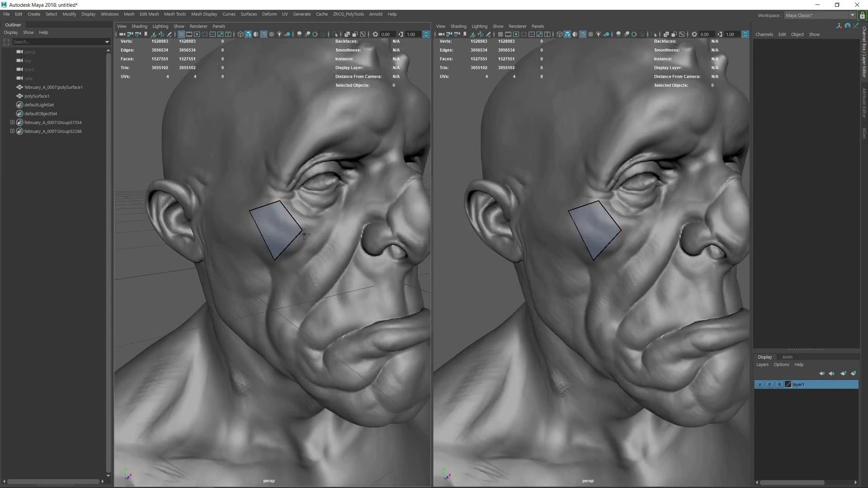
# Extend the cheek quad with a second face toward the nose and exit Quad Draw
pyautogui.moveTo(278, 240)
pyautogui.keyDown('alt'); pyautogui.mouseDown()
pyautogui.moveTo(285, 221)
pyautogui.moveTo(285, 245)
pyautogui.mouseUp(); pyautogui.keyUp('alt')
pyautogui.moveTo(304, 217)
pyautogui.mouseDown()
pyautogui.moveTo(305, 210)
pyautogui.moveTo(277, 215)
pyautogui.moveTo(290, 231)
pyautogui.moveTo(309, 231)
pyautogui.moveTo(298, 252)
pyautogui.mouseUp()
pyautogui.press('q')
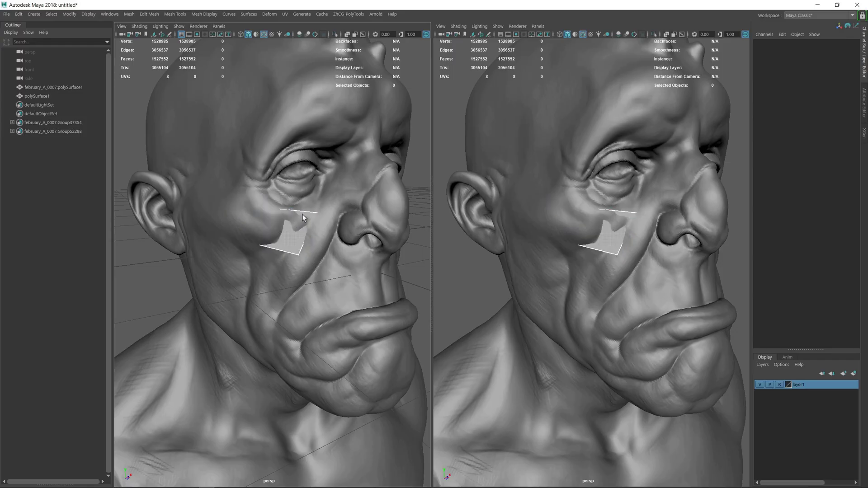
pyautogui.press('q')
# Return the drawn cheek mesh to object mode and create a polygon cube as the linked mesh's container
pyautogui.keyDown('alt'); pyautogui.moveTo(299, 213); pyautogui.dragTo(228, 195); pyautogui.keyUp('alt')
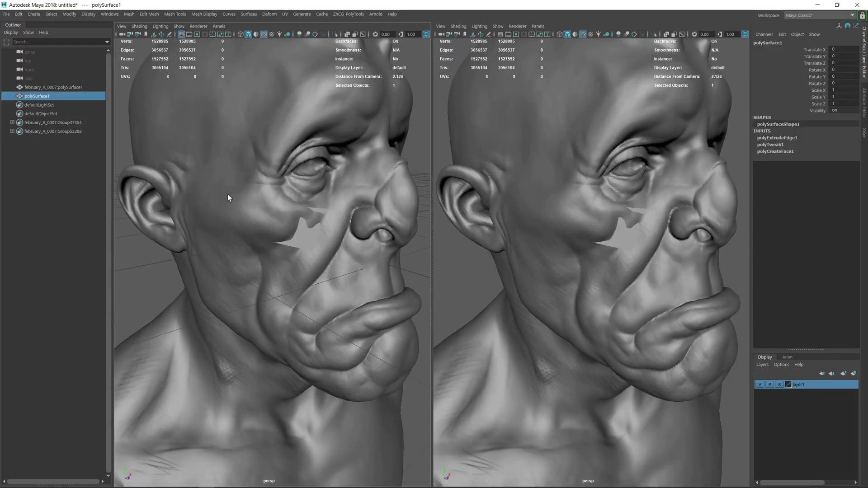
pyautogui.click(163, 261)
pyautogui.keyDown('alt'); pyautogui.moveTo(194, 254); pyautogui.dragTo(147, 259); pyautogui.keyUp('alt')
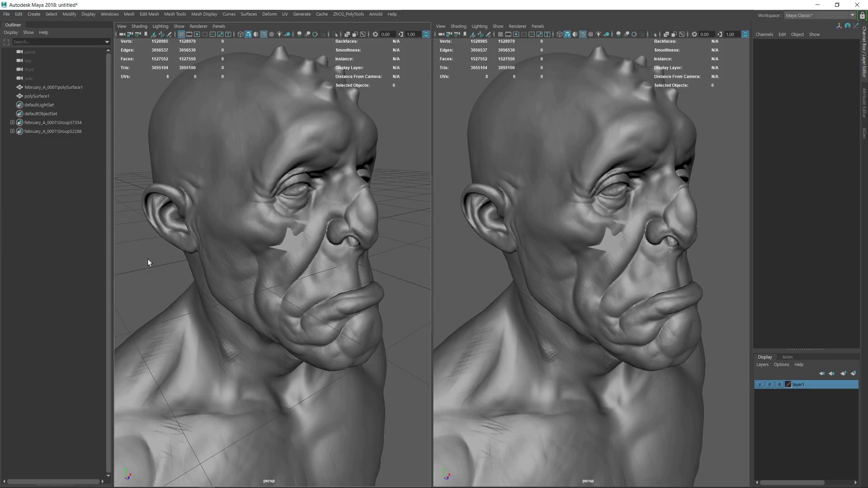
pyautogui.keyDown('shift'); pyautogui.moveTo(148, 261); pyautogui.dragTo(145, 285, button='right'); pyautogui.keyUp('shift')
pyautogui.keyDown('alt'); pyautogui.moveTo(165, 170); pyautogui.dragTo(246, 216); pyautogui.keyUp('alt')
pyautogui.moveTo(356, 188); pyautogui.dragTo(318, 167)
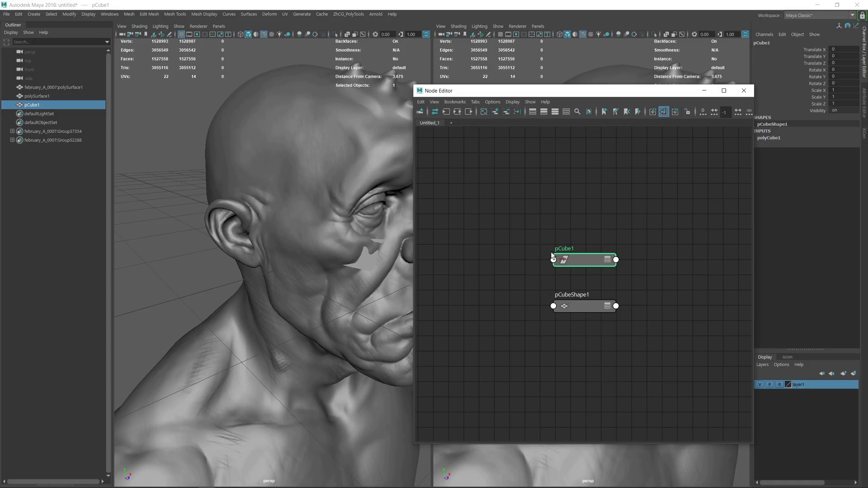
# Graph pCube1 and polySurface1 together in the Node Editor and delete their construction history
pyautogui.click(560, 299)
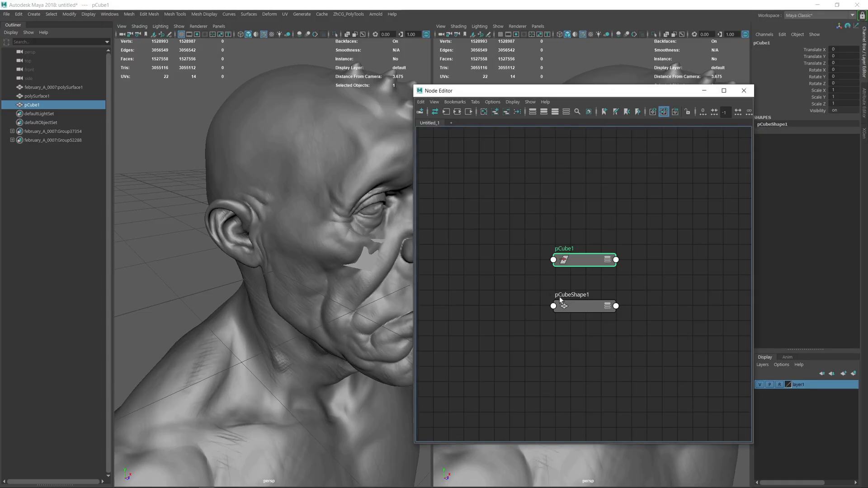
pyautogui.click(31, 105)
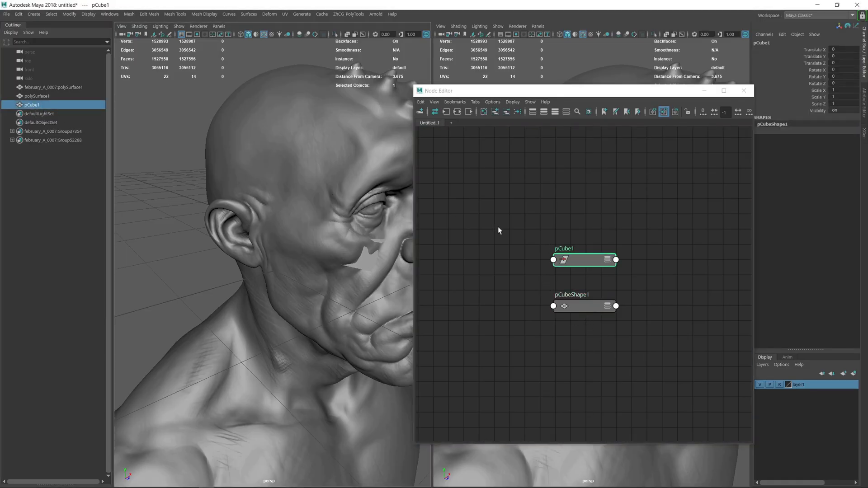
pyautogui.moveTo(46, 95); pyautogui.dragTo(45, 105)
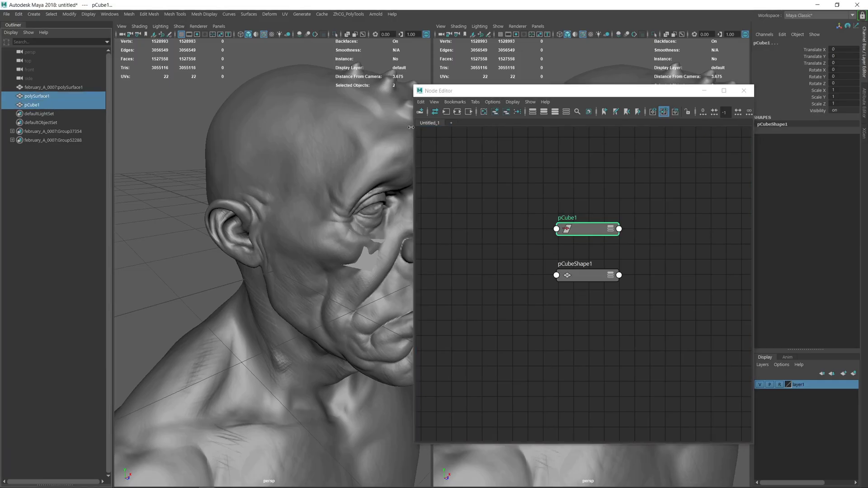
pyautogui.click(457, 111)
pyautogui.hotkey('alt', 'shift', 'd')
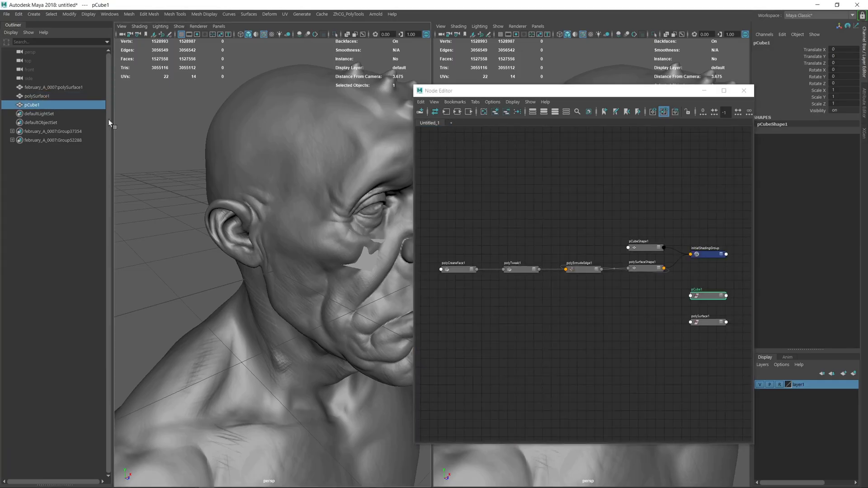
pyautogui.keyDown('ctrl'); pyautogui.click(34, 96); pyautogui.keyUp('ctrl')
pyautogui.press('a')
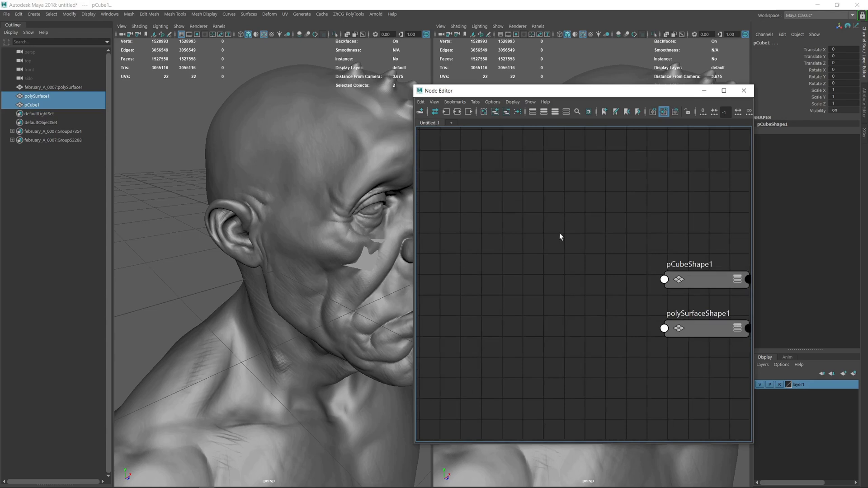
# Place polySurfaceShape1 before pCubeShape1 in the graph and remove the shading group and transform nodes from it
pyautogui.moveTo(551, 250); pyautogui.dragTo(455, 203)
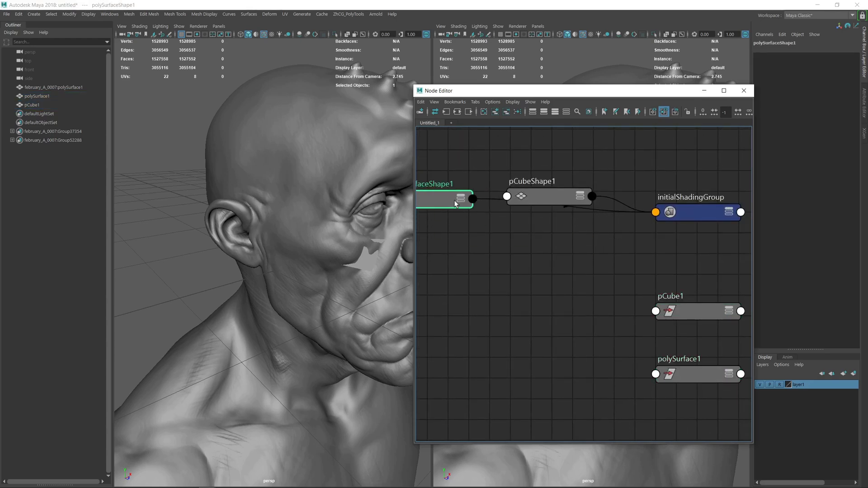
pyautogui.moveTo(714, 384); pyautogui.dragTo(714, 386)
pyautogui.press('-')
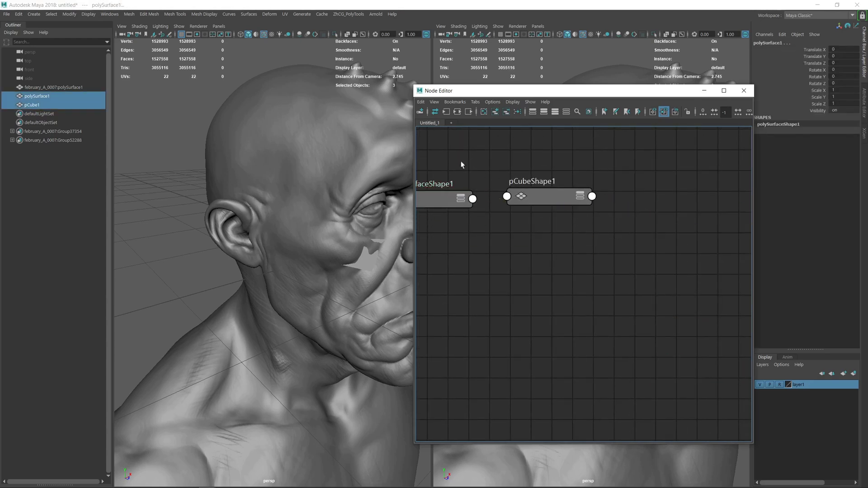
# Expand all attributes of both shape nodes and connect polySurfaceShape1's Out Mesh to pCubeShape1's In Mesh
pyautogui.moveTo(460, 161); pyautogui.dragTo(544, 235)
pyautogui.press('3')
pyautogui.keyDown('alt'); pyautogui.moveTo(669, 392); pyautogui.dragTo(698, 312, button='middle'); pyautogui.keyUp('alt')
pyautogui.click(698, 313)
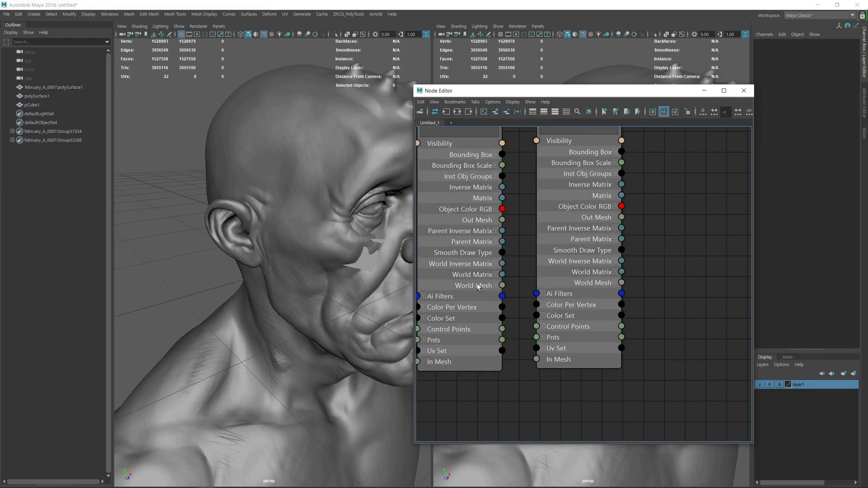
pyautogui.keyDown('alt'); pyautogui.moveTo(492, 272); pyautogui.dragTo(508, 298, button='middle'); pyautogui.keyUp('alt')
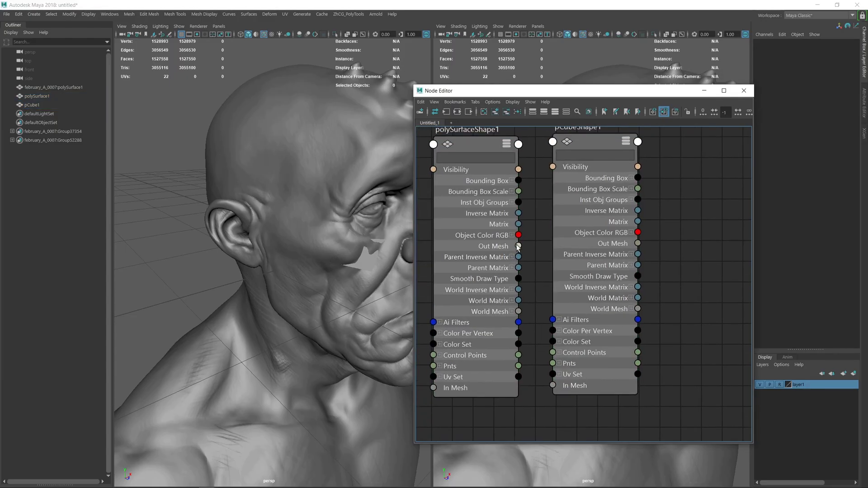
pyautogui.moveTo(518, 245); pyautogui.dragTo(553, 386)
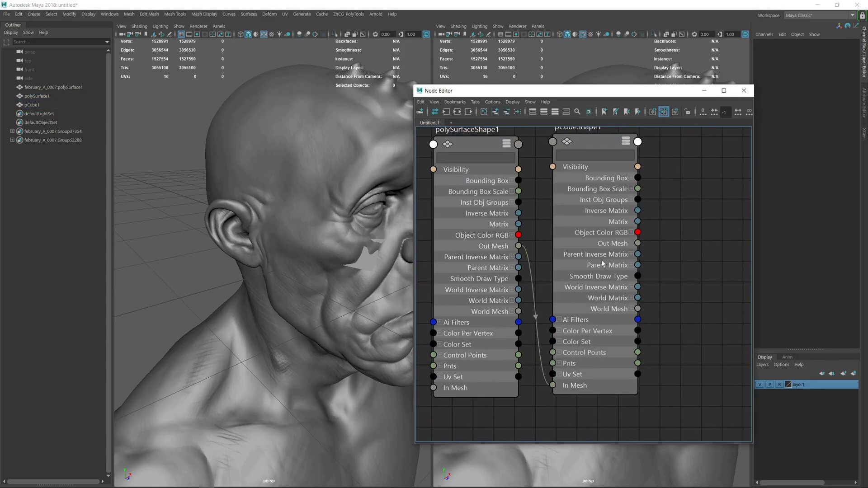
# Close the Node Editor and isolate the linked mesh pCube1 in the second perspective viewport
pyautogui.click(749, 92)
pyautogui.click(31, 104)
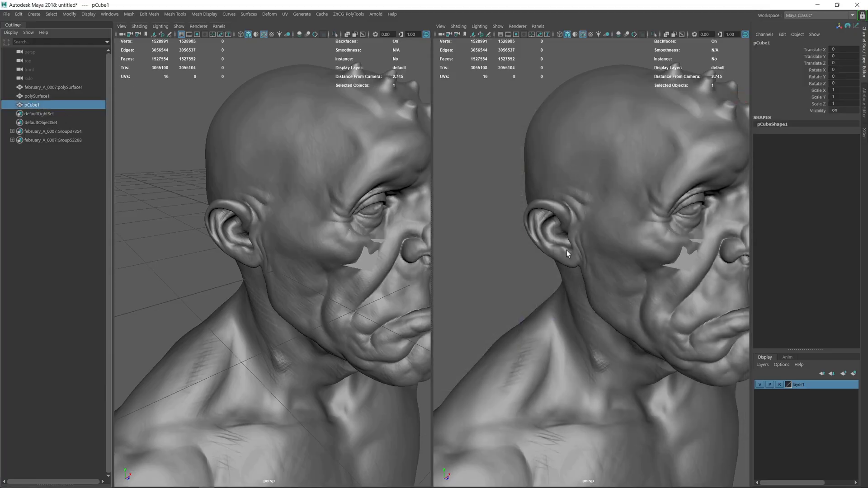
pyautogui.keyDown('alt'); pyautogui.moveTo(619, 214); pyautogui.dragTo(609, 214); pyautogui.keyUp('alt')
pyautogui.hotkey('ctrl', '1')
pyautogui.keyDown('alt'); pyautogui.moveTo(653, 231); pyautogui.dragTo(581, 232, button='middle'); pyautogui.keyUp('alt')
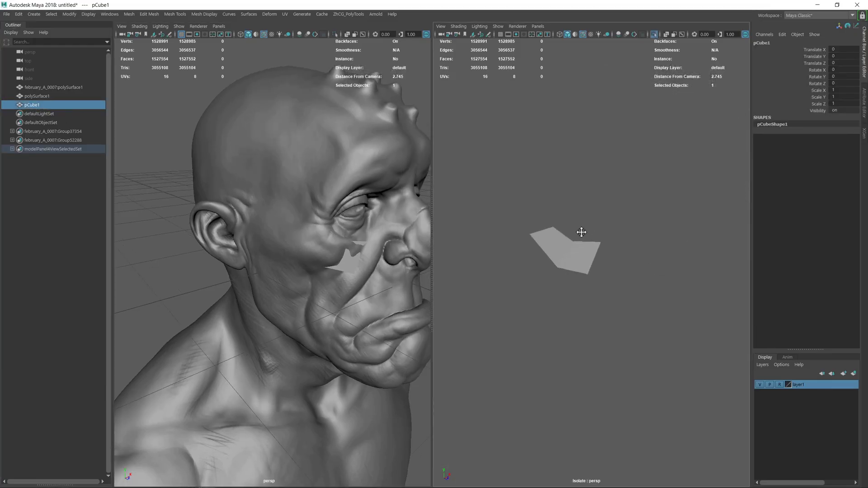
pyautogui.keyDown('alt'); pyautogui.moveTo(581, 232); pyautogui.dragTo(604, 243, button='right'); pyautogui.keyUp('alt')
pyautogui.keyDown('alt'); pyautogui.moveTo(602, 208); pyautogui.dragTo(607, 247); pyautogui.keyUp('alt')
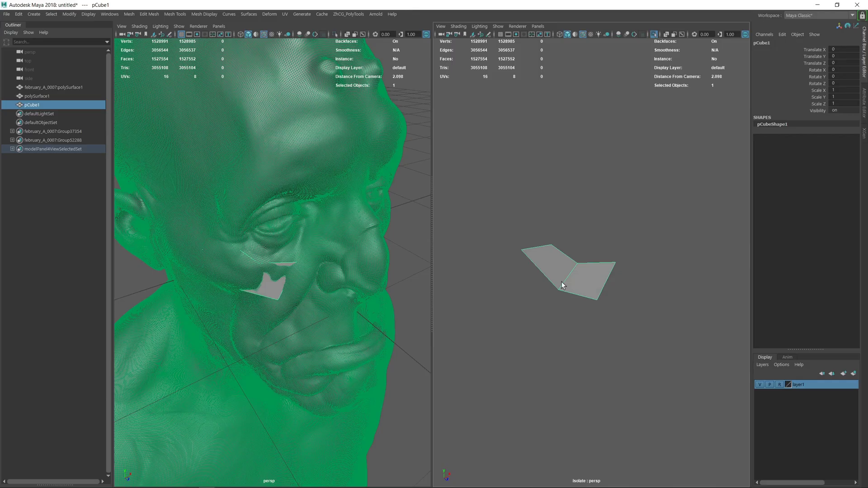
# Smooth the pCube1 mesh with Divisions set to 3
pyautogui.keyDown('shift'); pyautogui.moveTo(561, 281); pyautogui.dragTo(561, 306, button='right'); pyautogui.keyUp('shift')
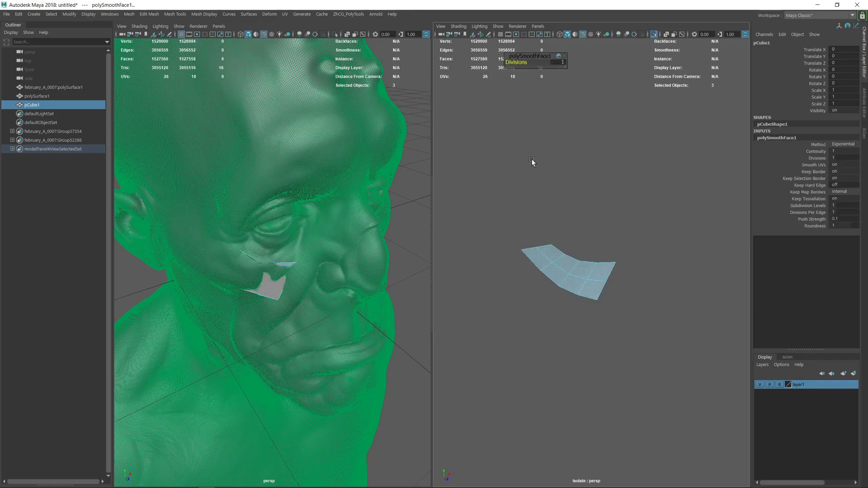
pyautogui.moveTo(520, 60); pyautogui.dragTo(524, 60)
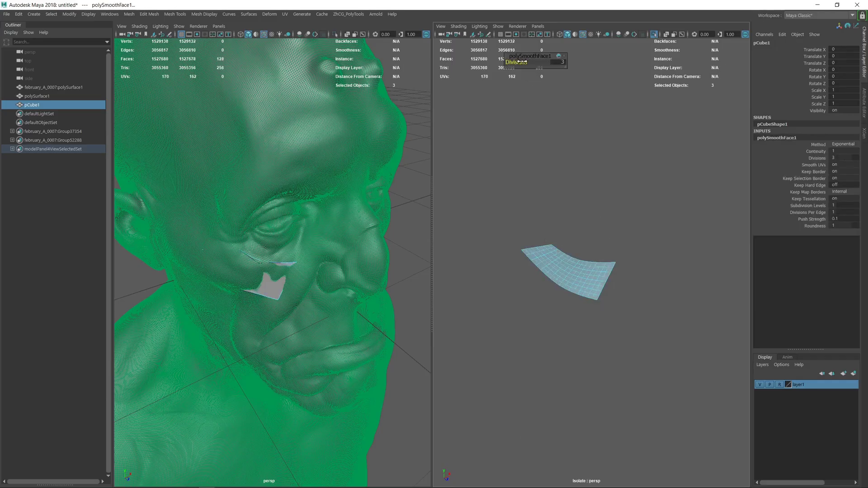
pyautogui.press('q')
pyautogui.click(576, 148)
pyautogui.keyDown('alt'); pyautogui.moveTo(528, 234); pyautogui.dragTo(520, 207); pyautogui.keyUp('alt')
pyautogui.keyDown('alt'); pyautogui.moveTo(529, 217); pyautogui.dragTo(564, 227, button='right'); pyautogui.keyUp('alt')
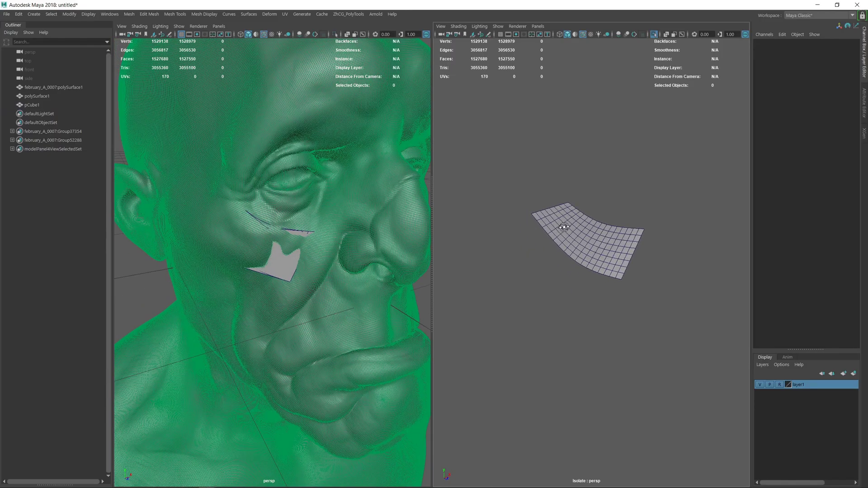
# Isolate the bust together with polySurface1 in the drawing viewport, leaving pCube1 out
pyautogui.click(283, 221)
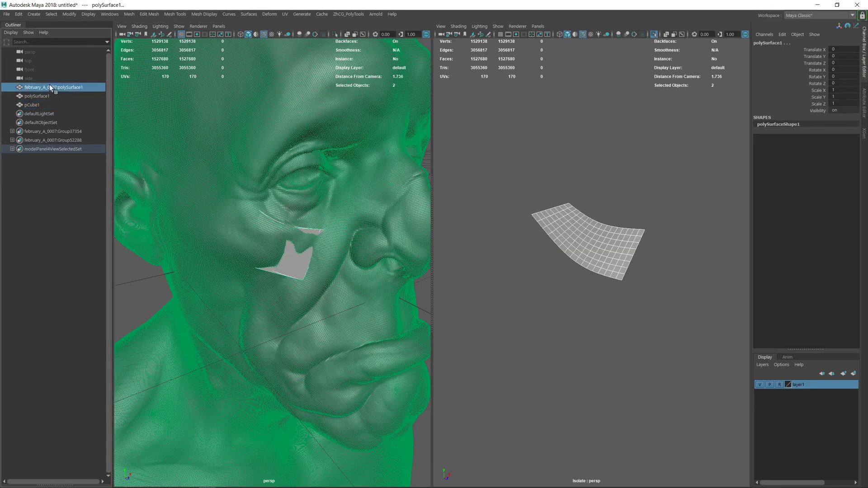
pyautogui.moveTo(50, 87); pyautogui.dragTo(31, 106, button='middle')
pyautogui.hotkey('ctrl', '1')
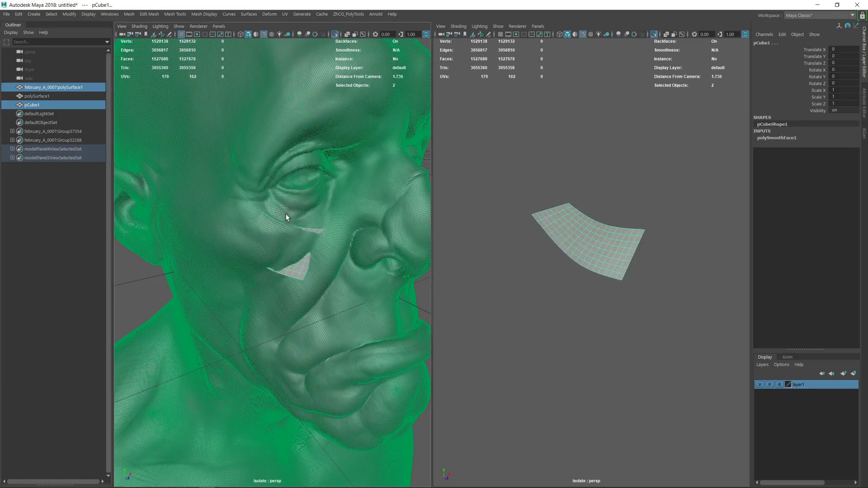
pyautogui.keyDown('alt'); pyautogui.moveTo(297, 214); pyautogui.dragTo(295, 203, button='middle'); pyautogui.keyUp('alt')
pyautogui.moveTo(38, 89); pyautogui.dragTo(45, 94)
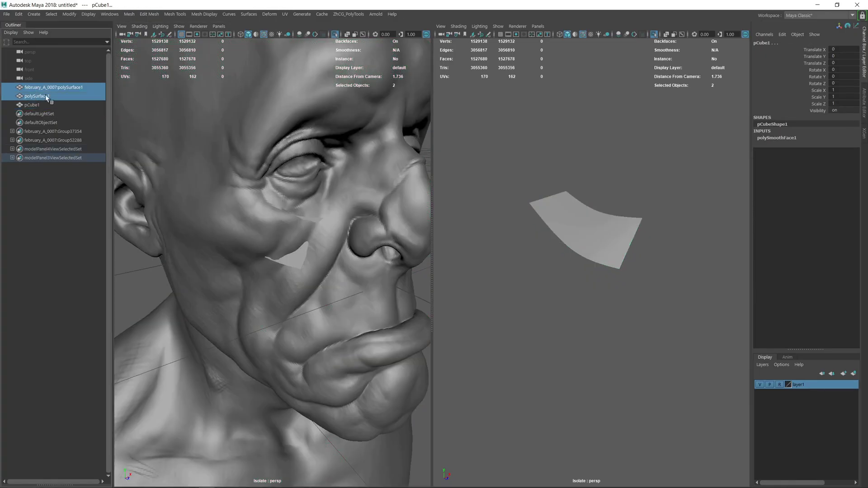
pyautogui.hotkey('ctrl', '1')
pyautogui.hotkey('ctrl', '1')
pyautogui.click(36, 96)
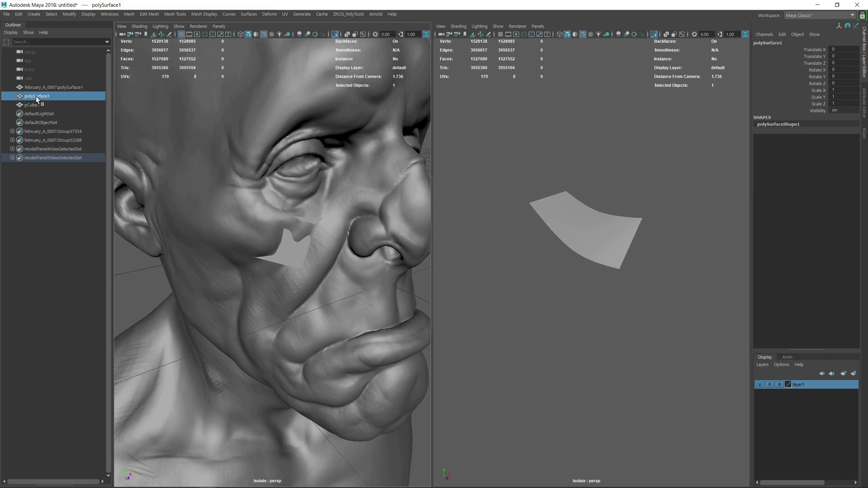
# Use Quad Draw on polySurface1 to move the two vertices nearest the nose, reshaping that cheek quad
pyautogui.press('y')
pyautogui.keyDown('alt'); pyautogui.moveTo(295, 213); pyautogui.dragTo(296, 208, button='middle'); pyautogui.keyUp('alt')
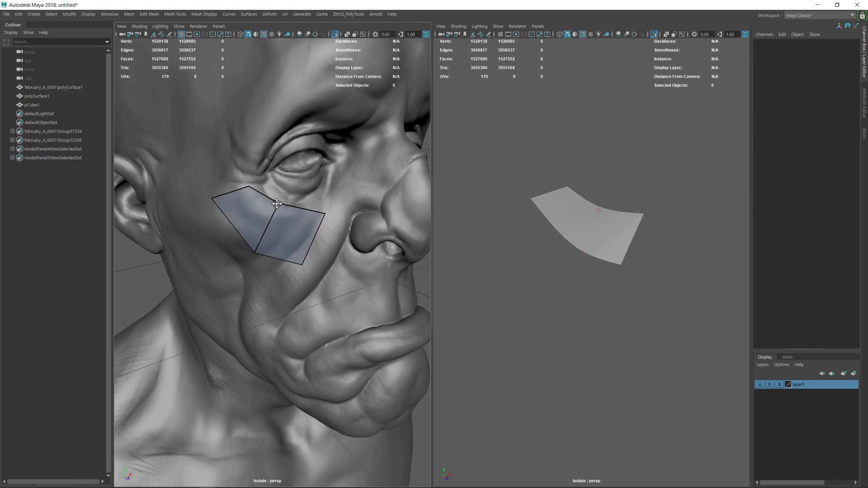
pyautogui.moveTo(322, 216); pyautogui.dragTo(315, 212)
pyautogui.moveTo(304, 264); pyautogui.dragTo(303, 250)
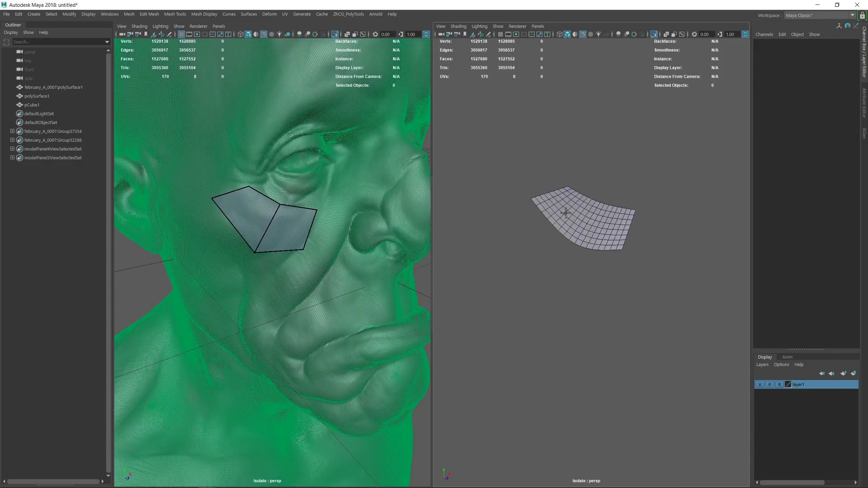
pyautogui.keyDown('alt'); pyautogui.moveTo(566, 213); pyautogui.dragTo(564, 210, button='middle'); pyautogui.keyUp('alt')
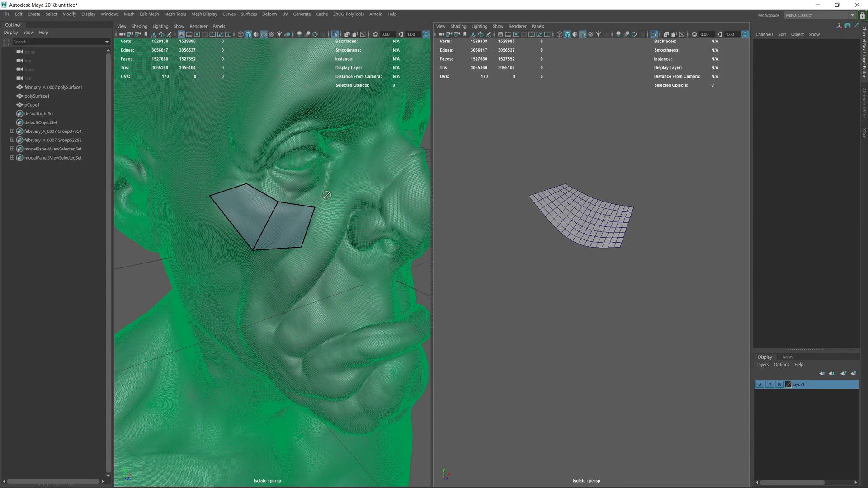
pyautogui.keyDown('alt'); pyautogui.moveTo(282, 197); pyautogui.dragTo(288, 193, button='middle'); pyautogui.keyUp('alt')
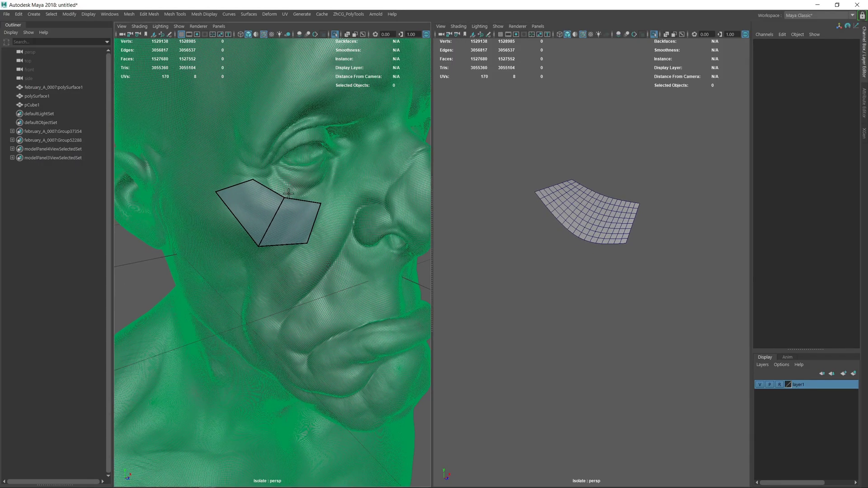
pyautogui.keyDown('alt'); pyautogui.moveTo(288, 193); pyautogui.dragTo(281, 188); pyautogui.keyUp('alt')
# Shrink-wrap pCube1 onto february_A_0007:polySurface1 using Vertex Normals projection with Bidirectional enabled
pyautogui.press('q')
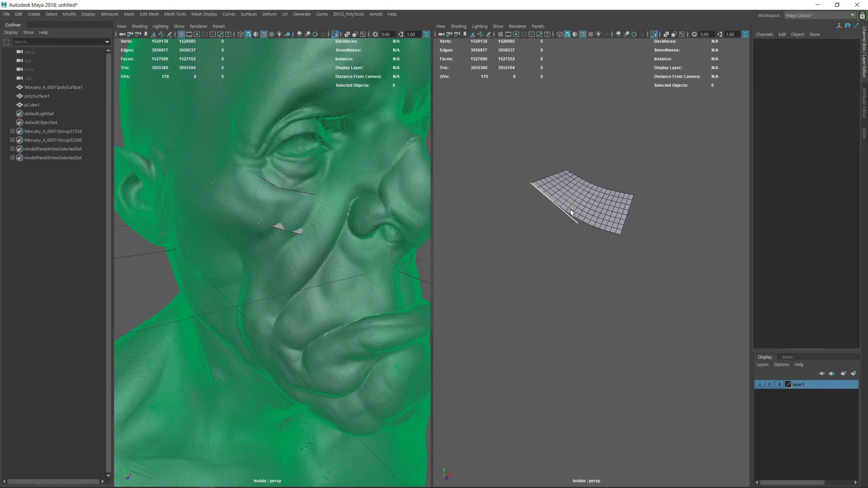
pyautogui.click(571, 207)
pyautogui.click(589, 212)
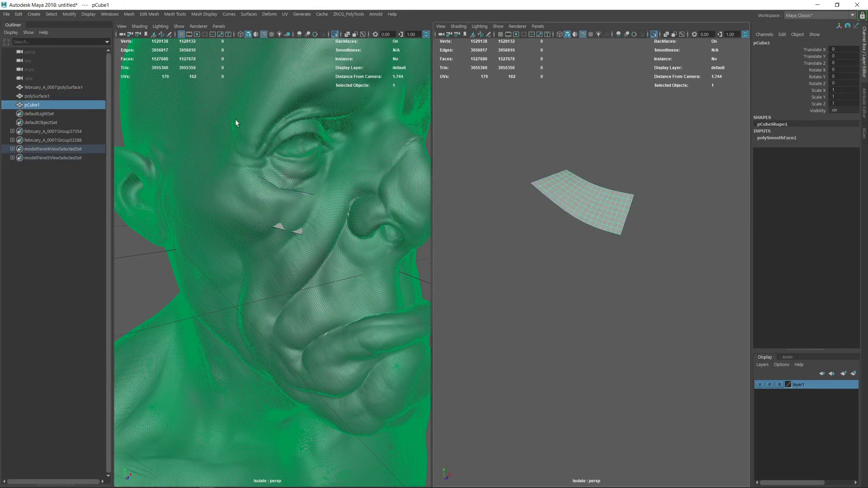
pyautogui.keyDown('ctrl'); pyautogui.click(60, 87); pyautogui.keyUp('ctrl')
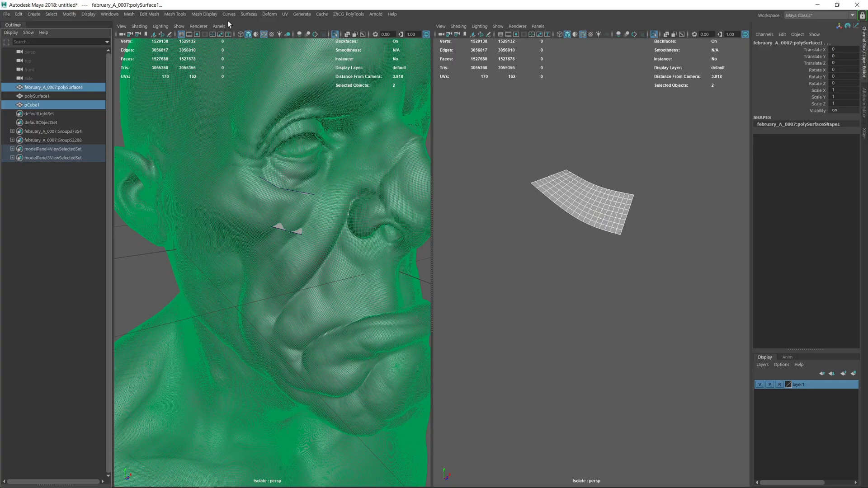
pyautogui.click(270, 14)
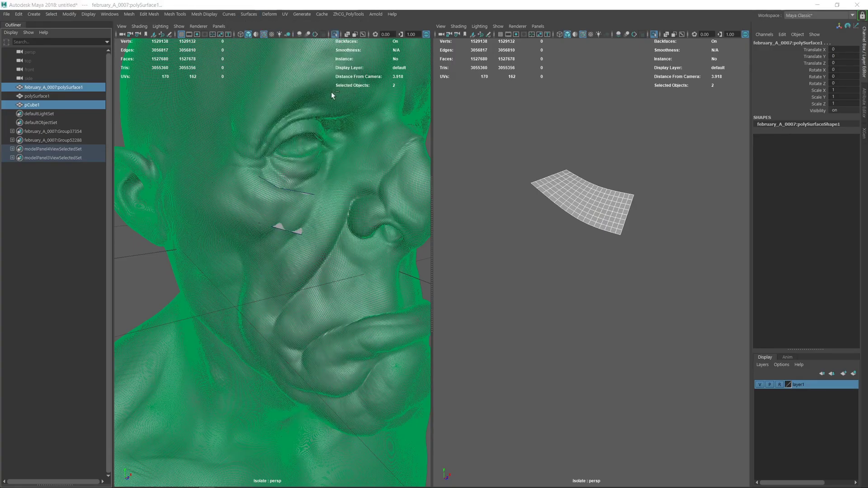
pyautogui.click(355, 97)
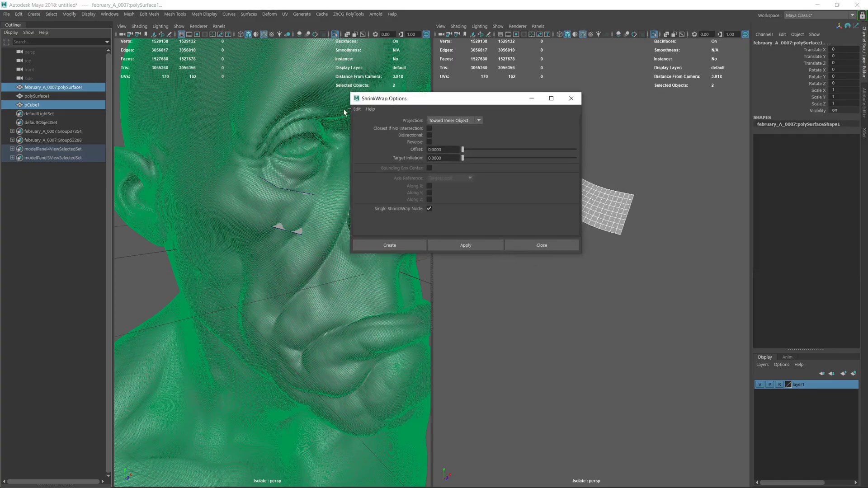
pyautogui.click(443, 121)
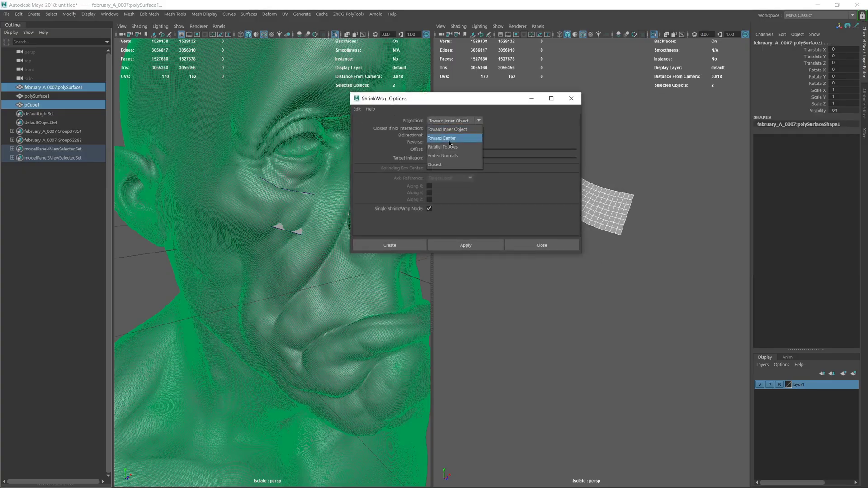
pyautogui.click(442, 155)
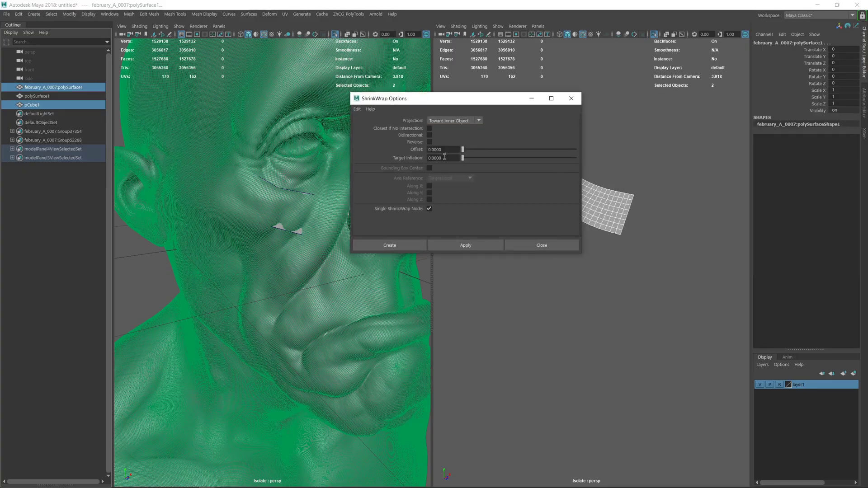
pyautogui.click(429, 135)
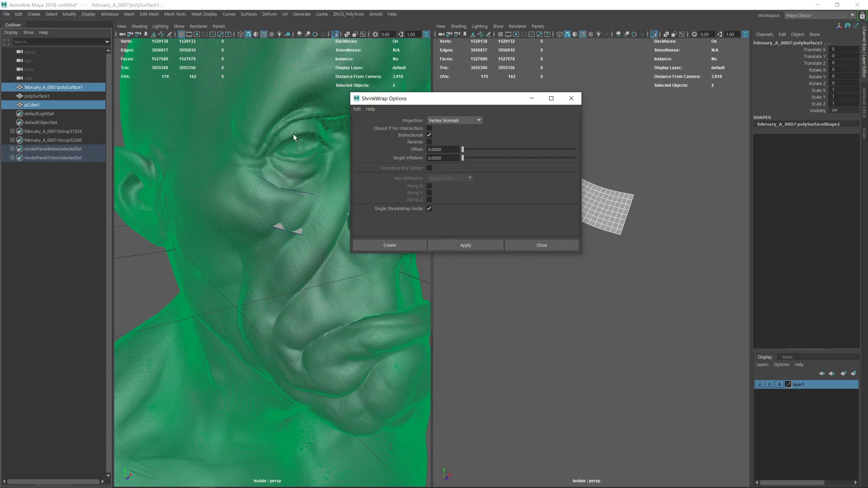
pyautogui.click(475, 244)
pyautogui.click(542, 245)
# Isolate the bust with polySurface1 in the drawing viewport again, and pCube1 alone in the second viewport
pyautogui.keyDown('alt'); pyautogui.moveTo(593, 232); pyautogui.dragTo(580, 220); pyautogui.keyUp('alt')
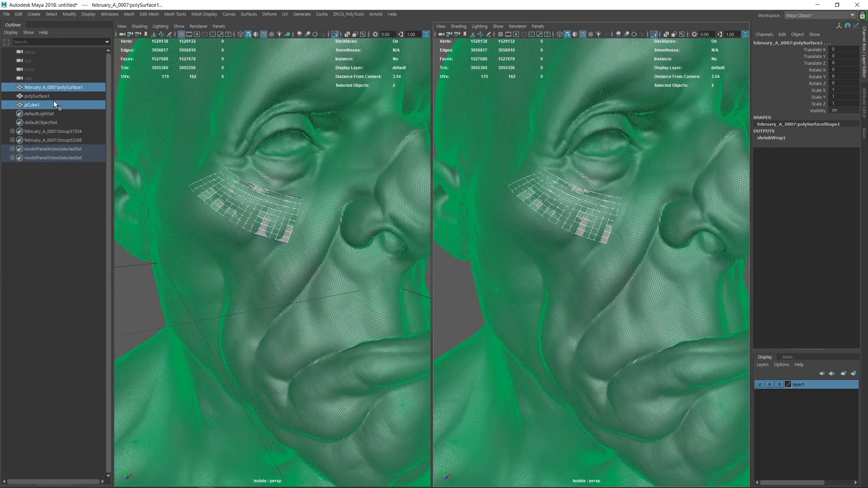
pyautogui.moveTo(46, 97); pyautogui.dragTo(39, 86)
pyautogui.hotkey('ctrl', '1')
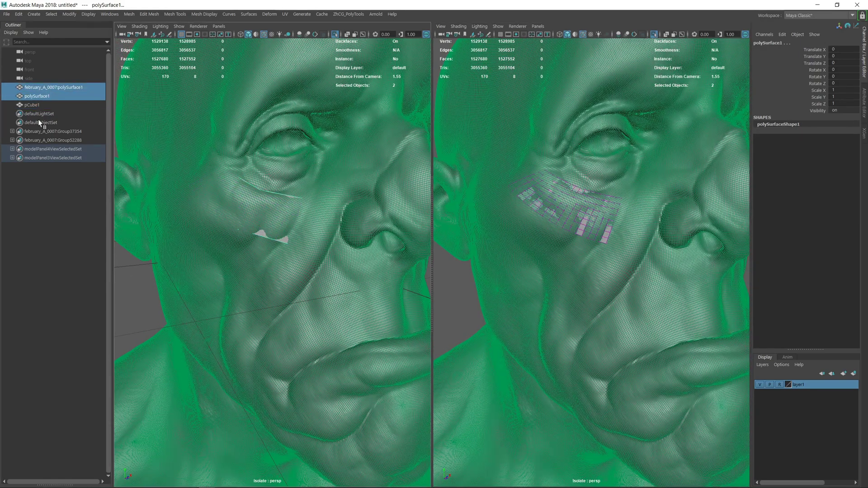
pyautogui.click(33, 104)
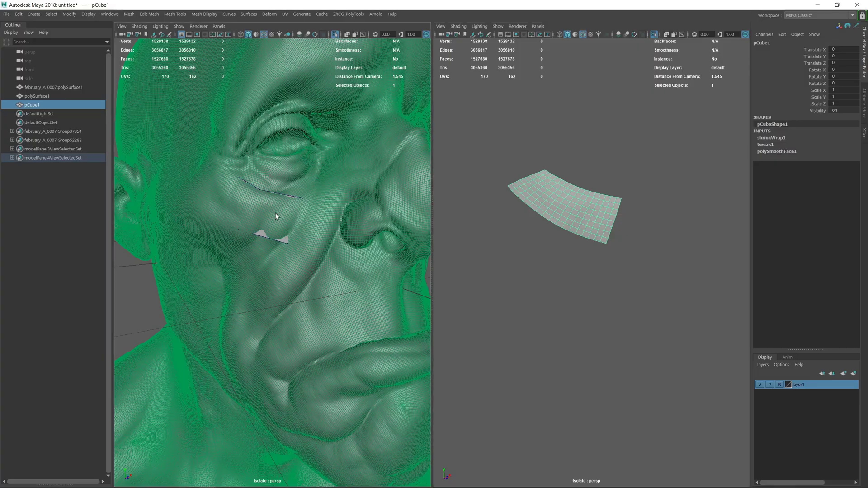
# Extend the upper edge of polySurface1's outer cheek quad toward the eye with Quad Draw
pyautogui.click(274, 213)
pyautogui.hotkey('ctrl', 'shift', 'q')
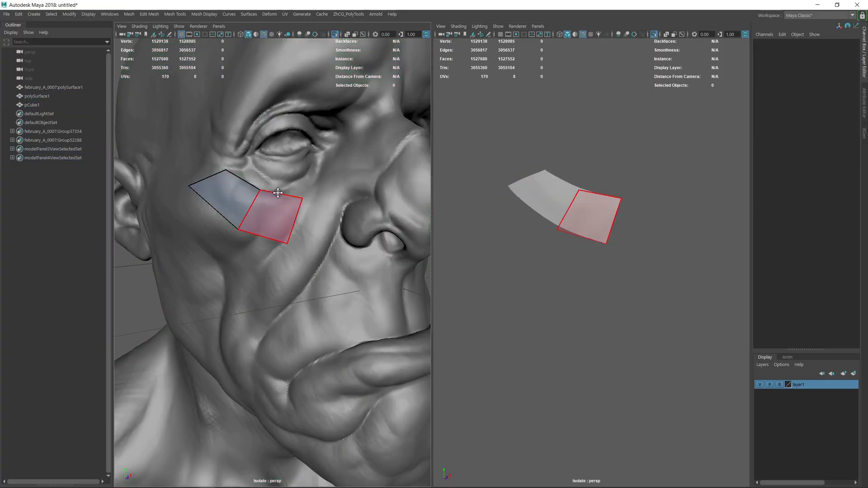
pyautogui.keyDown('alt'); pyautogui.moveTo(278, 193); pyautogui.dragTo(258, 162); pyautogui.keyUp('alt')
pyautogui.press('Tab')
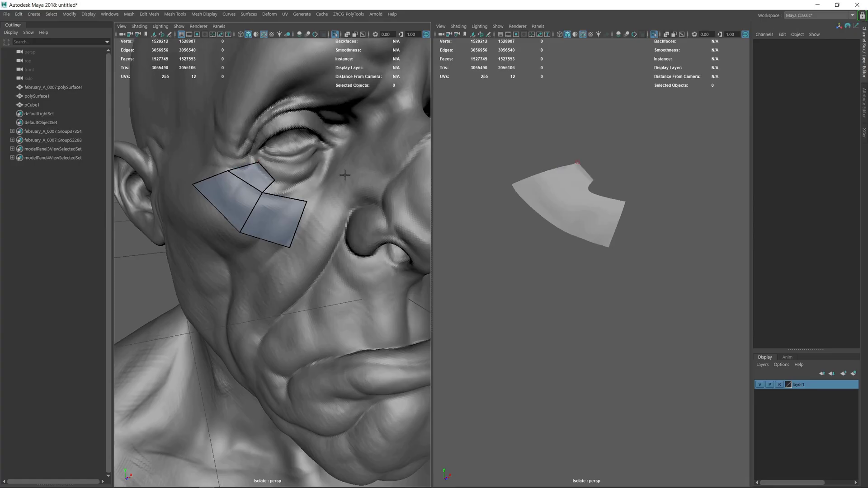
pyautogui.keyDown('alt'); pyautogui.moveTo(258, 163); pyautogui.dragTo(243, 158, button='middle'); pyautogui.keyUp('alt')
# Select pCube1 in object mode and examine the shrink-wrapped surface from another angle
pyautogui.press('q')
pyautogui.click(550, 182)
pyautogui.moveTo(549, 182)
pyautogui.mouseDown(button='right')
pyautogui.moveTo(544, 425)
pyautogui.moveTo(596, 424)
pyautogui.mouseUp(button='right')
pyautogui.moveTo(538, 224)
pyautogui.keyDown('alt'); pyautogui.mouseDown()
pyautogui.moveTo(500, 231)
pyautogui.moveTo(533, 234)
pyautogui.mouseUp(); pyautogui.keyUp('alt')
pyautogui.hotkey('alt', '5')
pyautogui.hotkey('alt', '5')
pyautogui.keyDown('alt'); pyautogui.moveTo(288, 215); pyautogui.dragTo(315, 206, button='middle'); pyautogui.keyUp('alt')
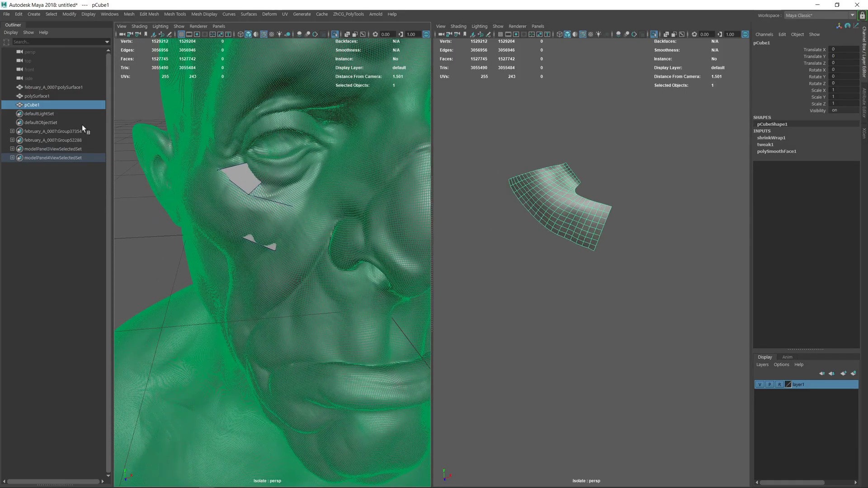
# Select polySurface1 and turn off wireframe on shaded in the drawing viewport
pyautogui.click(37, 96)
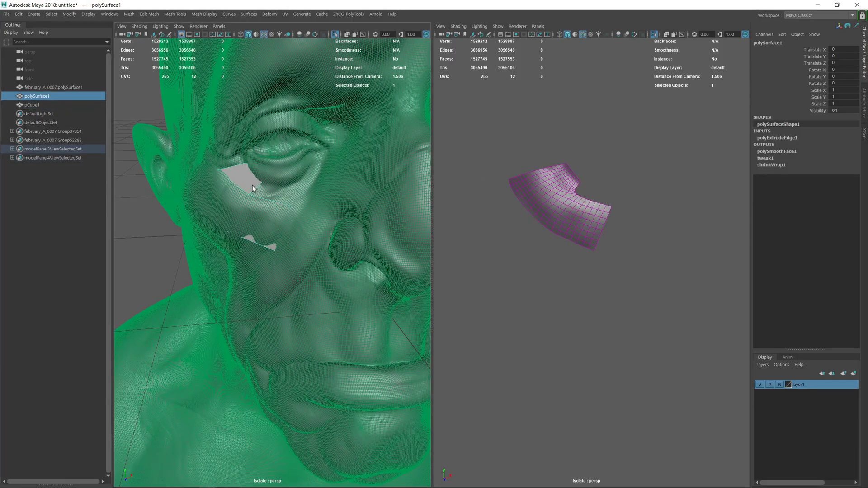
pyautogui.click(232, 176)
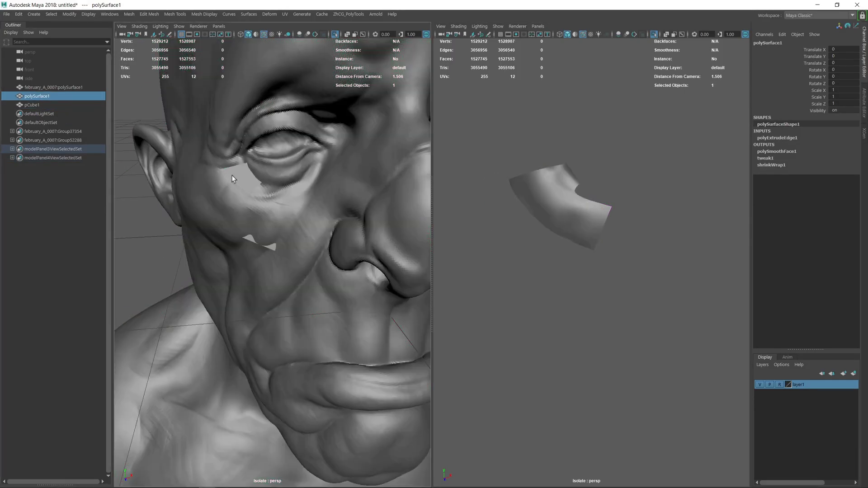
pyautogui.click(264, 35)
pyautogui.keyDown('alt'); pyautogui.moveTo(269, 214); pyautogui.dragTo(275, 202, button='middle'); pyautogui.keyUp('alt')
pyautogui.scroll(2, 275, 203)
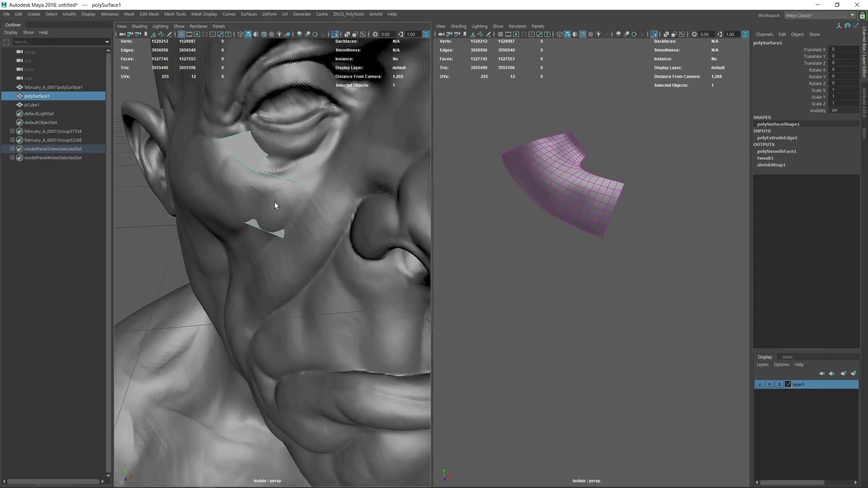
# Resume Quad Draw on polySurface1, reshape the inner cheek quad and extend two small quads beneath the eye
pyautogui.click(272, 200)
pyautogui.click(307, 214)
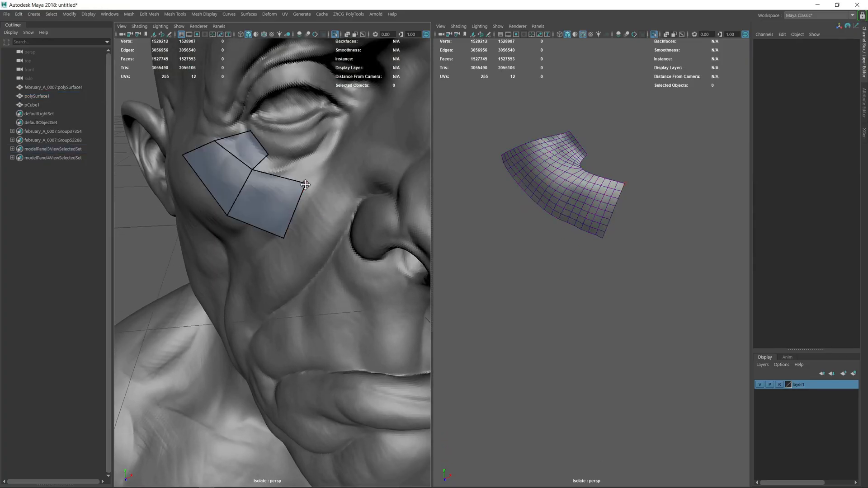
pyautogui.moveTo(305, 185); pyautogui.dragTo(331, 161)
pyautogui.press('Tab')
pyautogui.keyDown('alt'); pyautogui.moveTo(511, 202); pyautogui.dragTo(563, 199); pyautogui.keyUp('alt')
pyautogui.keyDown('alt'); pyautogui.moveTo(563, 199); pyautogui.dragTo(502, 233, button='middle'); pyautogui.keyUp('alt')
pyautogui.keyDown('alt'); pyautogui.moveTo(464, 213); pyautogui.dragTo(476, 211); pyautogui.keyUp('alt')
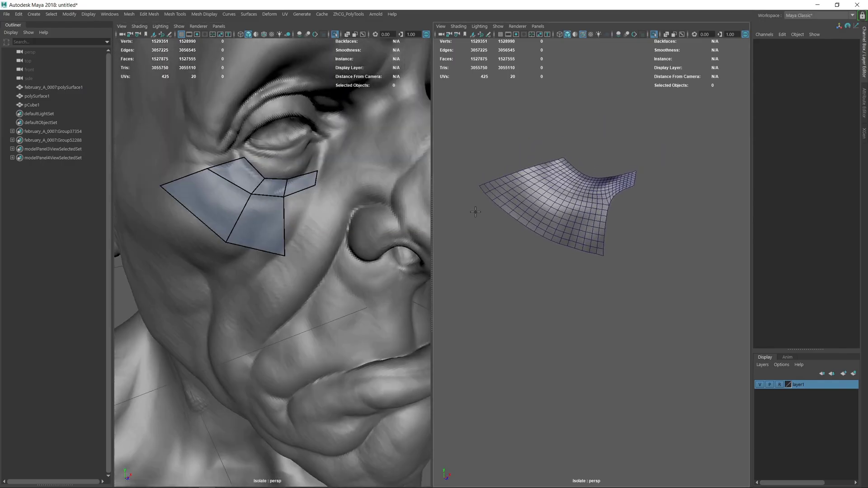
# Add a quad on the nose side of the cheek patch and reposition its vertices to curve around the lower eyelid
pyautogui.moveTo(284, 197); pyautogui.dragTo(316, 198)
pyautogui.moveTo(277, 253); pyautogui.dragTo(287, 230)
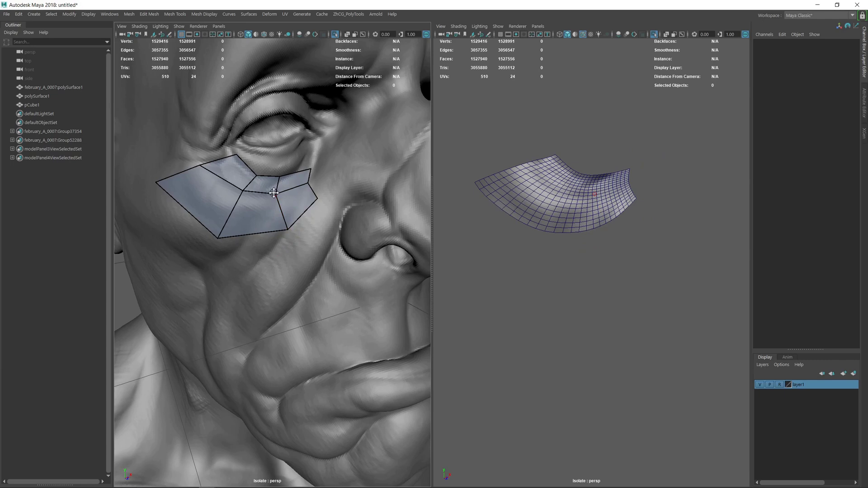
pyautogui.moveTo(276, 193); pyautogui.dragTo(280, 181)
pyautogui.moveTo(290, 195); pyautogui.dragTo(309, 189)
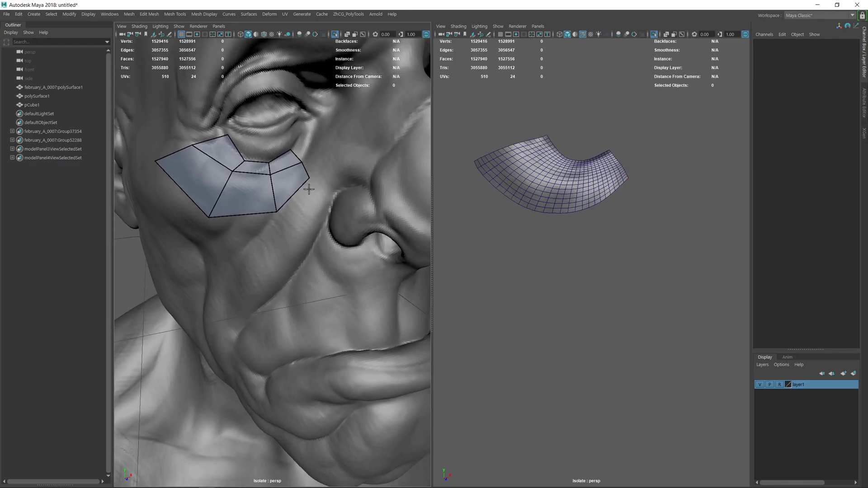
# Set pCube1's polySmoothFace1 divisions to 4
pyautogui.press('q')
pyautogui.click(32, 105)
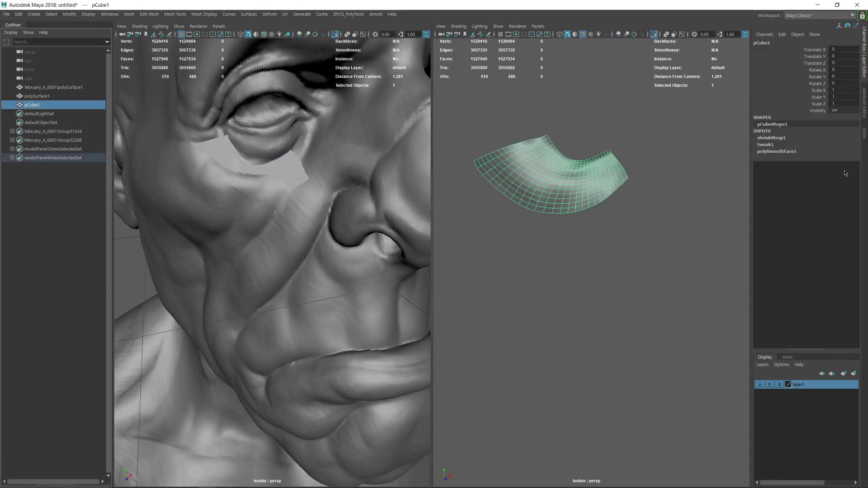
pyautogui.click(770, 152)
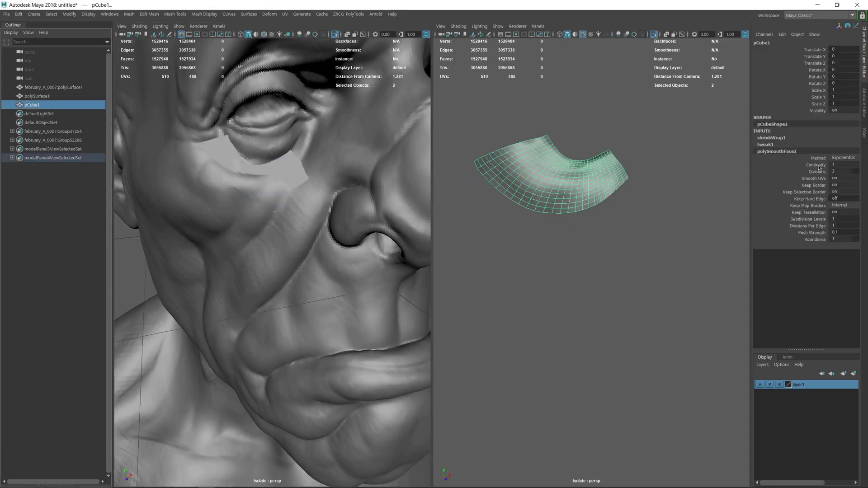
pyautogui.moveTo(848, 172)
pyautogui.mouseDown()
pyautogui.moveTo(834, 171)
pyautogui.moveTo(860, 169)
pyautogui.mouseUp()
pyautogui.keyDown('alt'); pyautogui.moveTo(584, 158); pyautogui.dragTo(628, 175, button='middle'); pyautogui.keyUp('alt')
pyautogui.middleClick(310, 187)
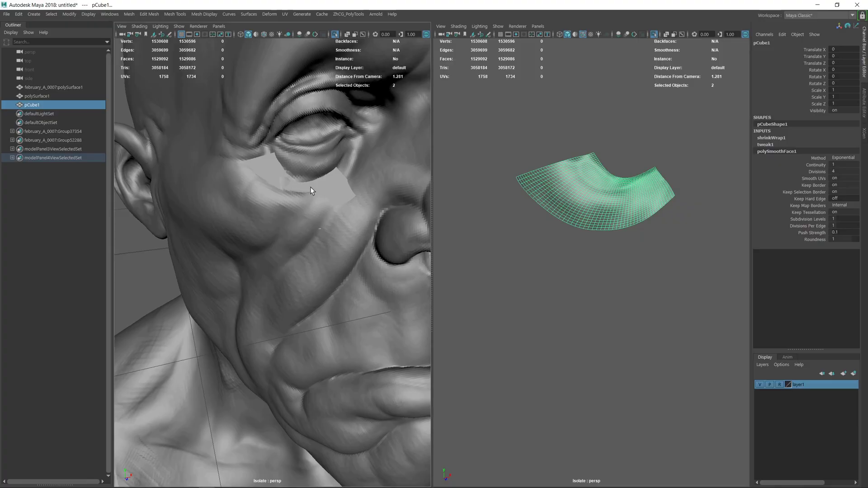
# Resume Quad Draw on polySurface1 and build two connected quads down the lower cheek beside the mouth
pyautogui.click(57, 95)
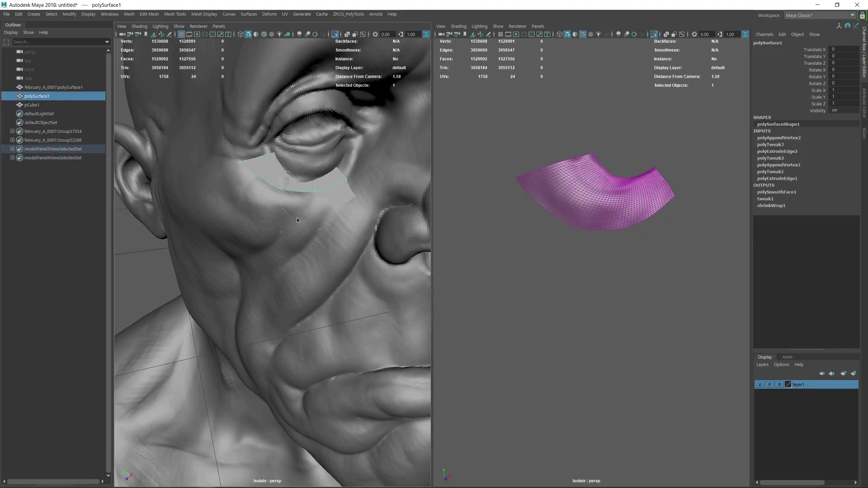
pyautogui.press('y')
pyautogui.moveTo(302, 219)
pyautogui.keyDown('alt'); pyautogui.mouseDown()
pyautogui.moveTo(330, 211)
pyautogui.moveTo(269, 205)
pyautogui.moveTo(268, 183)
pyautogui.mouseUp(); pyautogui.keyUp('alt')
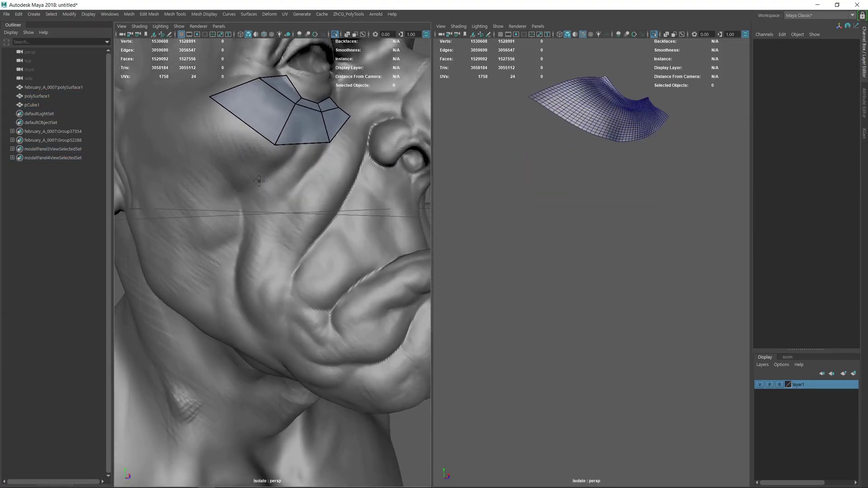
pyautogui.click(281, 272)
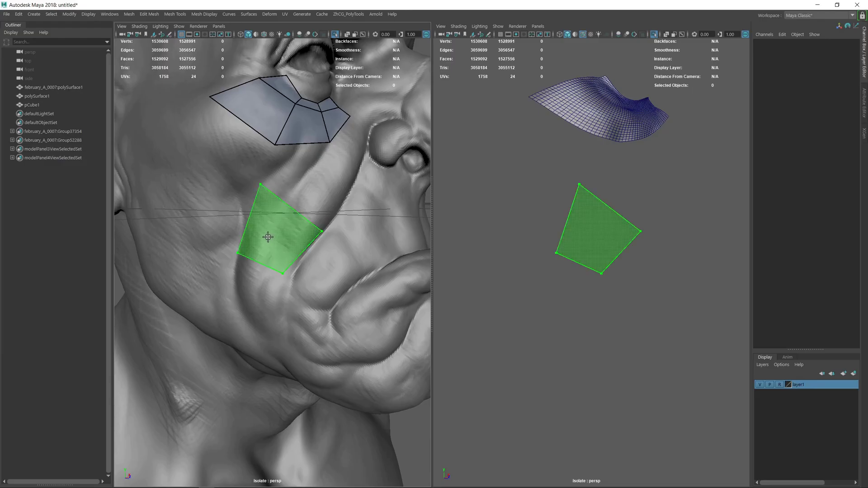
pyautogui.keyDown('shift'); pyautogui.click(267, 234); pyautogui.keyUp('shift')
pyautogui.keyDown('shift'); pyautogui.click(277, 294); pyautogui.keyUp('shift')
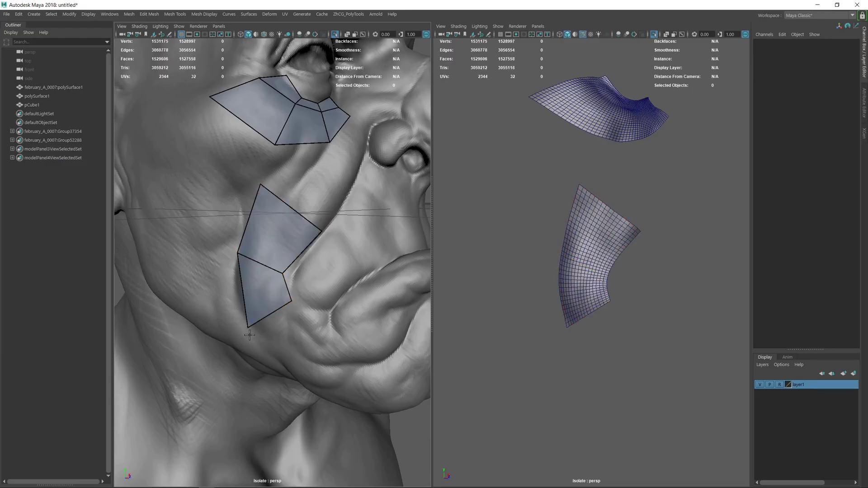
# Add a third quad to the lower cheek strip and adjust its vertex near the mouth corner
pyautogui.keyDown('alt'); pyautogui.moveTo(240, 273); pyautogui.dragTo(289, 322); pyautogui.keyUp('alt')
pyautogui.keyDown('shift'); pyautogui.click(290, 286); pyautogui.keyUp('shift')
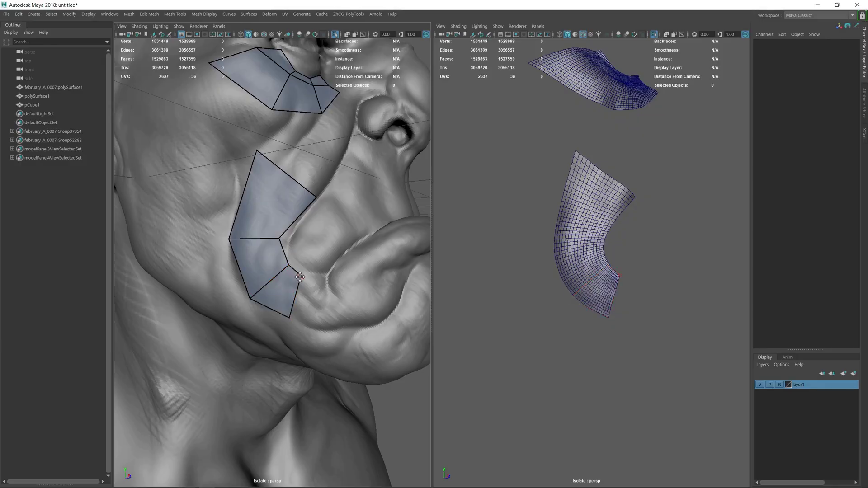
pyautogui.moveTo(300, 275)
pyautogui.mouseDown()
pyautogui.moveTo(315, 277)
pyautogui.moveTo(295, 265)
pyautogui.mouseUp()
pyautogui.keyDown('alt'); pyautogui.moveTo(280, 236); pyautogui.dragTo(296, 254); pyautogui.keyUp('alt')
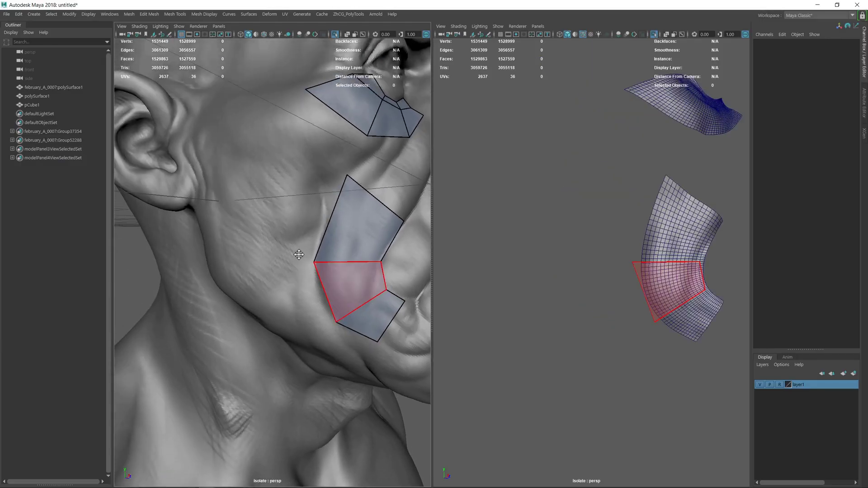
# Add three quads along the outer jaw side of the lower cheek strip and reposition an outer vertex
pyautogui.click(285, 322)
pyautogui.keyDown('shift'); pyautogui.click(291, 292); pyautogui.keyUp('shift')
pyautogui.keyDown('shift'); pyautogui.click(279, 225); pyautogui.keyUp('shift')
pyautogui.keyDown('alt'); pyautogui.moveTo(313, 277); pyautogui.dragTo(303, 247); pyautogui.keyUp('alt')
pyautogui.keyDown('shift'); pyautogui.click(312, 287); pyautogui.keyUp('shift')
pyautogui.moveTo(256, 269); pyautogui.dragTo(267, 274)
pyautogui.keyDown('alt'); pyautogui.moveTo(259, 243); pyautogui.dragTo(278, 270, button='middle'); pyautogui.keyUp('alt')
pyautogui.keyDown('alt'); pyautogui.moveTo(260, 219); pyautogui.dragTo(253, 250); pyautogui.keyUp('alt')
pyautogui.moveTo(333, 163)
pyautogui.mouseDown()
pyautogui.moveTo(312, 163)
pyautogui.moveTo(341, 200)
pyautogui.mouseUp()
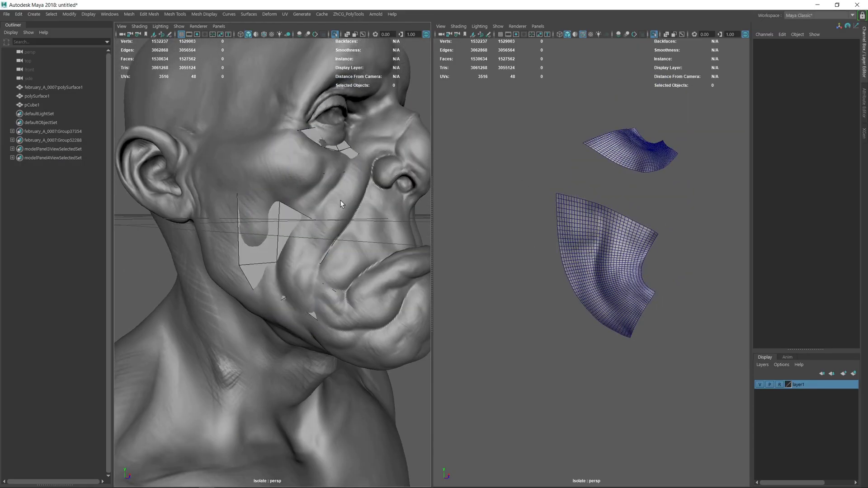
# Resume Quad Draw on polySurface1 and bridge the lower cheek and under-eye patches with two quads
pyautogui.press('q')
pyautogui.moveTo(270, 251); pyautogui.dragTo(301, 223, button='right')
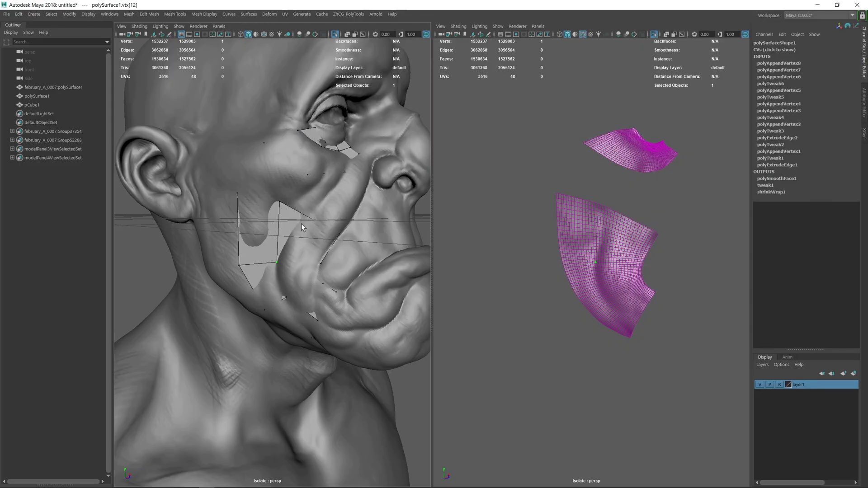
pyautogui.click(287, 232)
pyautogui.keyDown('alt'); pyautogui.moveTo(286, 235); pyautogui.dragTo(273, 229); pyautogui.keyUp('alt')
pyautogui.press('y')
pyautogui.keyDown('shift'); pyautogui.click(266, 202); pyautogui.keyUp('shift')
pyautogui.keyDown('shift'); pyautogui.click(313, 228); pyautogui.keyUp('shift')
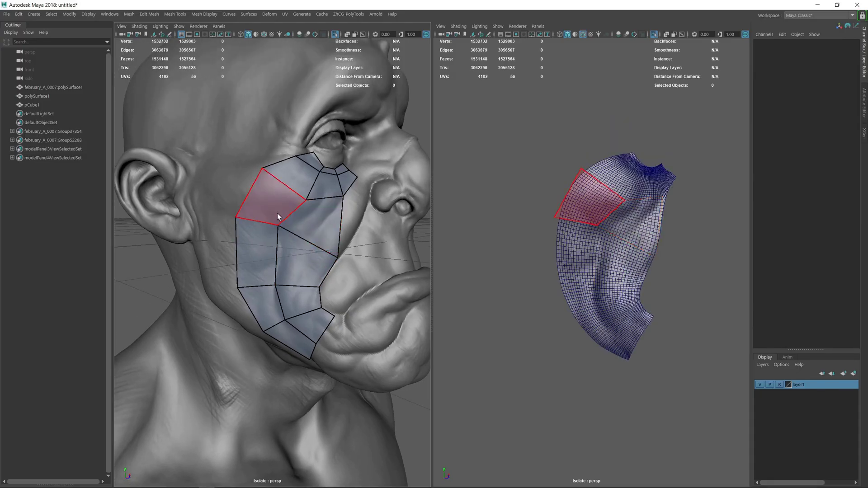
# Leave Quad Draw and examine the shrink-wrapped surface from other angles in object mode
pyautogui.press('q')
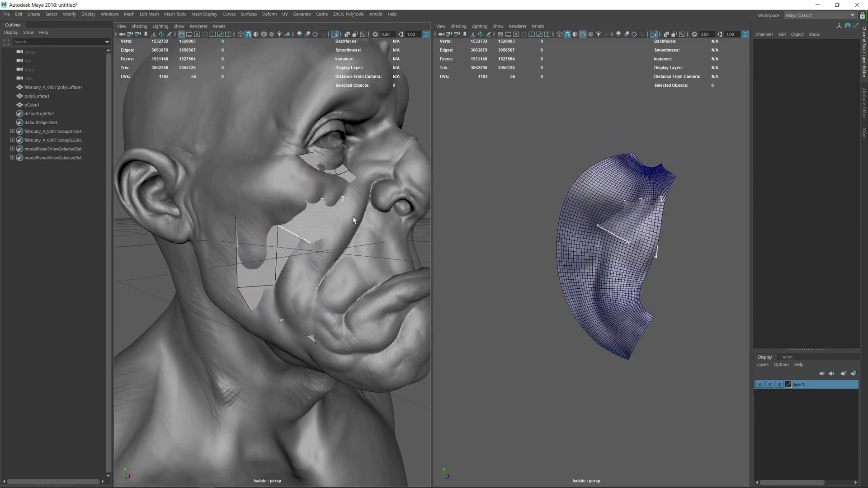
pyautogui.keyDown('alt'); pyautogui.moveTo(549, 245); pyautogui.dragTo(519, 250); pyautogui.keyUp('alt')
pyautogui.moveTo(603, 231); pyautogui.dragTo(662, 186, button='right')
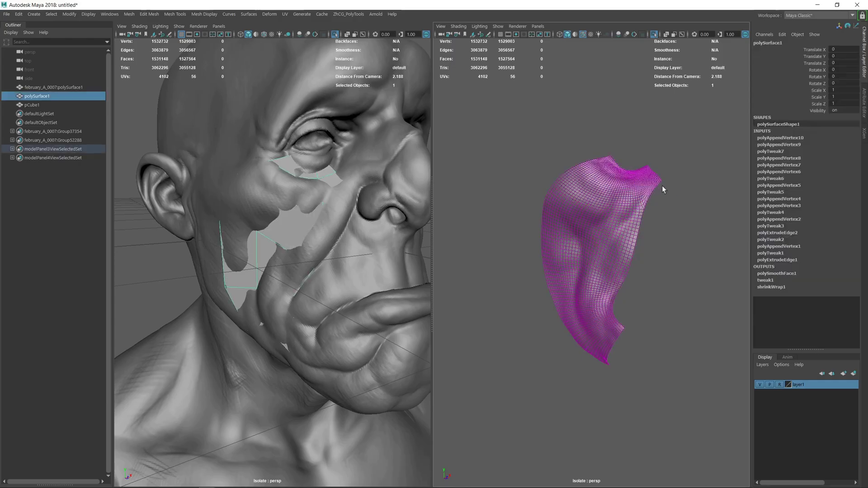
pyautogui.click(527, 154)
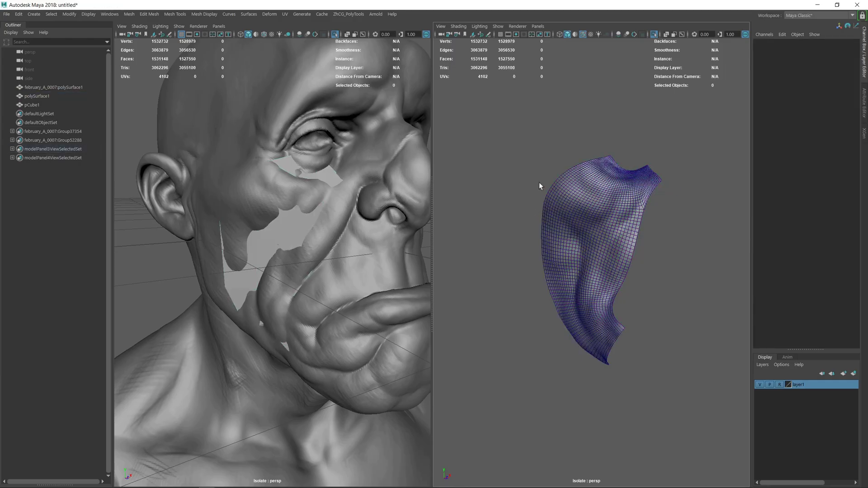
pyautogui.keyDown('alt'); pyautogui.moveTo(527, 179); pyautogui.dragTo(512, 170); pyautogui.keyUp('alt')
# Hide the bust, polySurface1 and pCube1, and turn off the live surface
pyautogui.moveTo(61, 86); pyautogui.dragTo(51, 106)
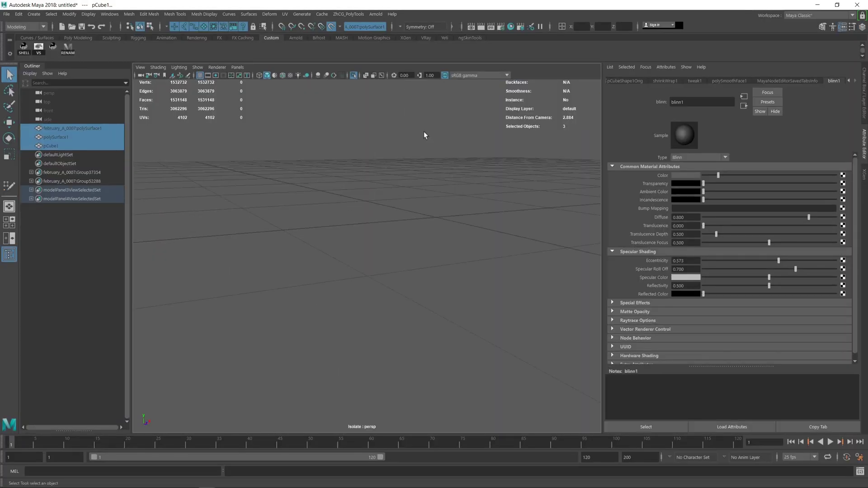
pyautogui.click(434, 158)
pyautogui.click(331, 26)
pyautogui.keyDown('alt'); pyautogui.moveTo(416, 154); pyautogui.dragTo(370, 202); pyautogui.keyUp('alt')
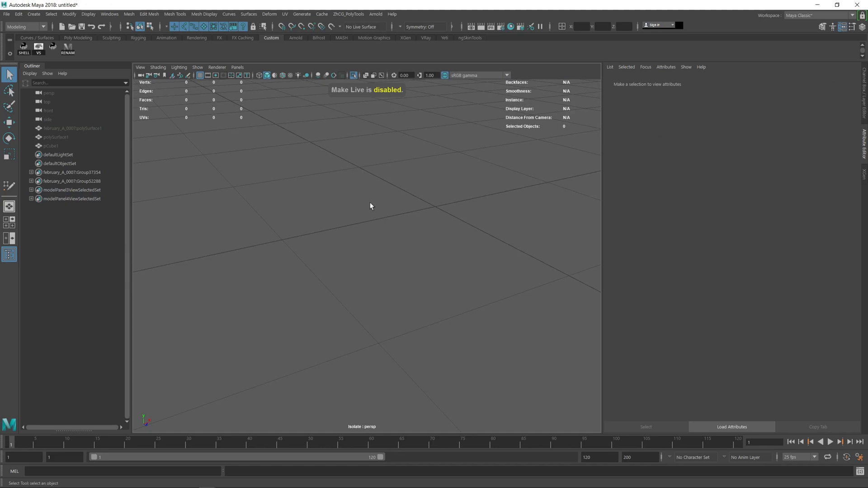
# Create a polygon cylinder and set its radius to 3 and height to 1
pyautogui.keyDown('shift'); pyautogui.rightClick(350, 240); pyautogui.keyUp('shift')
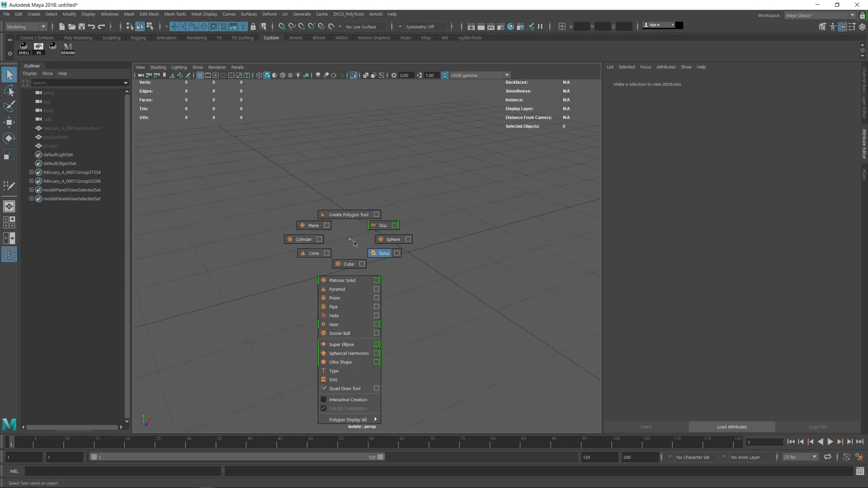
pyautogui.click(299, 239)
pyautogui.hotkey('ctrl', 'a')
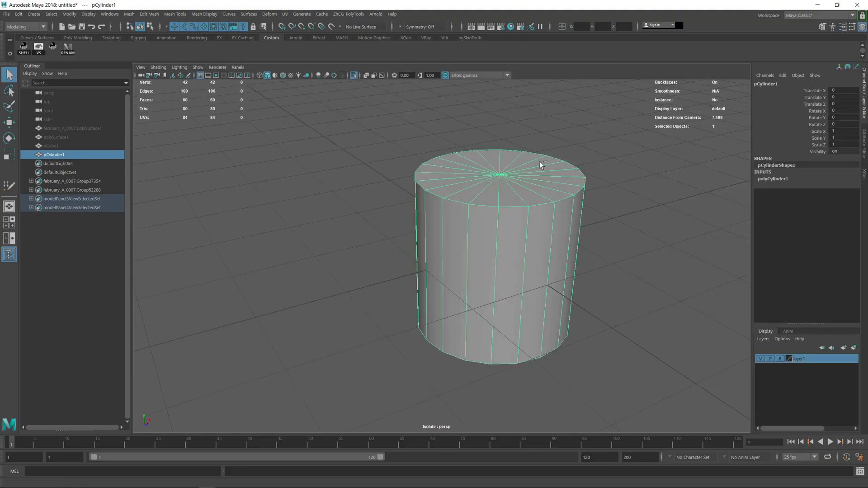
pyautogui.click(773, 179)
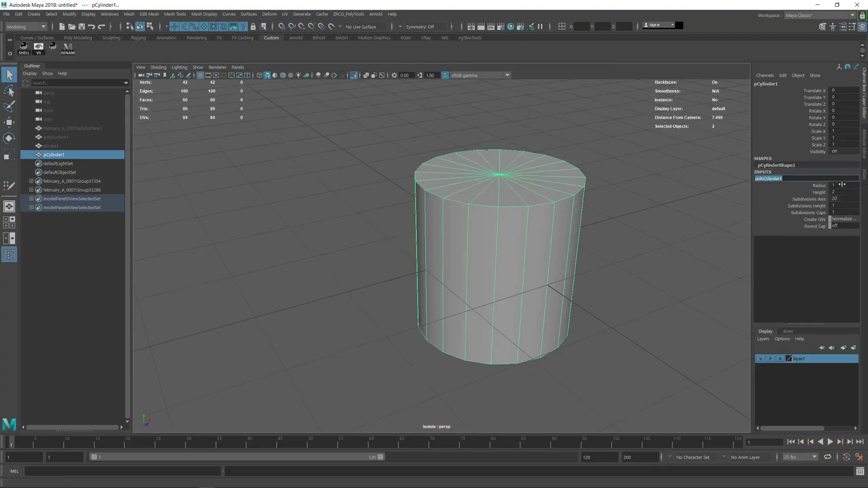
pyautogui.click(842, 185)
pyautogui.write('3')
pyautogui.press('Return')
pyautogui.click(846, 199)
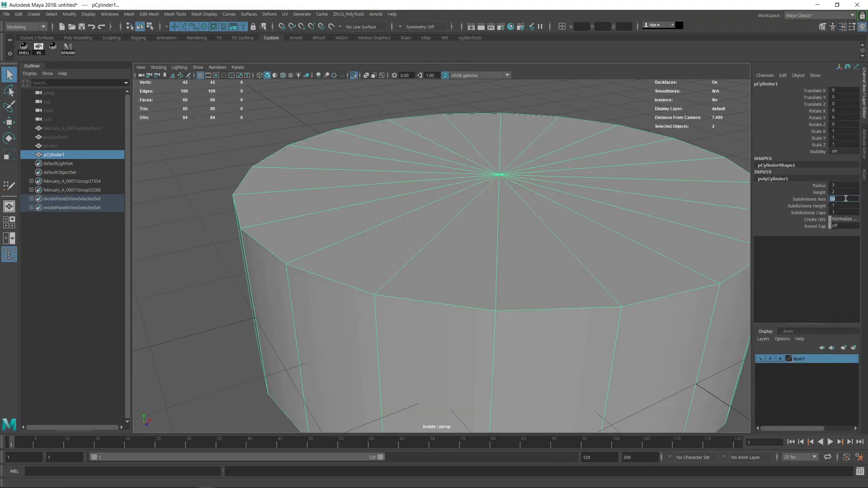
pyautogui.click(839, 190)
pyautogui.write('1')
pyautogui.press('Return')
pyautogui.scroll(-3, 358, 230)
# Delete the faces around both cap centre vertices of pCylinder1 to leave an open ring
pyautogui.press('F9')
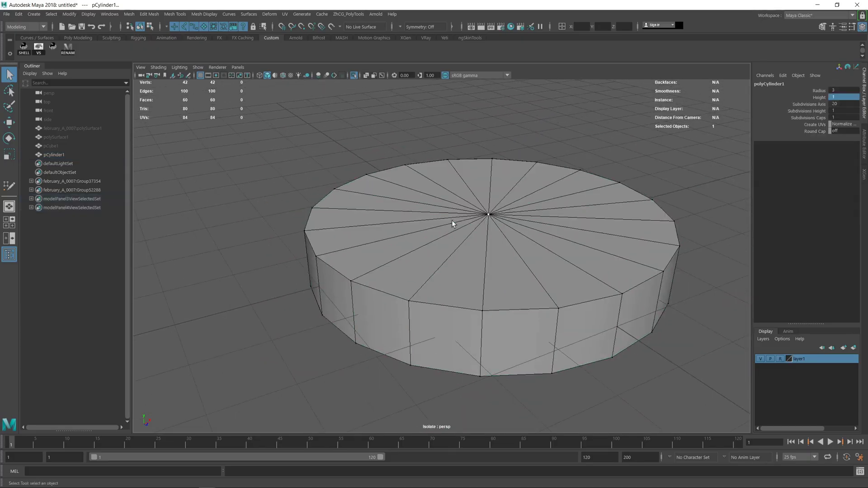
pyautogui.click(489, 215)
pyautogui.keyDown('alt'); pyautogui.moveTo(481, 294); pyautogui.dragTo(480, 233); pyautogui.keyUp('alt')
pyautogui.keyDown('shift'); pyautogui.click(489, 279); pyautogui.keyUp('shift')
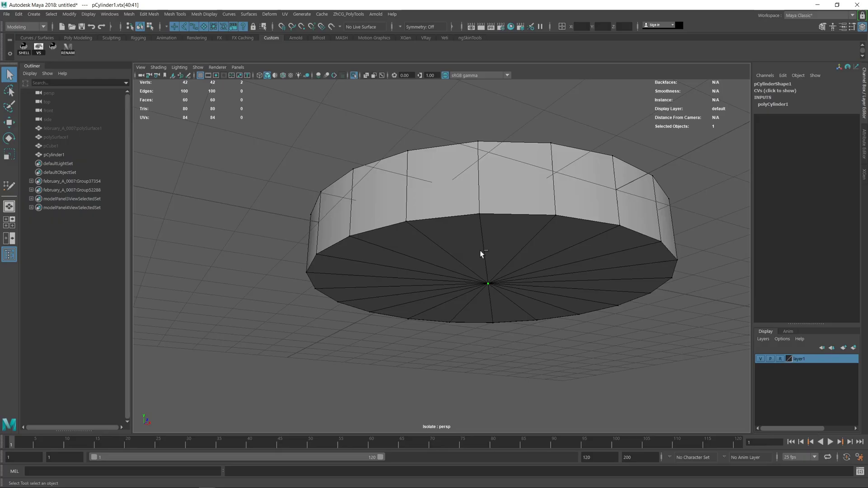
pyautogui.hotkey('ctrl', 'F11')
pyautogui.press('Delete')
pyautogui.keyDown('alt'); pyautogui.moveTo(446, 164); pyautogui.dragTo(404, 222); pyautogui.keyUp('alt')
pyautogui.click(320, 203)
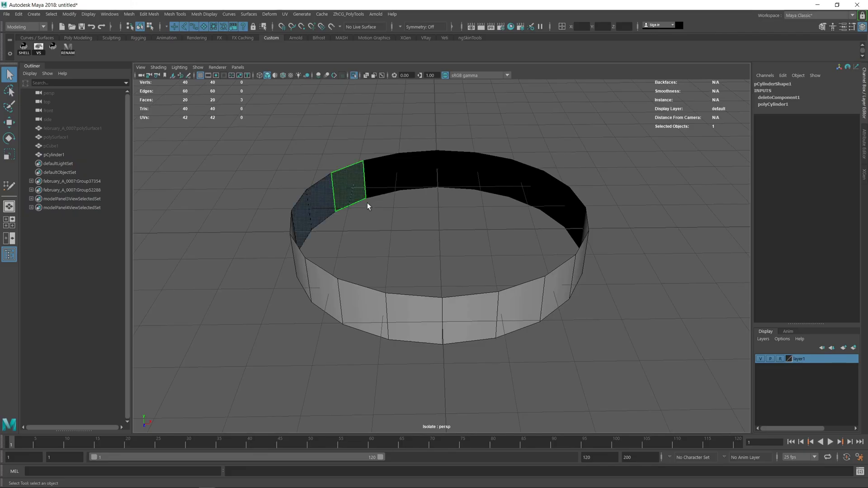
pyautogui.moveTo(352, 190); pyautogui.dragTo(412, 136, button='right')
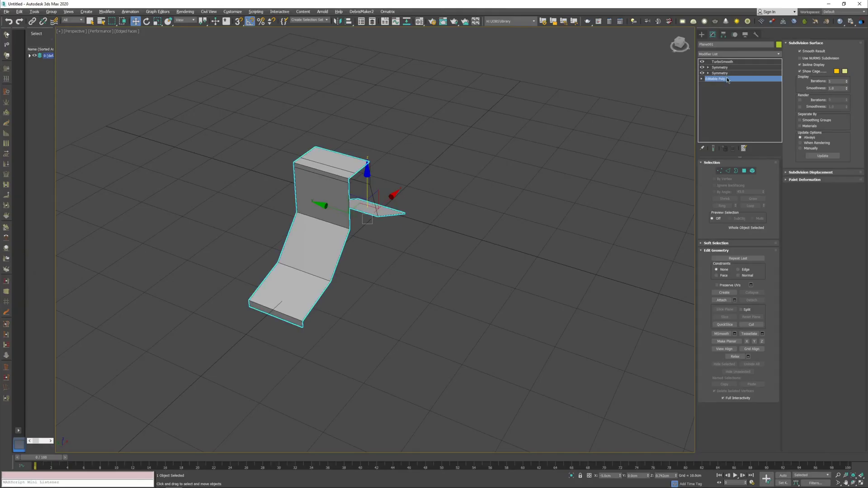
# Switch to 3ds Max and delete the existing plane model
pyautogui.click(726, 78)
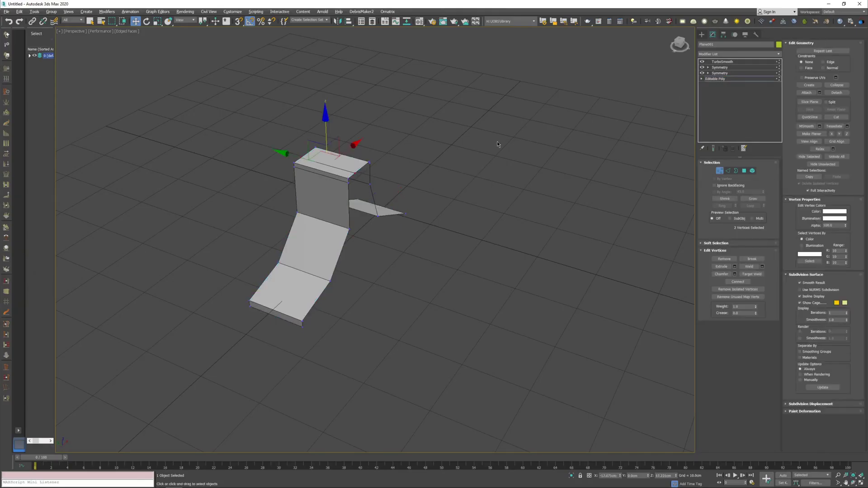
pyautogui.moveTo(497, 144); pyautogui.dragTo(514, 158, button='middle')
pyautogui.click(723, 78)
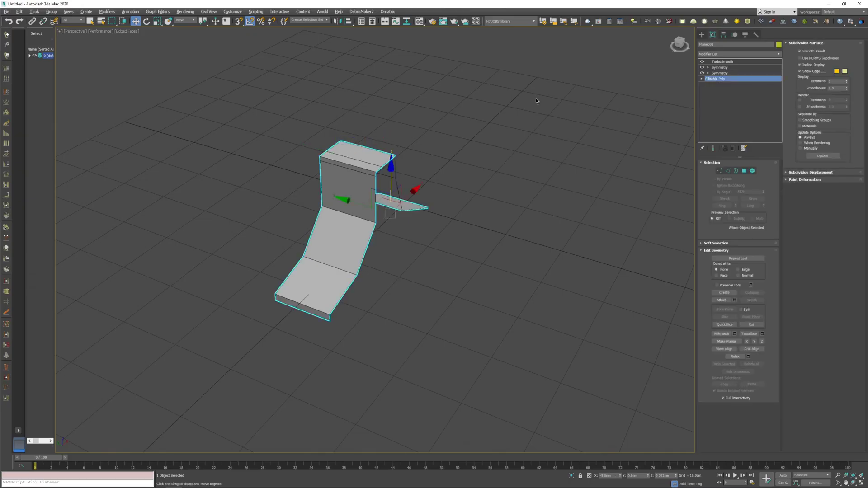
pyautogui.press('Delete')
# Create a wide, flat standard cylinder at the grid's centre with a single height segment
pyautogui.click(702, 35)
pyautogui.click(723, 88)
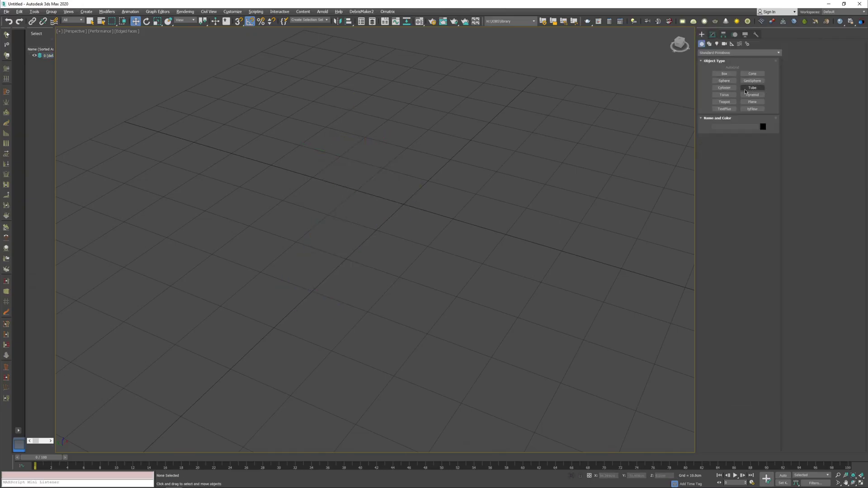
pyautogui.moveTo(402, 206); pyautogui.dragTo(496, 236)
pyautogui.click(491, 244)
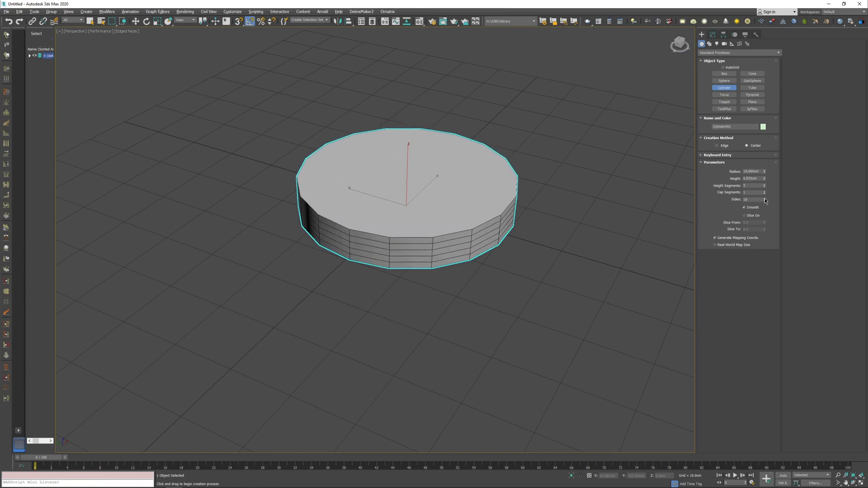
pyautogui.rightClick(764, 185)
# Convert the cylinder to Editable Poly and delete its two cap polygons
pyautogui.moveTo(438, 173); pyautogui.dragTo(452, 249, button='middle')
pyautogui.hotkey('ctrl', 'e')
pyautogui.press('4')
pyautogui.press('q')
pyautogui.click(452, 253)
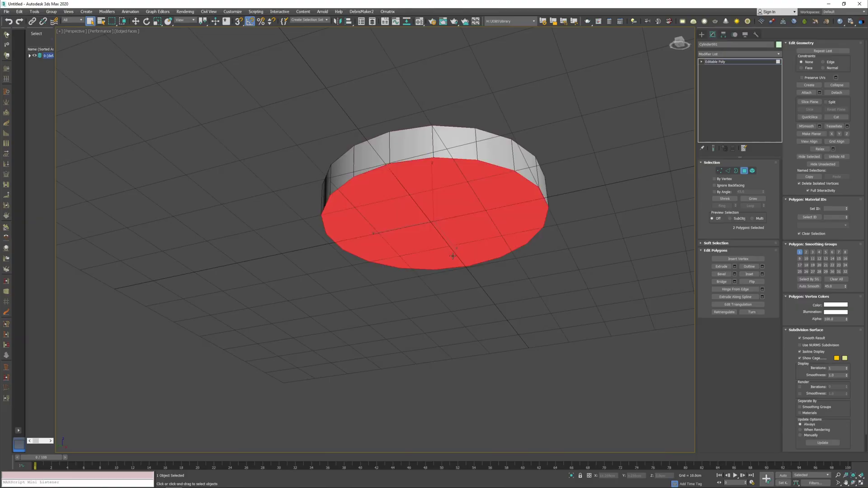
pyautogui.press('Delete')
# Apply a Shell modifier to the open ring above its Editable Poly level
pyautogui.keyDown('alt'); pyautogui.moveTo(444, 208); pyautogui.dragTo(593, 175, button='middle'); pyautogui.keyUp('alt')
pyautogui.click(715, 61)
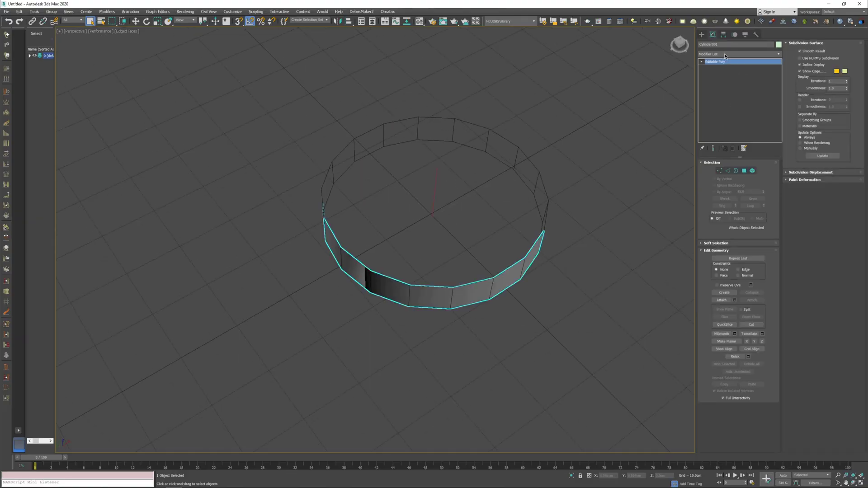
pyautogui.click(727, 53)
pyautogui.write('sh')
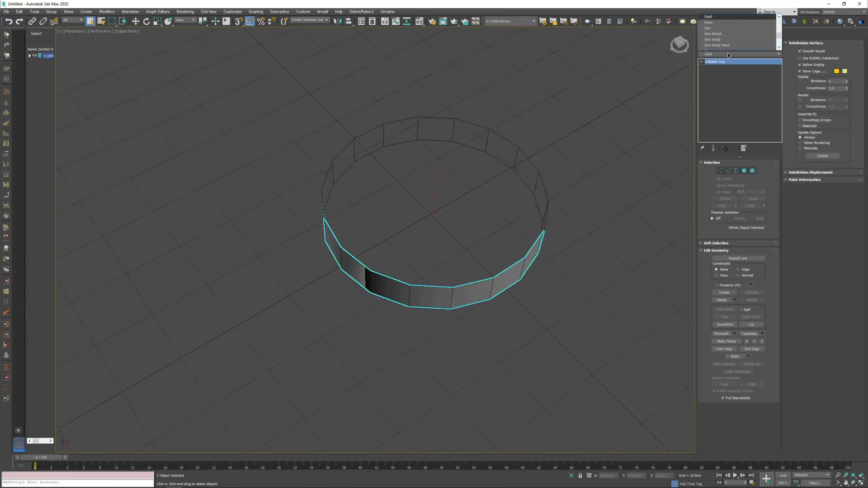
pyautogui.press('Return')
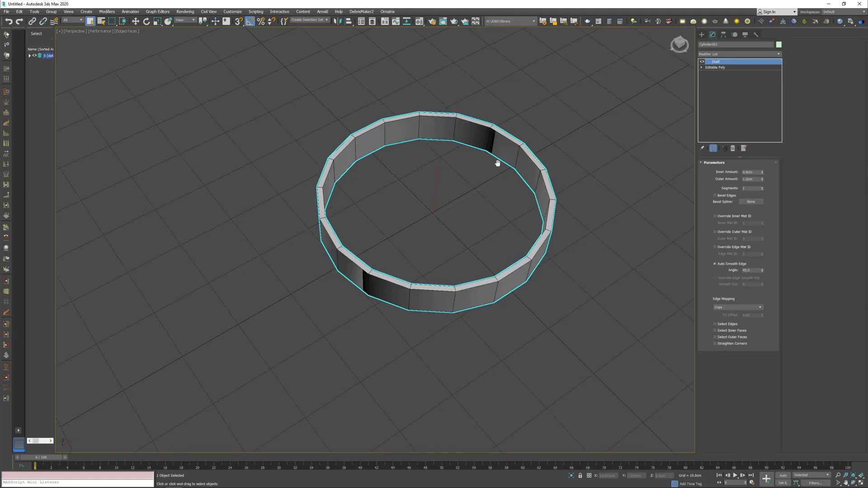
pyautogui.keyDown('alt'); pyautogui.moveTo(497, 163); pyautogui.dragTo(480, 148, button='middle'); pyautogui.keyUp('alt')
# Move upper-rim vertices of the ring at the Editable Poly level with the Shell result displayed, then leave vertex editing
pyautogui.click(723, 68)
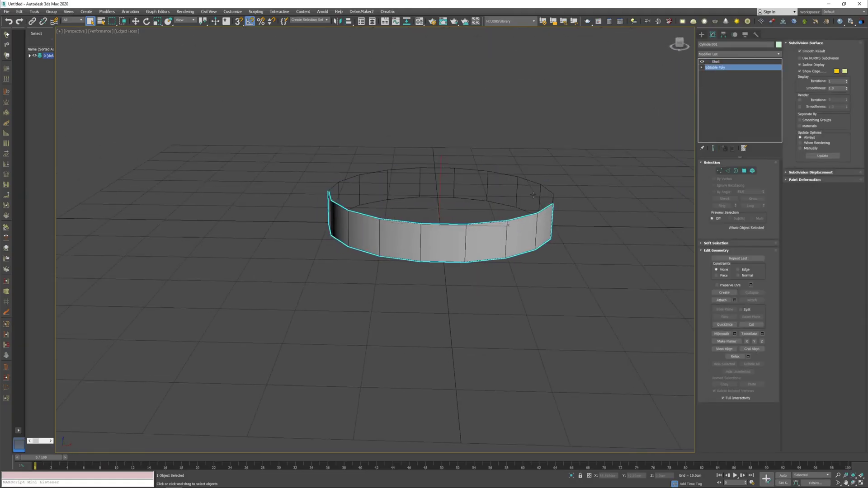
pyautogui.press('1')
pyautogui.scroll(8, 476, 255)
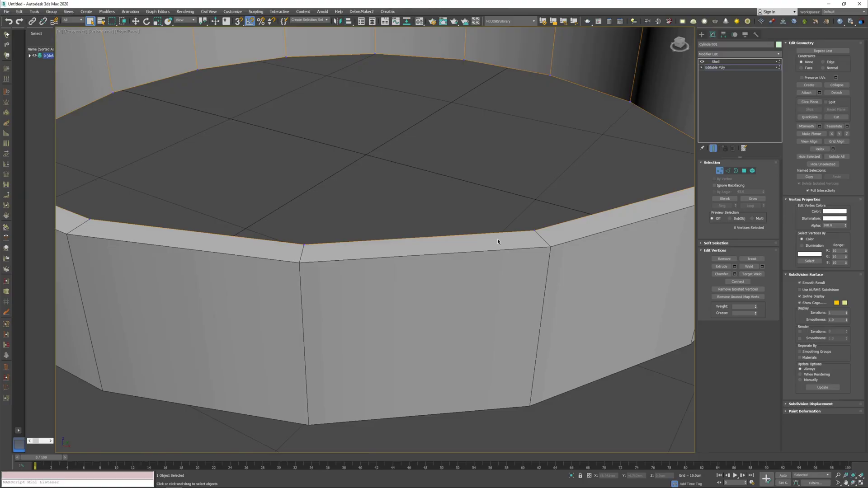
pyautogui.hotkey('alt', 'w')
pyautogui.hotkey('alt', 'w')
pyautogui.press('w')
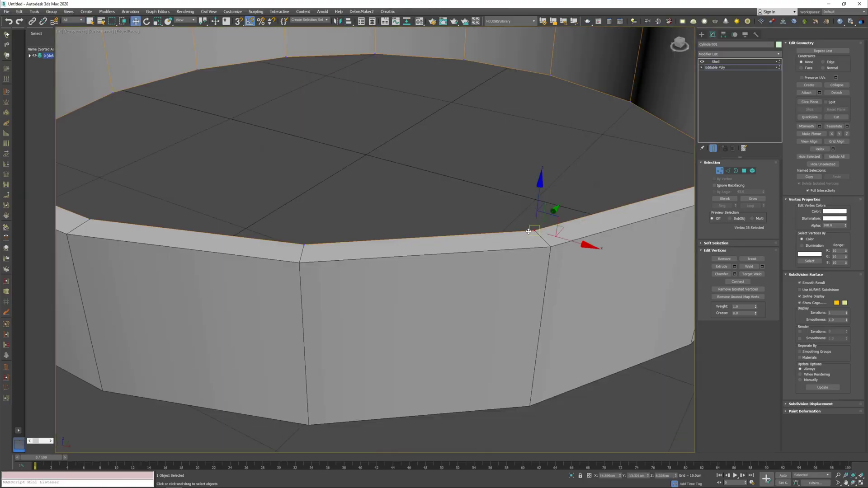
pyautogui.moveTo(515, 206); pyautogui.dragTo(531, 230)
pyautogui.scroll(-10, 530, 235)
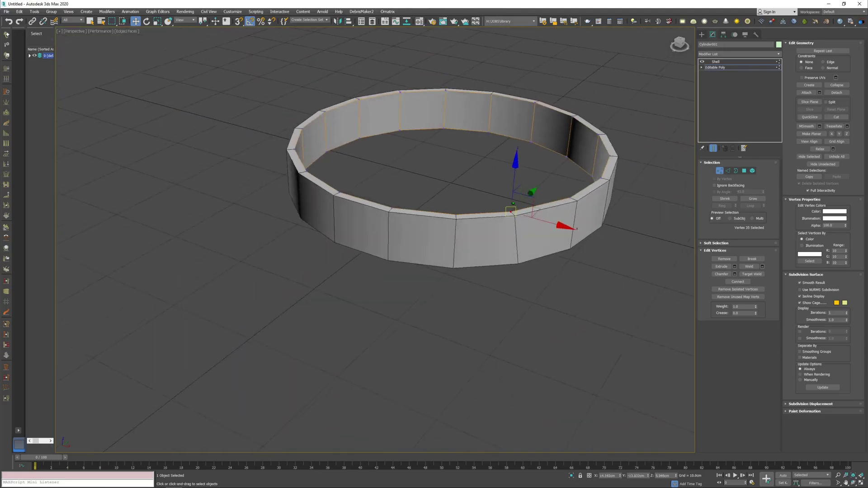
pyautogui.moveTo(457, 214); pyautogui.dragTo(510, 224)
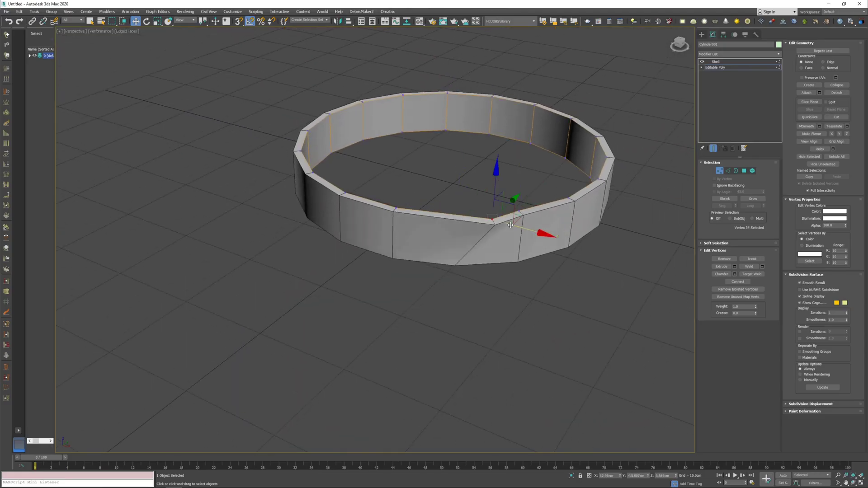
pyautogui.press('1')
pyautogui.moveTo(390, 199); pyautogui.dragTo(403, 222, button='middle')
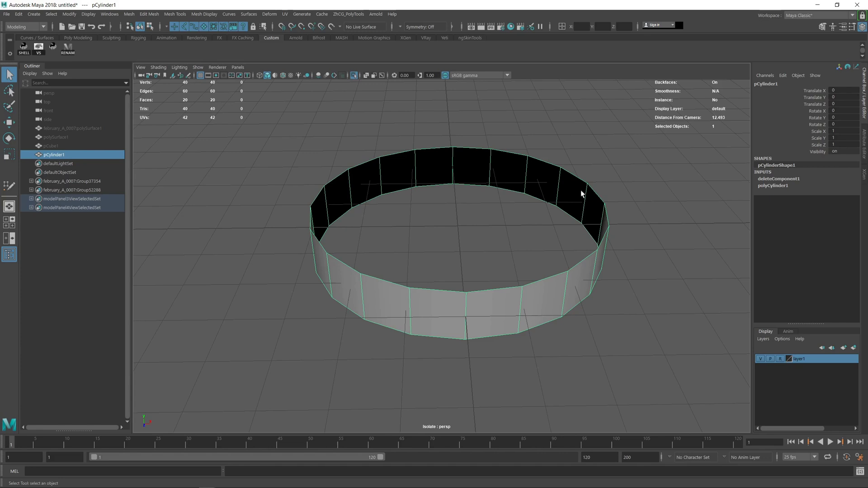
# Switch to Maya and run the custom SHELL script on the open ring pCylinder1
pyautogui.keyDown('alt'); pyautogui.moveTo(354, 216); pyautogui.dragTo(352, 235, button='middle'); pyautogui.keyUp('alt')
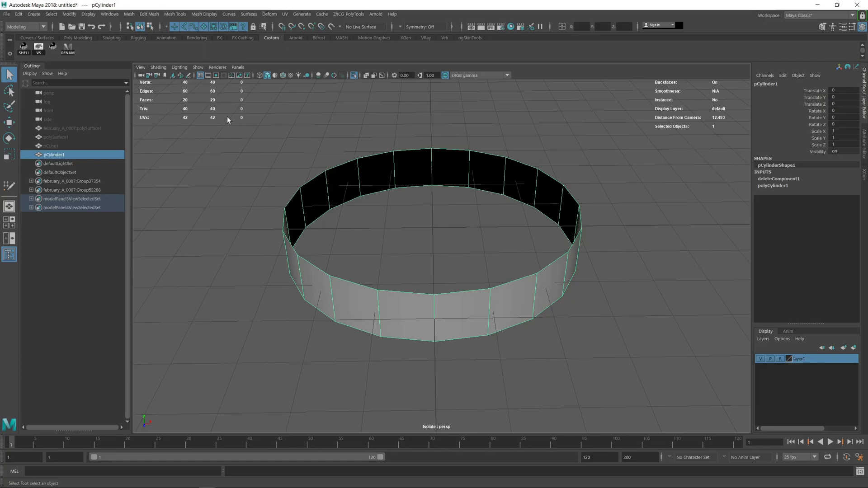
pyautogui.click(23, 46)
pyautogui.keyDown('alt'); pyautogui.moveTo(399, 238); pyautogui.dragTo(340, 207); pyautogui.keyUp('alt')
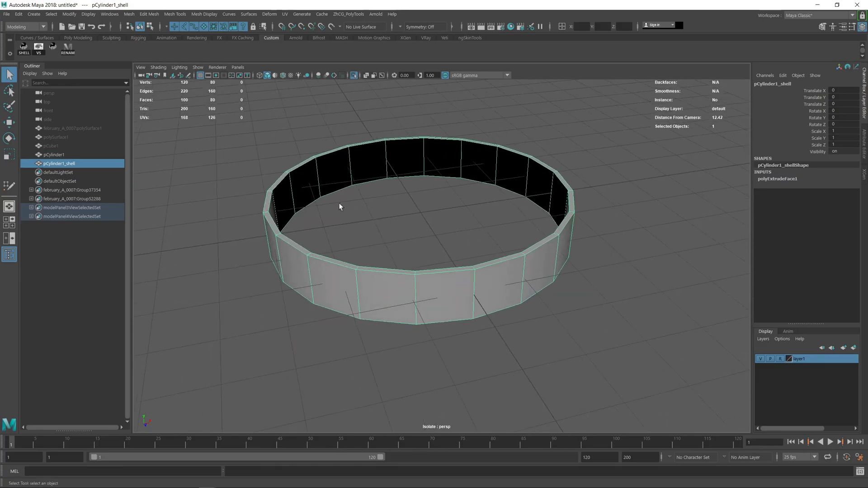
# Delete the construction history of the original open ring pCylinder1
pyautogui.click(53, 154)
pyautogui.click(63, 164)
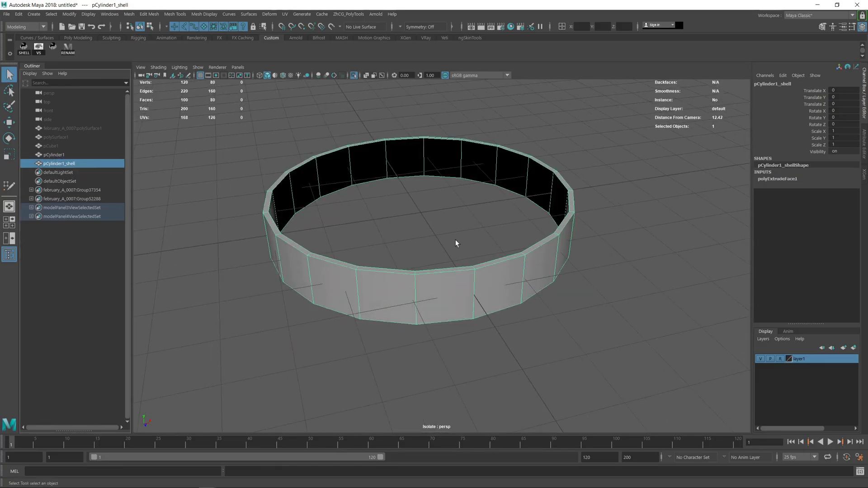
pyautogui.click(57, 156)
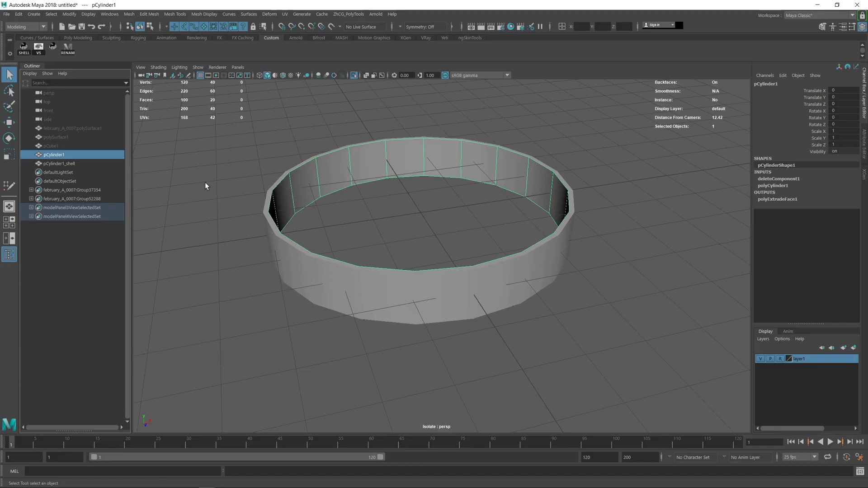
pyautogui.hotkey('alt', 'shift', 'd')
pyautogui.keyDown('alt'); pyautogui.moveTo(305, 207); pyautogui.dragTo(366, 212, button='middle'); pyautogui.keyUp('alt')
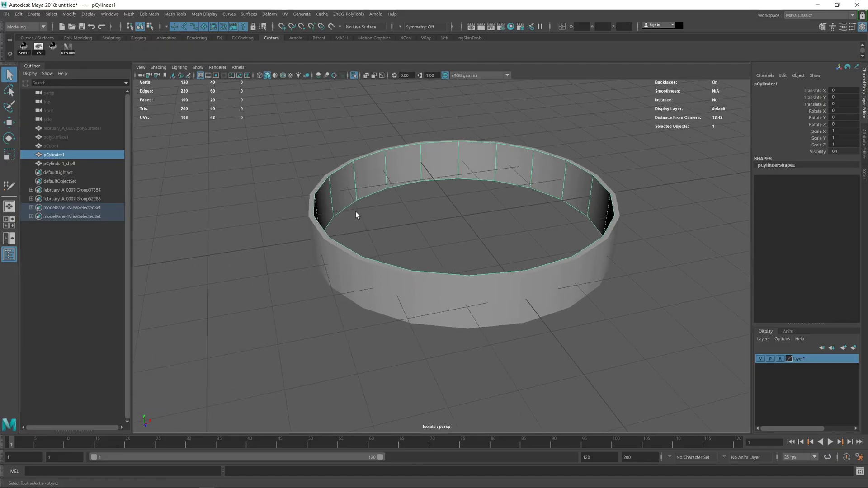
# Extrude one upper-rim edge of the original ring straight upward to form a tab
pyautogui.press('F10')
pyautogui.click(383, 264)
pyautogui.press('w')
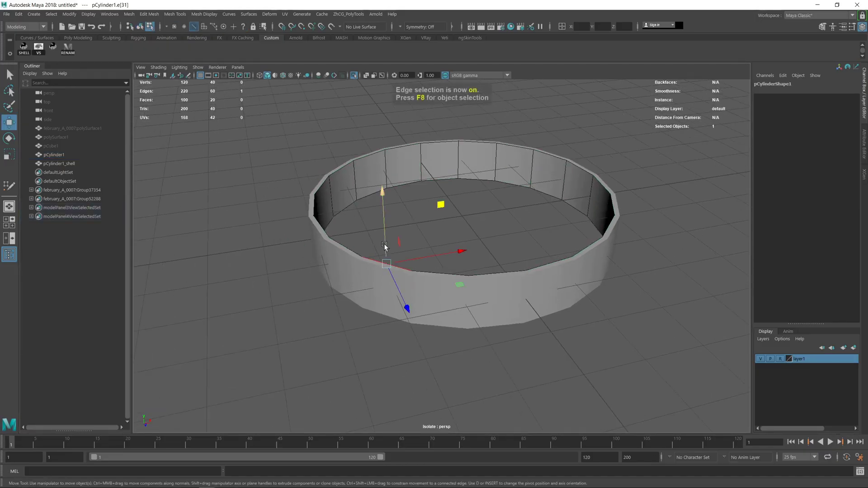
pyautogui.keyDown('shift'); pyautogui.moveTo(384, 245); pyautogui.dragTo(379, 190); pyautogui.keyUp('shift')
pyautogui.keyDown('alt'); pyautogui.moveTo(434, 217); pyautogui.dragTo(403, 224); pyautogui.keyUp('alt')
pyautogui.keyDown('alt'); pyautogui.moveTo(355, 235); pyautogui.dragTo(403, 258, button='middle'); pyautogui.keyUp('alt')
pyautogui.keyDown('alt'); pyautogui.moveTo(404, 258); pyautogui.dragTo(439, 272, button='right'); pyautogui.keyUp('alt')
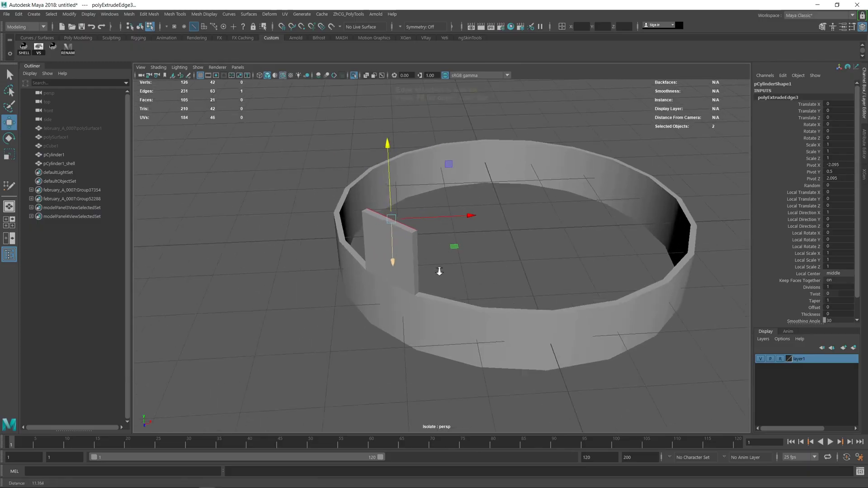
# Extrude the tab's end edge two more times, bending it inward over the ring like a curved strap
pyautogui.keyDown('alt'); pyautogui.moveTo(439, 272); pyautogui.dragTo(398, 266); pyautogui.keyUp('alt')
pyautogui.keyDown('shift'); pyautogui.moveTo(342, 188); pyautogui.dragTo(383, 131); pyautogui.keyUp('shift')
pyautogui.keyDown('alt'); pyautogui.moveTo(341, 204); pyautogui.dragTo(380, 191); pyautogui.keyUp('alt')
pyautogui.keyDown('alt'); pyautogui.moveTo(379, 192); pyautogui.dragTo(358, 163, button='middle'); pyautogui.keyUp('alt')
pyautogui.press('q')
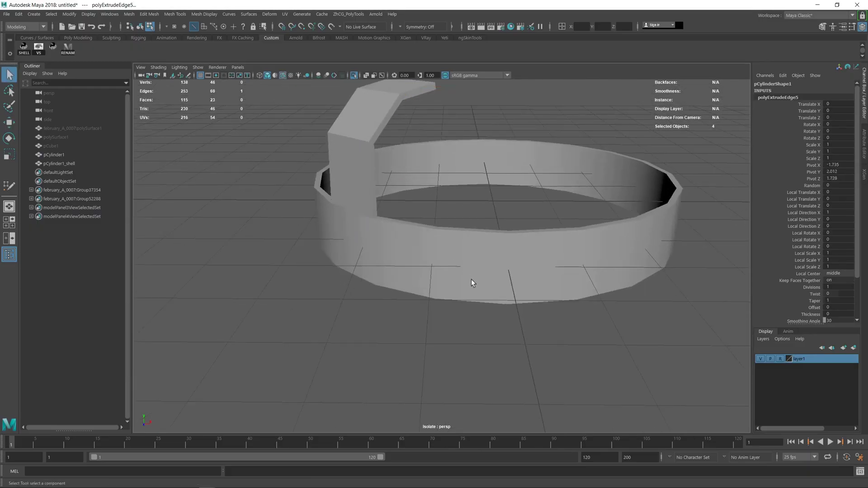
# Inset two side faces of the original ring and delete their centres to cut square holes
pyautogui.press('F11')
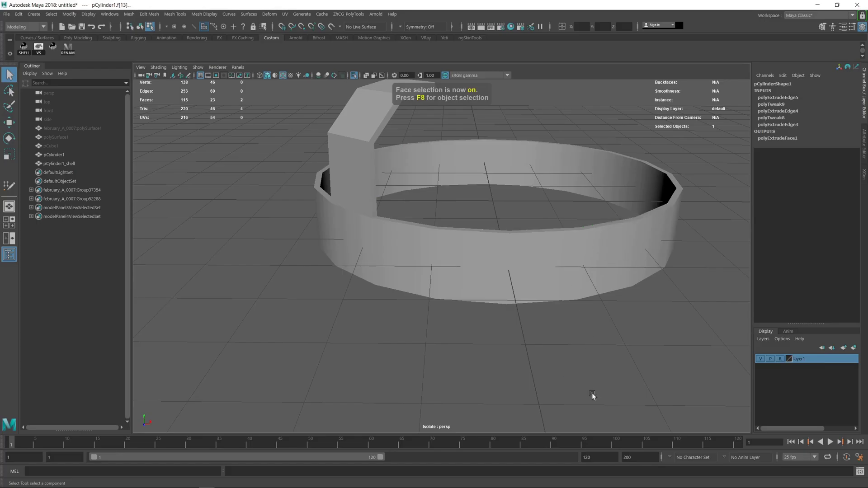
pyautogui.hotkey('ctrl', 'e')
pyautogui.moveTo(318, 107); pyautogui.dragTo(334, 108)
pyautogui.press('Delete')
pyautogui.press('5')
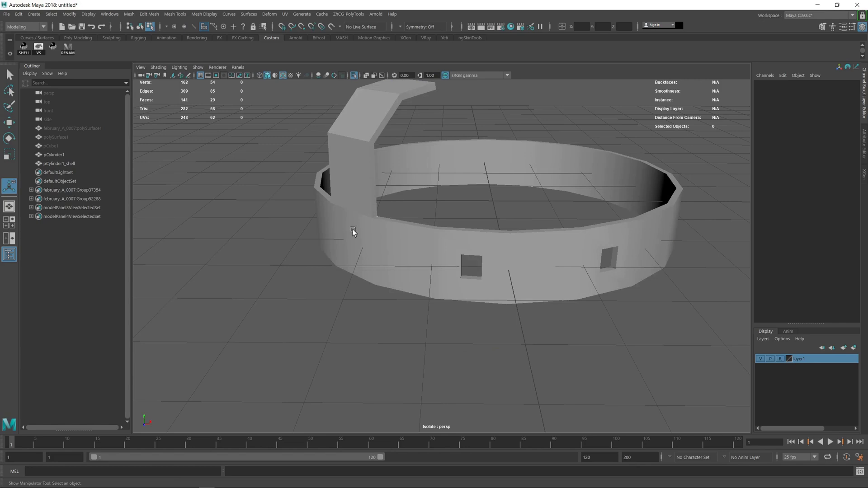
# Return to object selection and apply Smooth to pCylinder1_shell with 1 division
pyautogui.keyDown('alt'); pyautogui.moveTo(362, 263); pyautogui.dragTo(437, 260); pyautogui.keyUp('alt')
pyautogui.press('q')
pyautogui.press('F8')
pyautogui.click(450, 189)
pyautogui.keyDown('alt'); pyautogui.moveTo(438, 167); pyautogui.dragTo(429, 236, button='middle'); pyautogui.keyUp('alt')
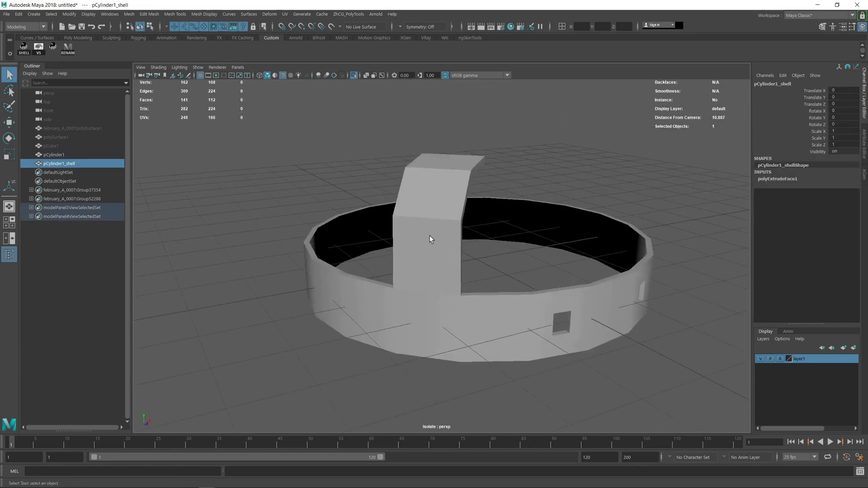
pyautogui.keyDown('shift'); pyautogui.moveTo(323, 145); pyautogui.dragTo(322, 179, button='right'); pyautogui.keyUp('shift')
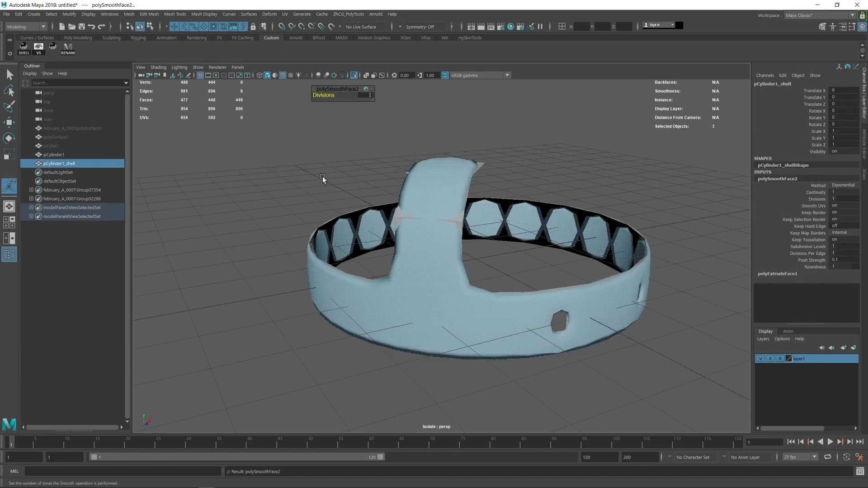
pyautogui.press('q')
# Switch to two side-by-side perspective views and isolate pCylinder1_shell in the second one
pyautogui.keyDown('alt'); pyautogui.moveTo(328, 165); pyautogui.dragTo(274, 180); pyautogui.keyUp('alt')
pyautogui.click(347, 210)
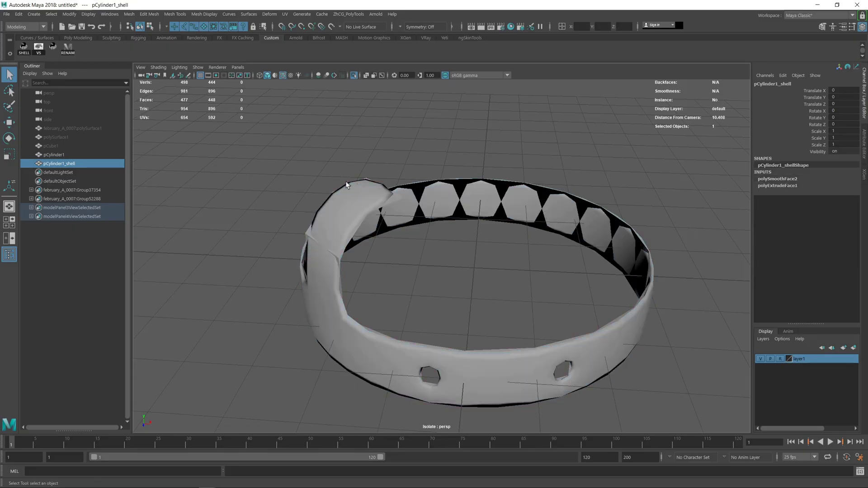
pyautogui.press('space')
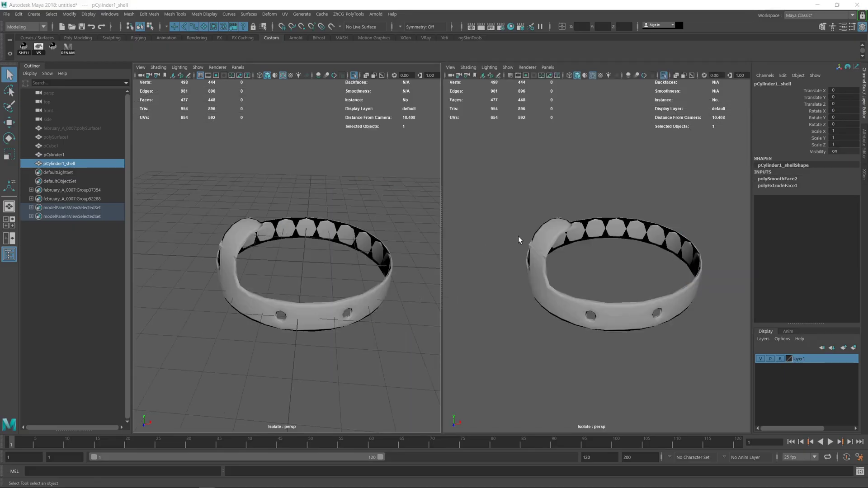
pyautogui.keyDown('alt'); pyautogui.click(576, 226); pyautogui.keyUp('alt')
pyautogui.hotkey('ctrl', '1')
pyautogui.hotkey('ctrl', '1')
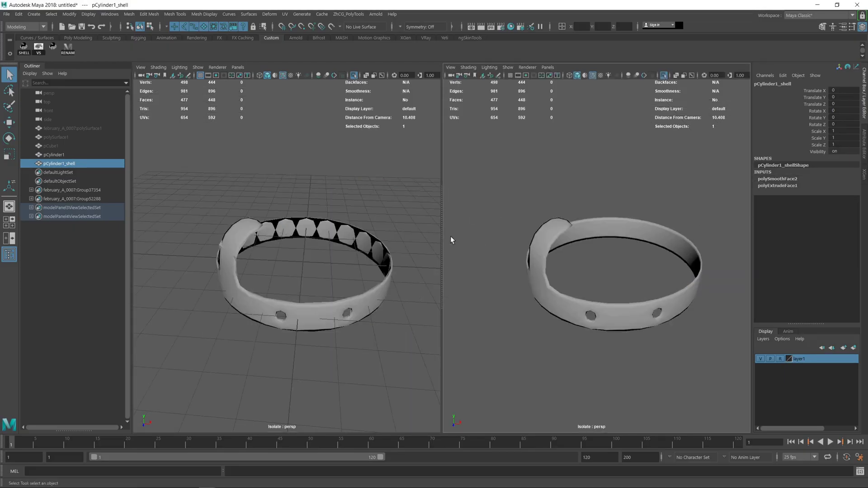
# Isolate the original pCylinder1 in the first perspective view and show wireframe on the shaded meshes
pyautogui.click(55, 154)
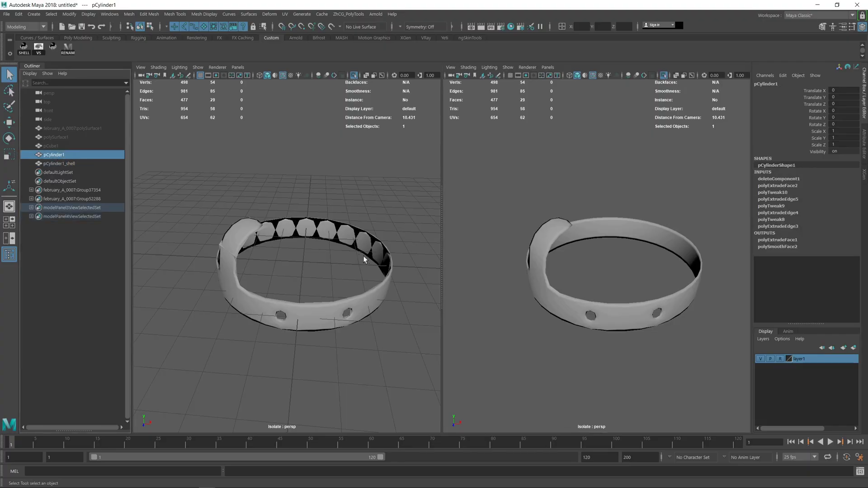
pyautogui.keyDown('alt'); pyautogui.click(352, 254); pyautogui.keyUp('alt')
pyautogui.hotkey('ctrl', '1')
pyautogui.hotkey('ctrl', '1')
pyautogui.keyDown('alt'); pyautogui.moveTo(331, 242); pyautogui.dragTo(353, 253, button='right'); pyautogui.keyUp('alt')
pyautogui.keyDown('alt'); pyautogui.moveTo(352, 254); pyautogui.dragTo(331, 232, button='middle'); pyautogui.keyUp('alt')
pyautogui.hotkey('alt', '5')
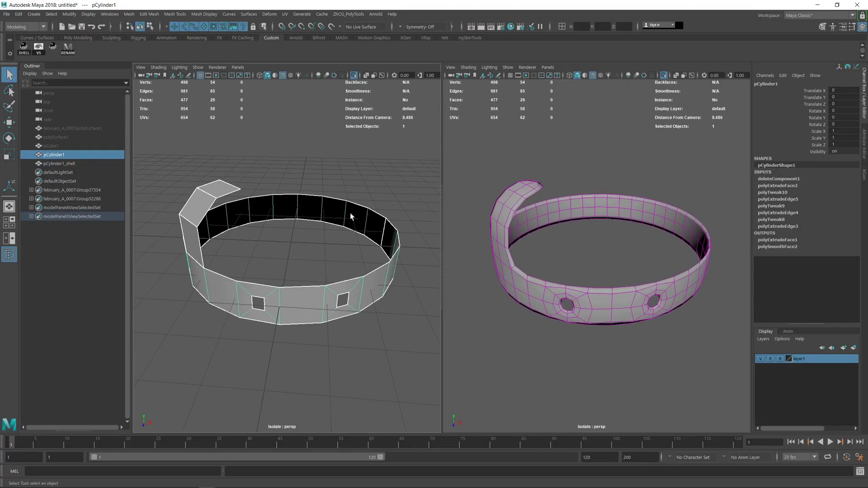
# Set the Divisions of the shell mesh's polySmoothFace2 to 3
pyautogui.click(567, 205)
pyautogui.click(774, 179)
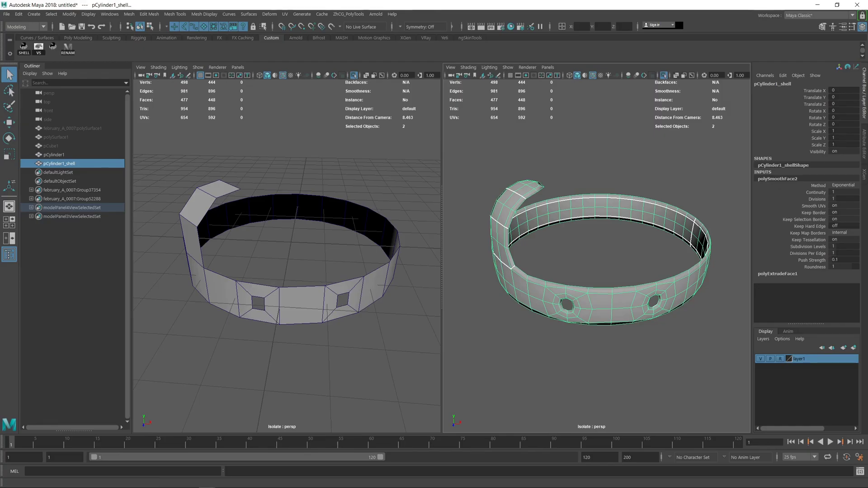
pyautogui.click(843, 199)
pyautogui.write('3')
pyautogui.press('Return')
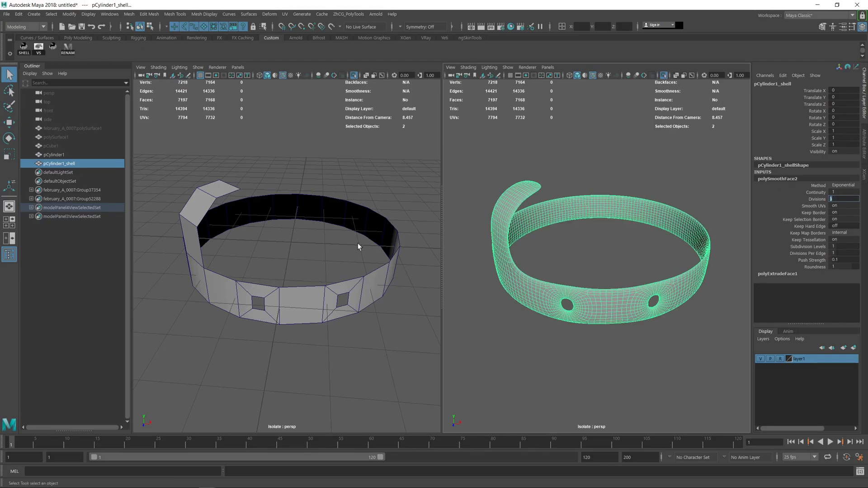
# Select the original ring and compare it with its smoothed shell from several angles
pyautogui.press('f')
pyautogui.click(294, 300)
pyautogui.keyDown('alt'); pyautogui.moveTo(295, 300); pyautogui.dragTo(291, 283); pyautogui.keyUp('alt')
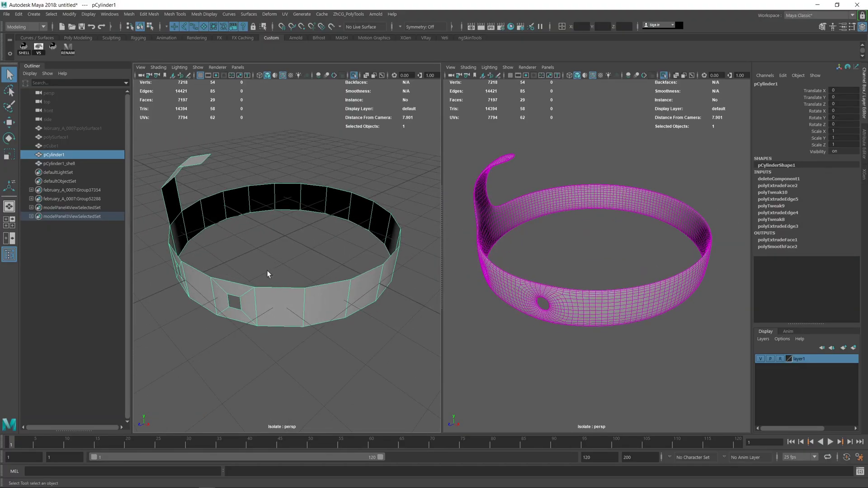
pyautogui.keyDown('alt'); pyautogui.moveTo(234, 230); pyautogui.dragTo(326, 259); pyautogui.keyUp('alt')
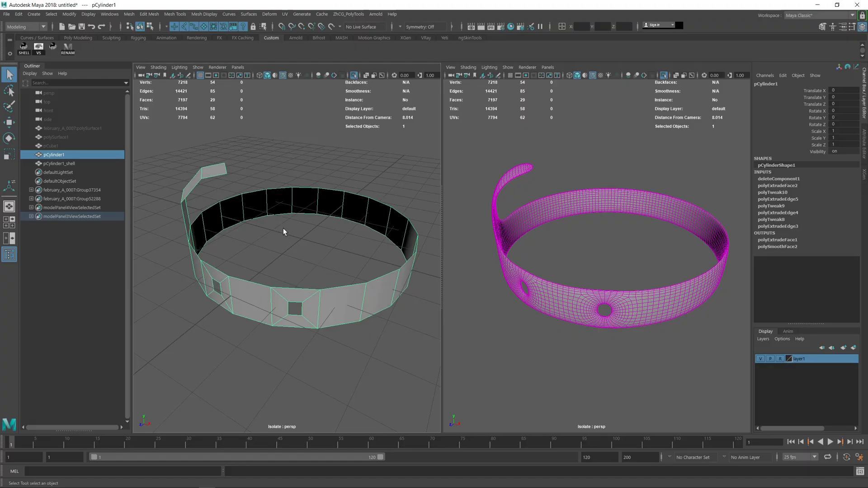
pyautogui.keyDown('alt'); pyautogui.moveTo(296, 264); pyautogui.dragTo(304, 256); pyautogui.keyUp('alt')
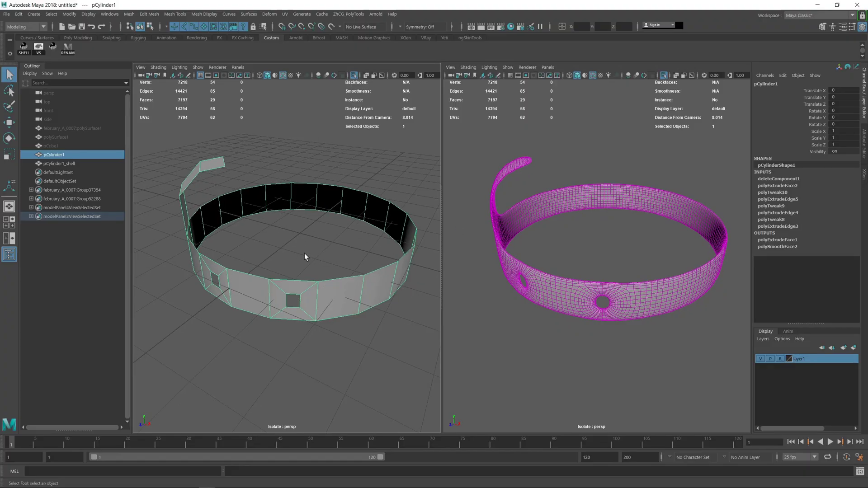